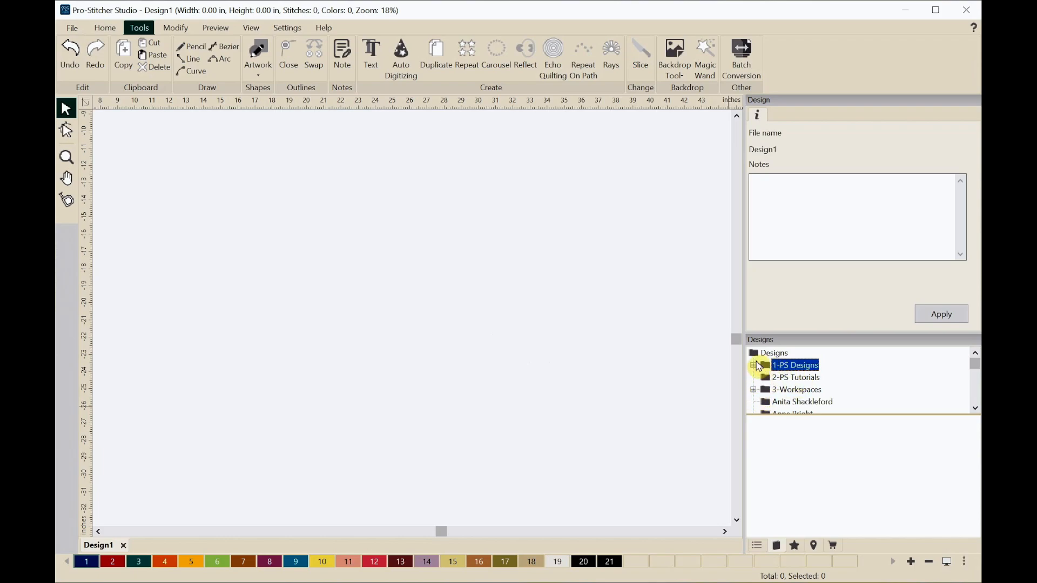
- Insert the Apple Leaves.hqv design from the 1-PS Designs Continuous Line folder into the middle of the workspace
{"action": "left_click", "coordinate": [754, 366]}
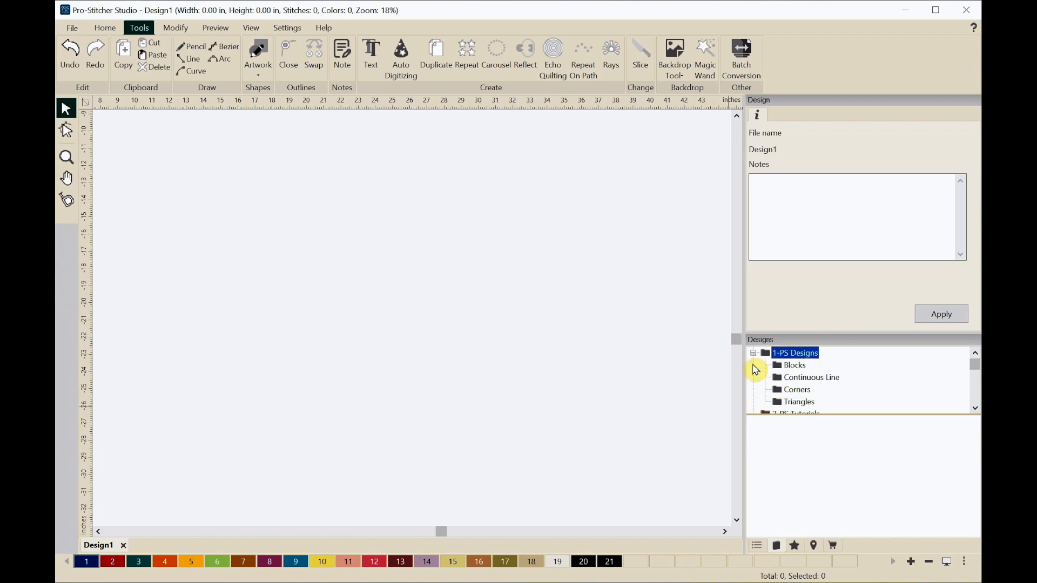
{"action": "left_click", "coordinate": [790, 381]}
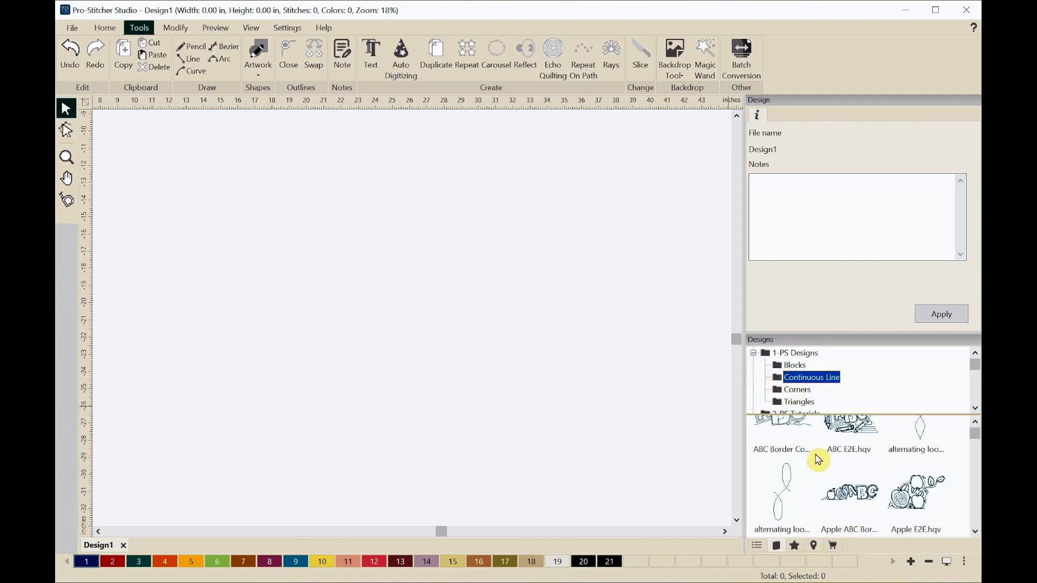
{"action": "scroll", "coordinate": [818, 459], "scroll_direction": "down", "scroll_amount": 3}
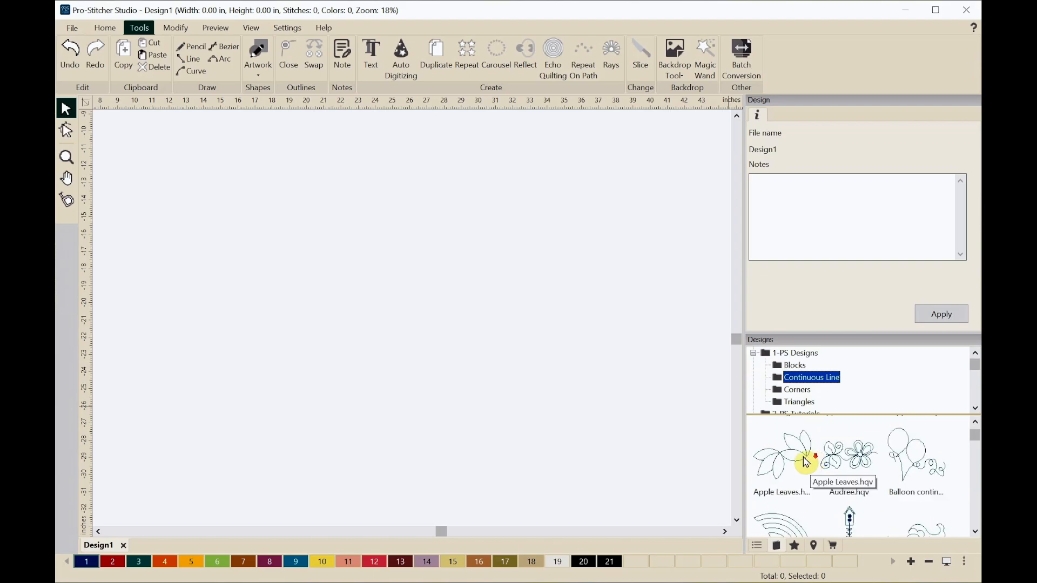
{"action": "left_click", "coordinate": [792, 466]}
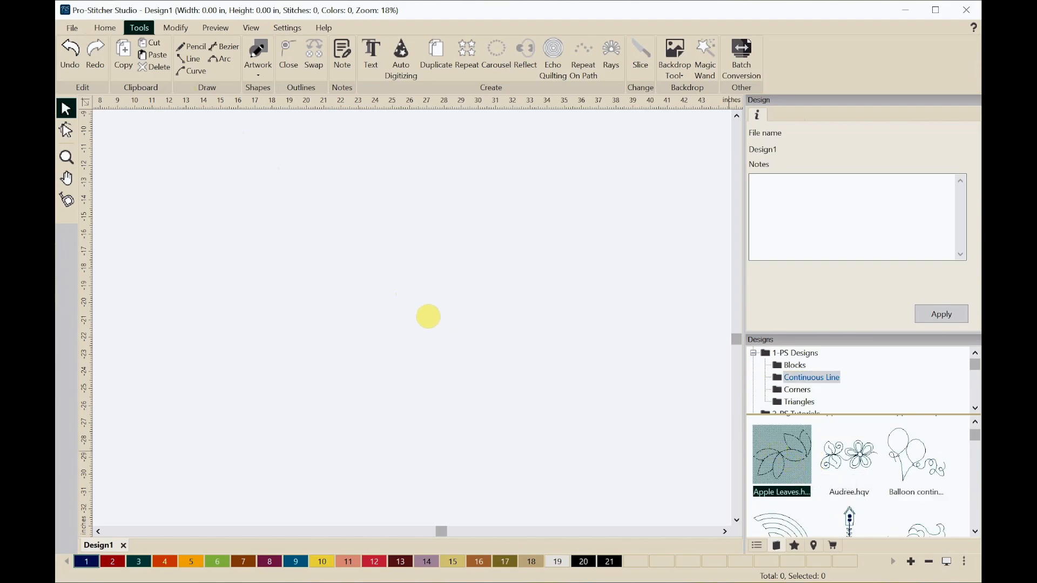
{"action": "left_click", "coordinate": [415, 311]}
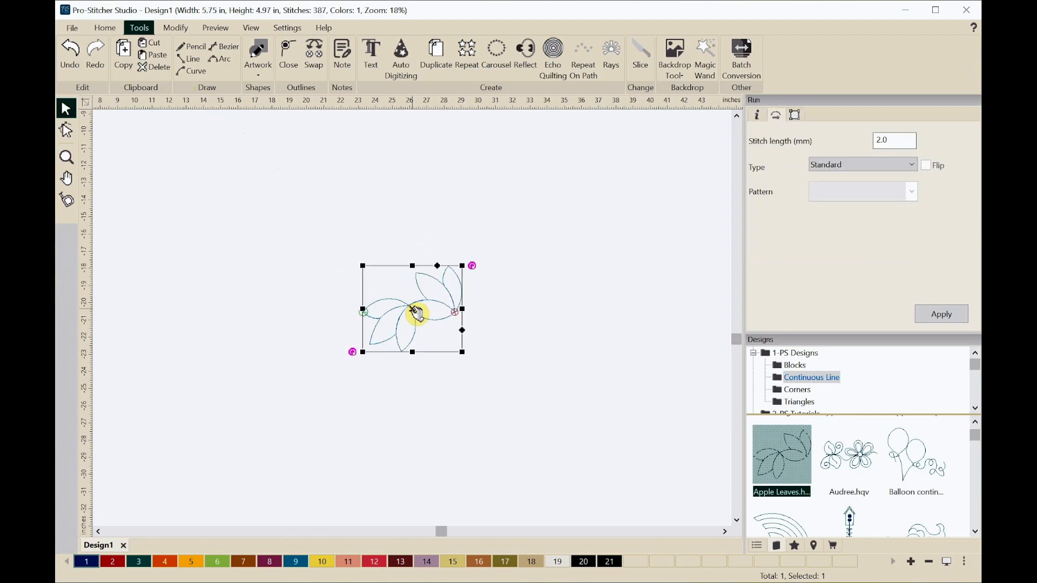
- Convert the inserted apple leaves design to artwork
{"action": "right_click", "coordinate": [387, 292]}
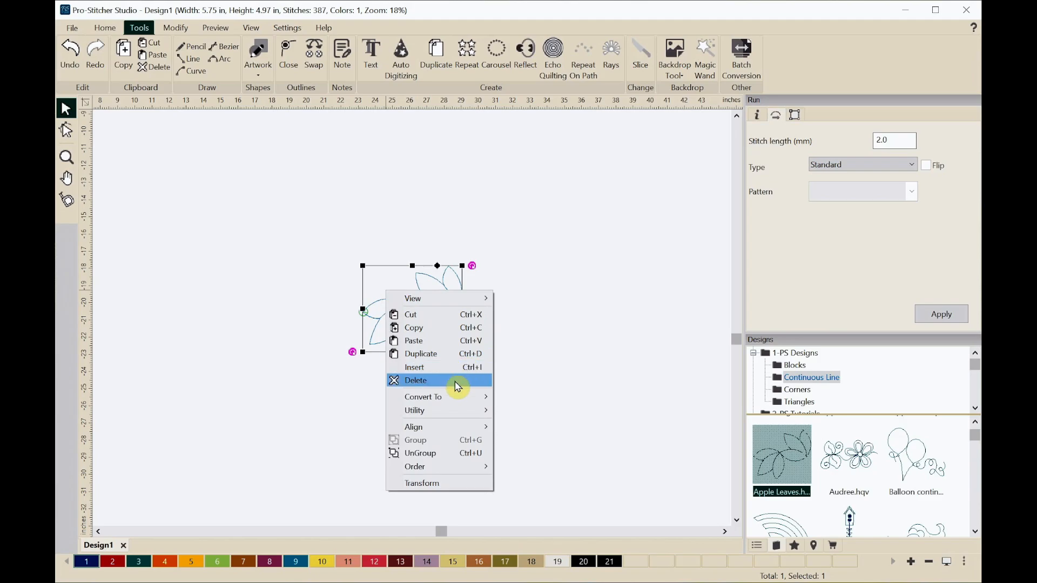
{"action": "mouse_move", "coordinate": [453, 398]}
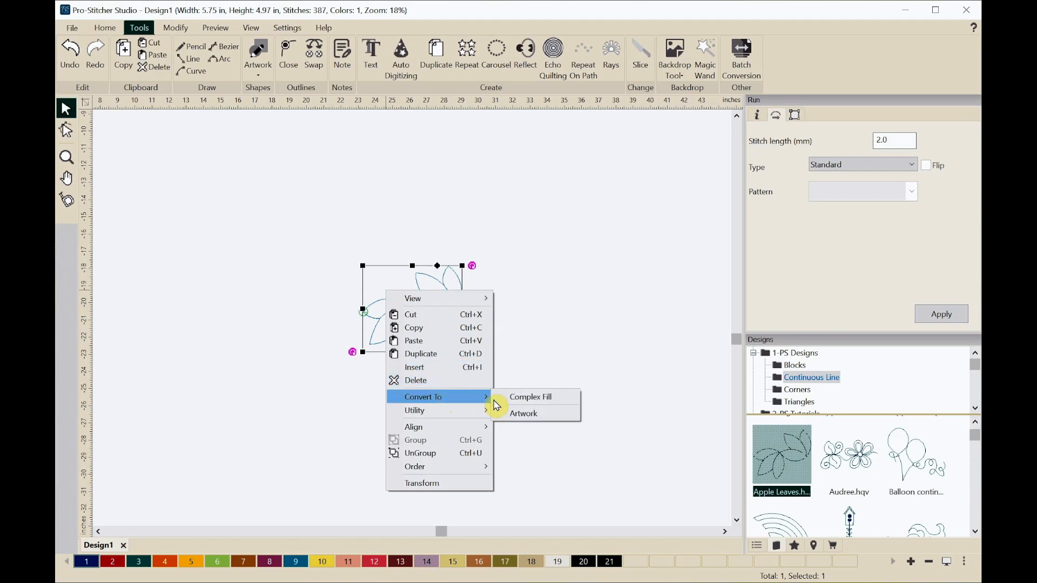
{"action": "left_click", "coordinate": [520, 417]}
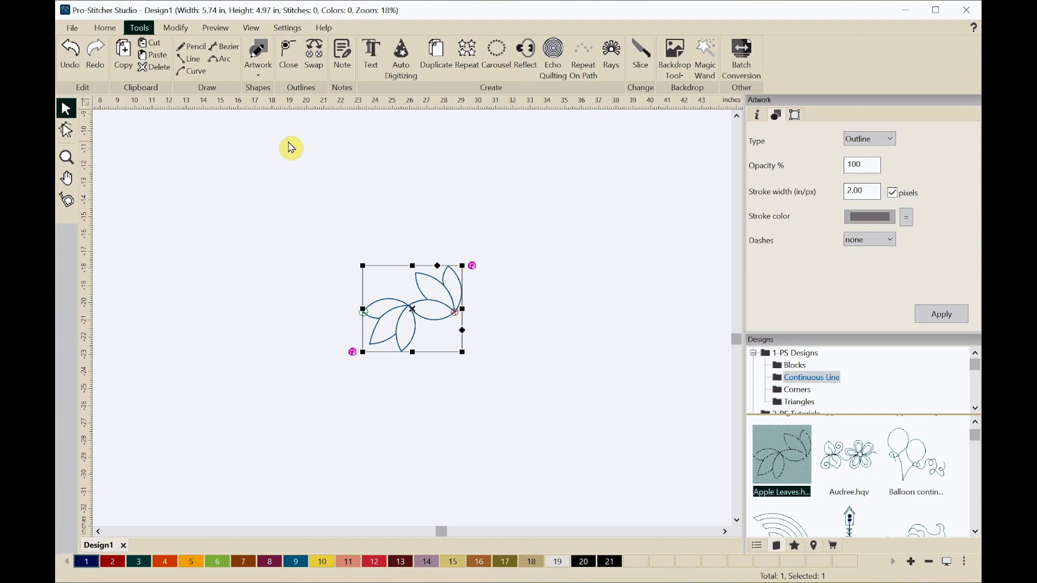
- Draw a circular ellipse artwork about 19.3 in across, enclosing the leaves design
{"action": "left_click", "coordinate": [258, 76]}
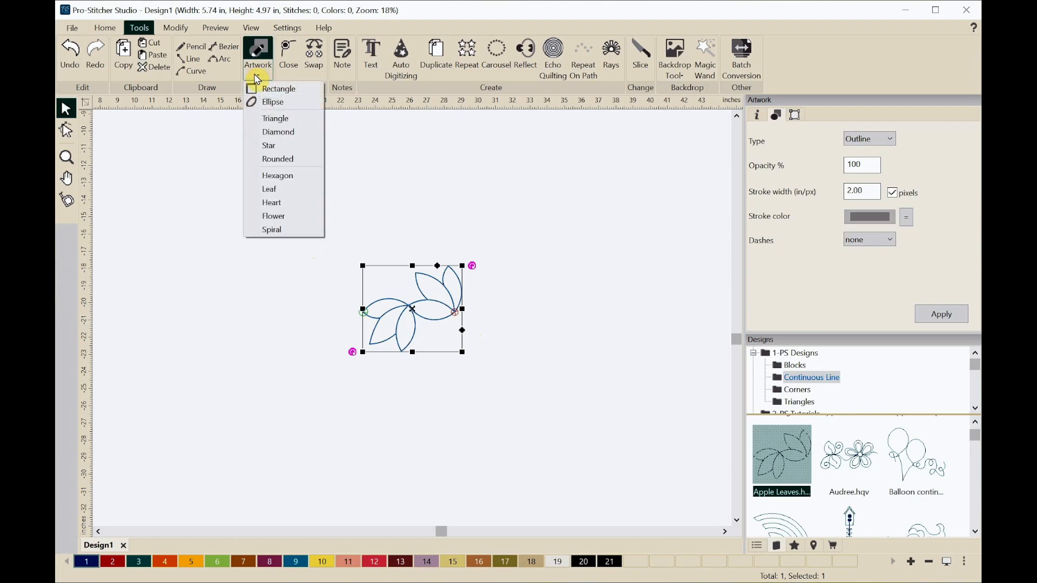
{"action": "left_click", "coordinate": [271, 103]}
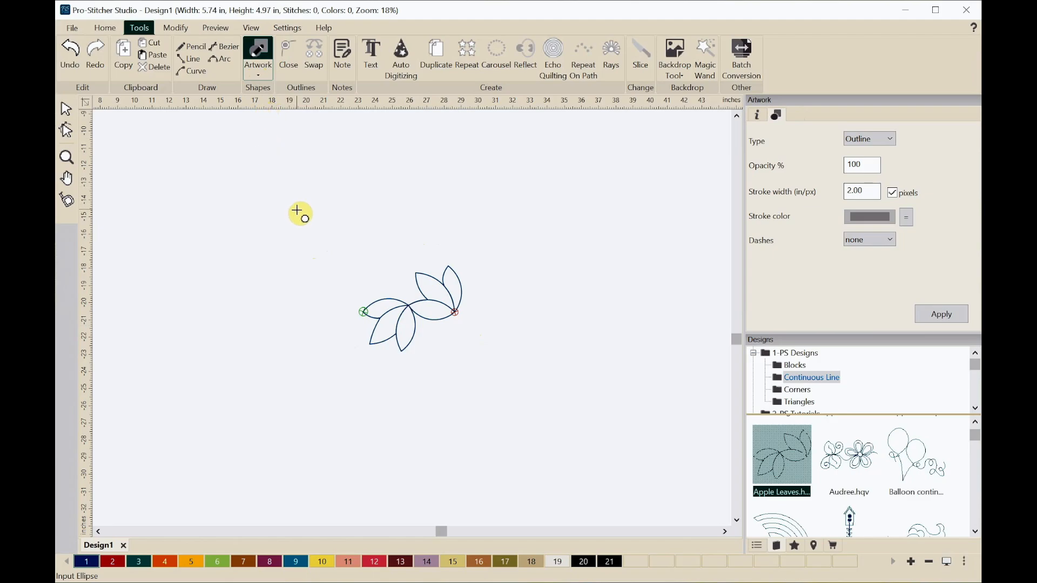
{"action": "left_click_drag", "start_coordinate": [297, 205], "coordinate": [629, 492]}
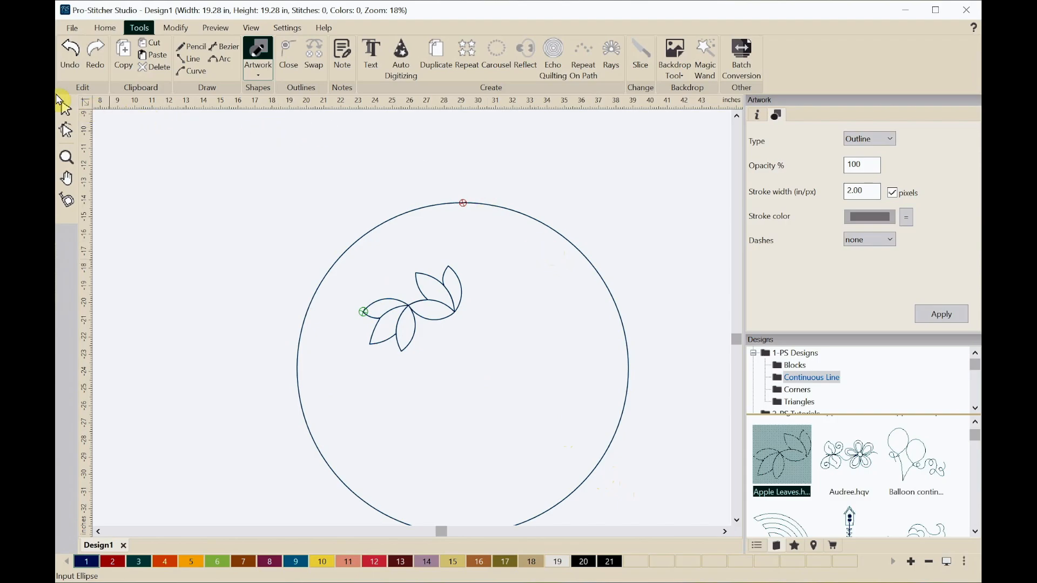
- Resize the circle artwork to a width of 15 in with its aspect ratio maintained
{"action": "left_click", "coordinate": [64, 110]}
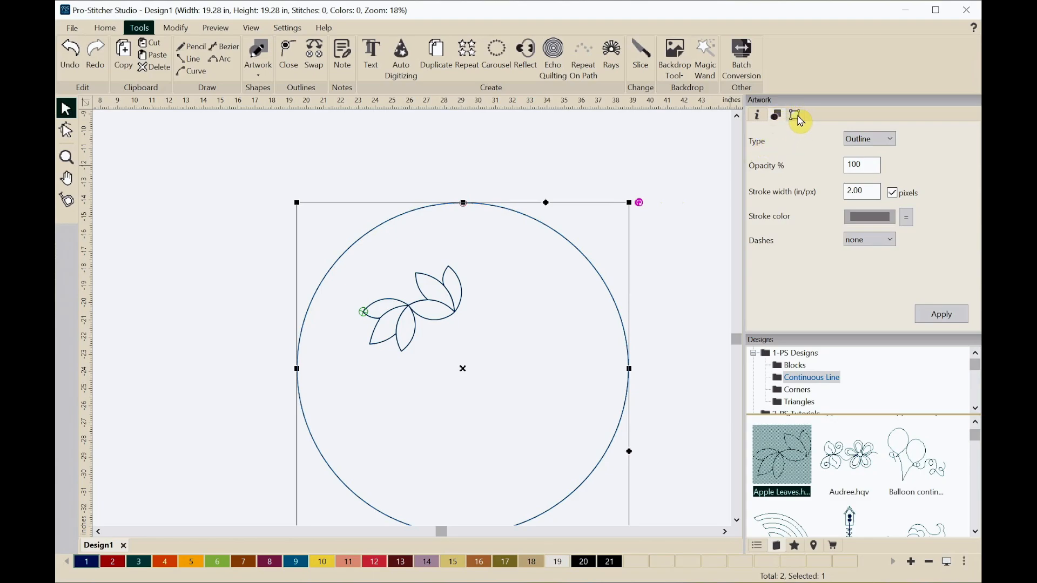
{"action": "left_click", "coordinate": [795, 116]}
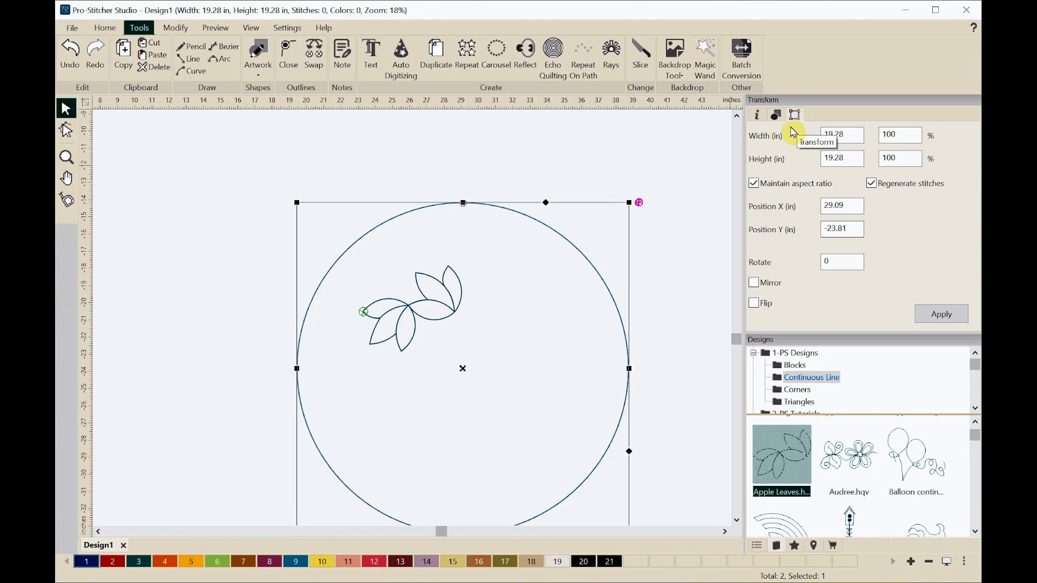
{"action": "left_click_drag", "start_coordinate": [850, 136], "coordinate": [822, 135]}
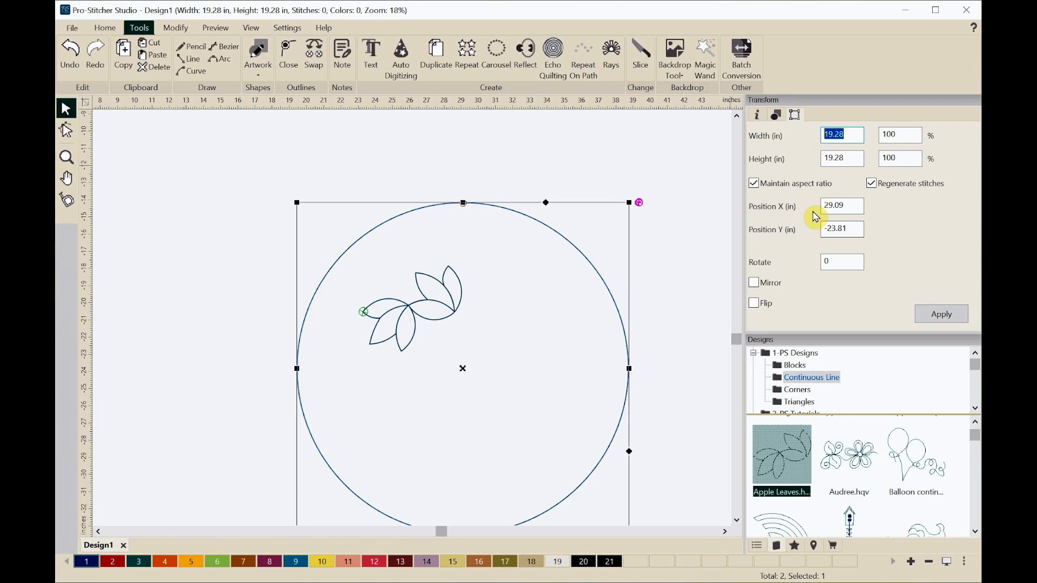
{"action": "type", "text": "15"}
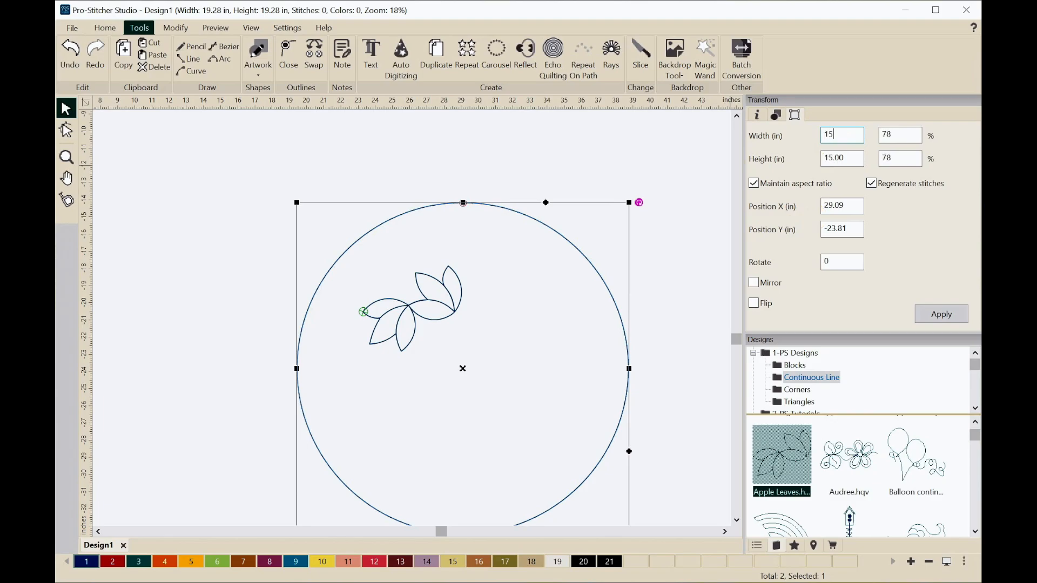
{"action": "key", "text": "Return"}
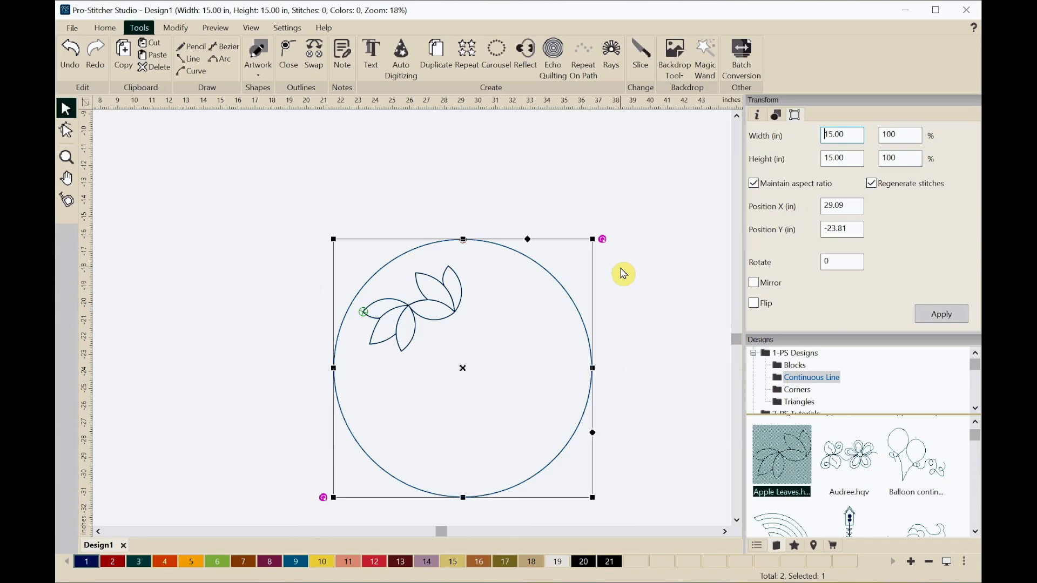
- Check the object sequence, select the leaf group and the circle, and apply Repeat On Path with a division length of 5 in
{"action": "left_click", "coordinate": [757, 546]}
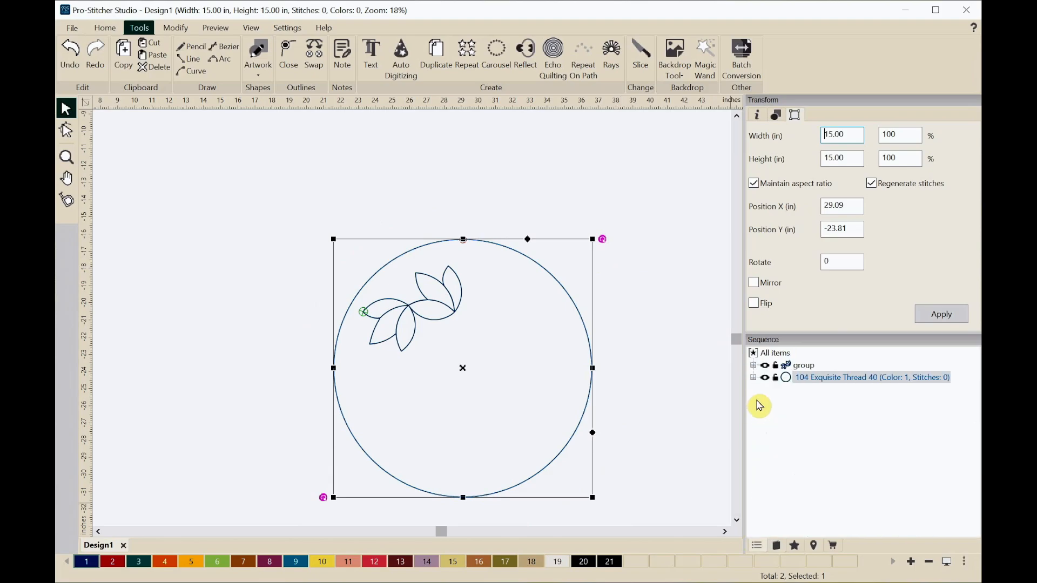
{"action": "left_click", "coordinate": [753, 377]}
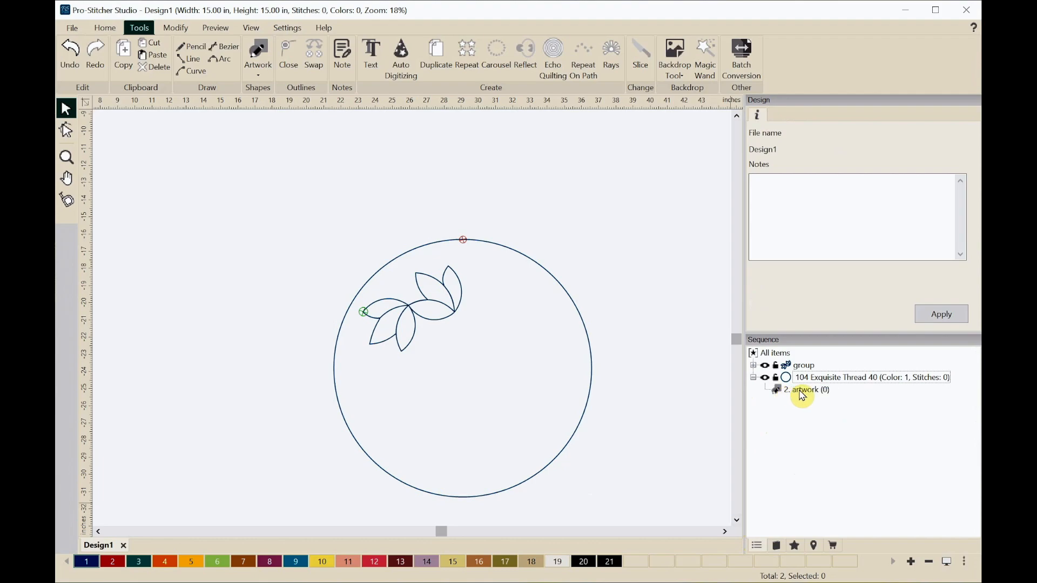
{"action": "mouse_move", "coordinate": [778, 395]}
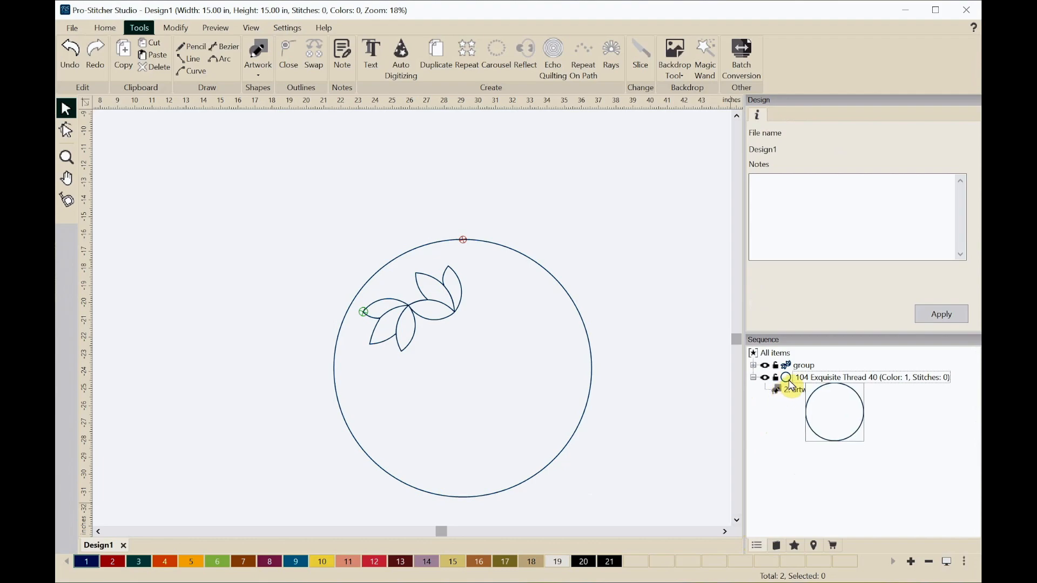
{"action": "mouse_move", "coordinate": [791, 369]}
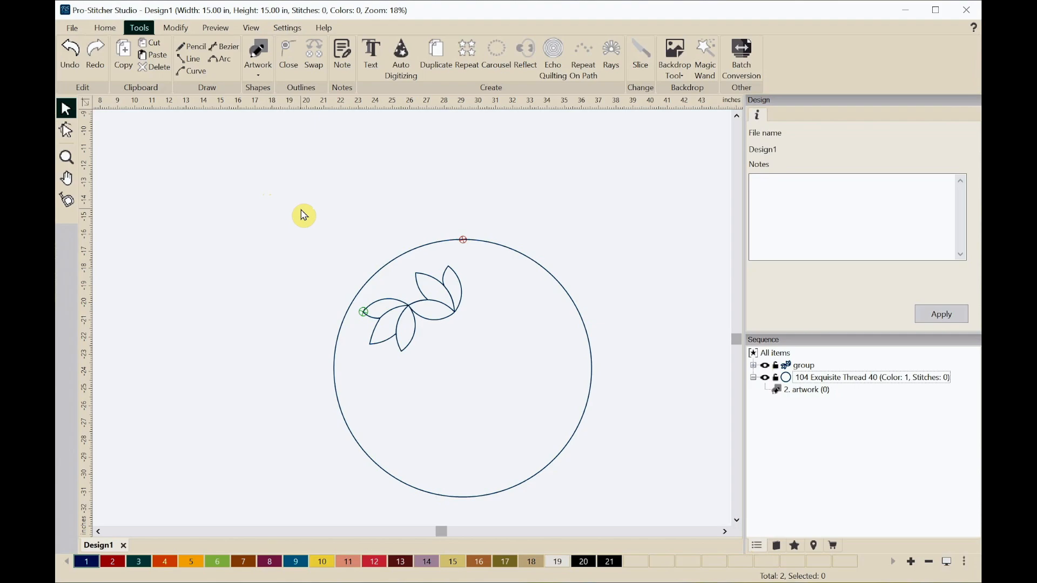
{"action": "left_click_drag", "start_coordinate": [295, 199], "coordinate": [633, 519]}
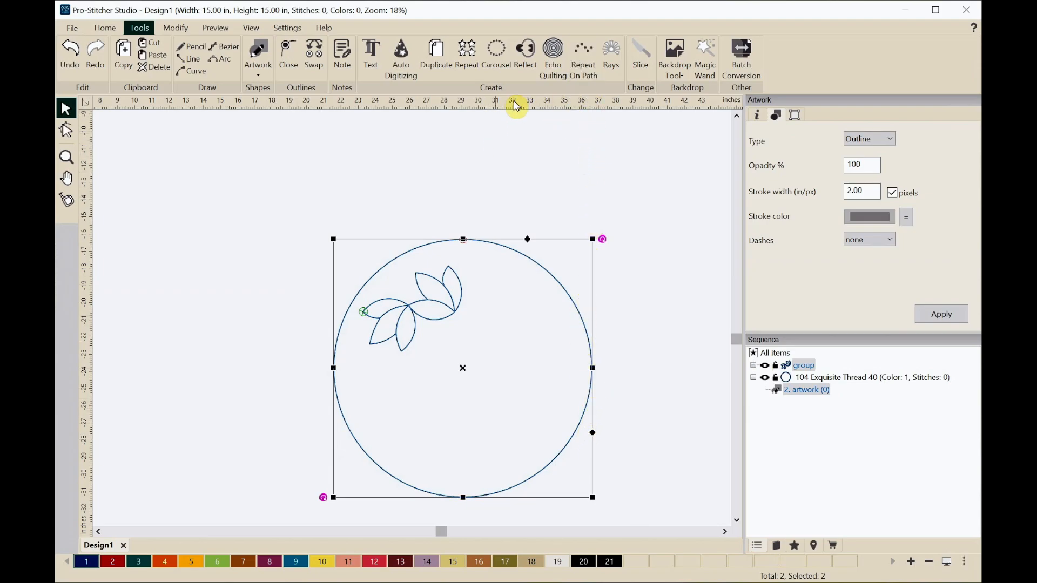
{"action": "left_click", "coordinate": [579, 68]}
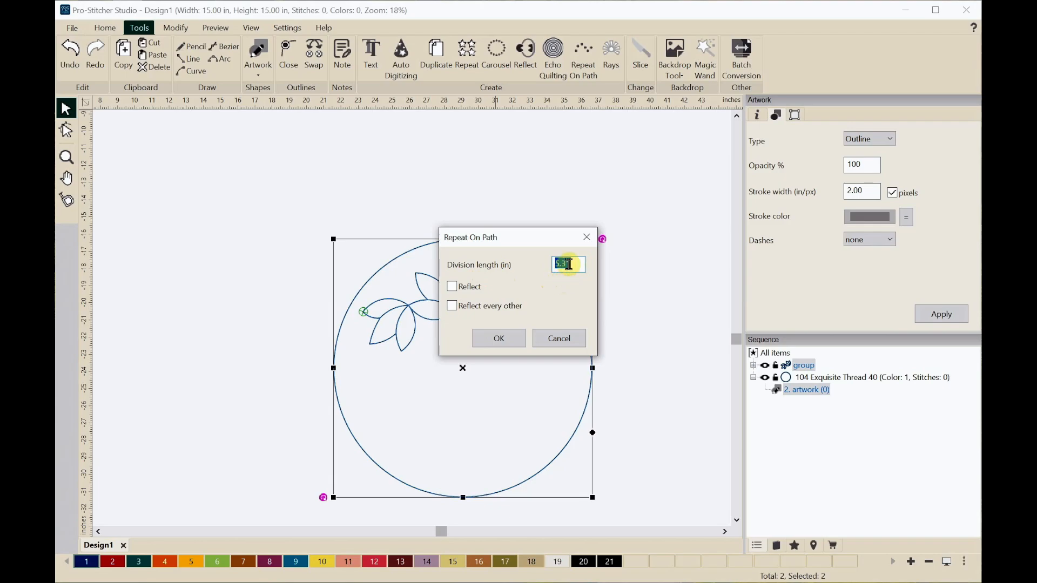
{"action": "type", "text": "5"}
{"action": "left_click", "coordinate": [502, 339]}
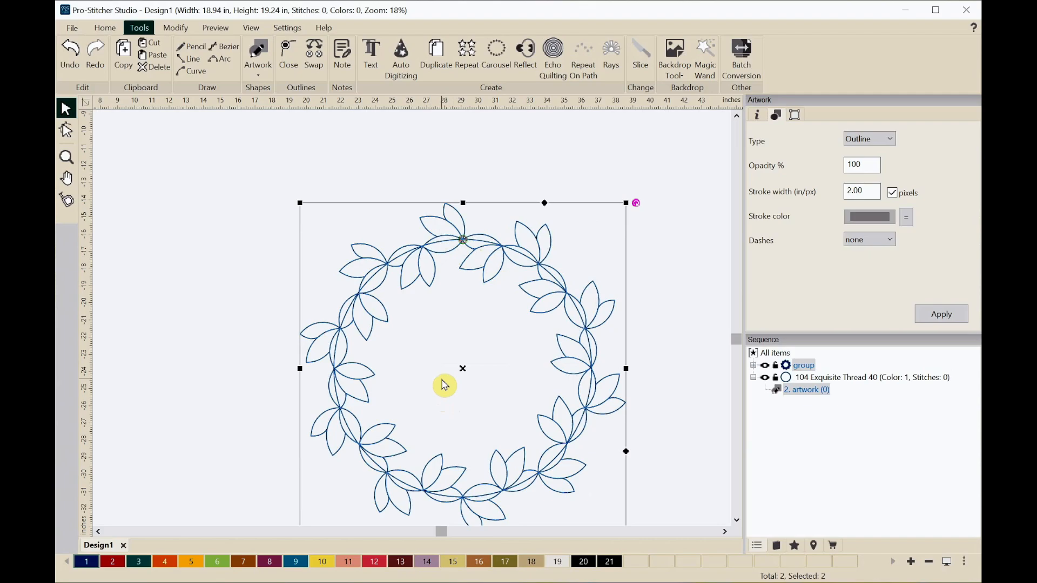
- Insert the 6 Petal Flower design from the Blocks folder at the center of the leaf wreath
{"action": "scroll", "coordinate": [445, 385], "scroll_direction": "up", "scroll_amount": 1}
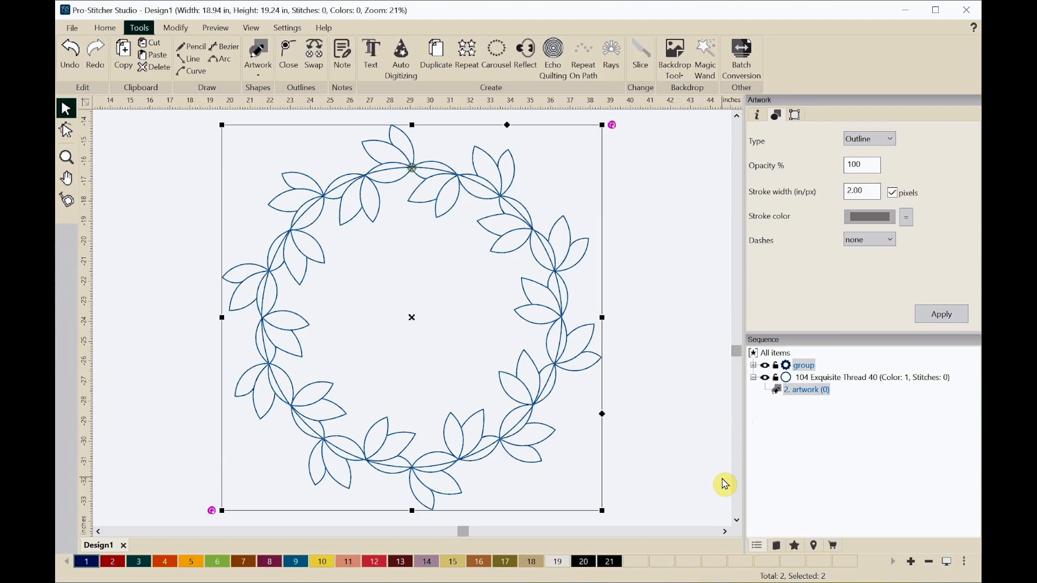
{"action": "left_click", "coordinate": [776, 548]}
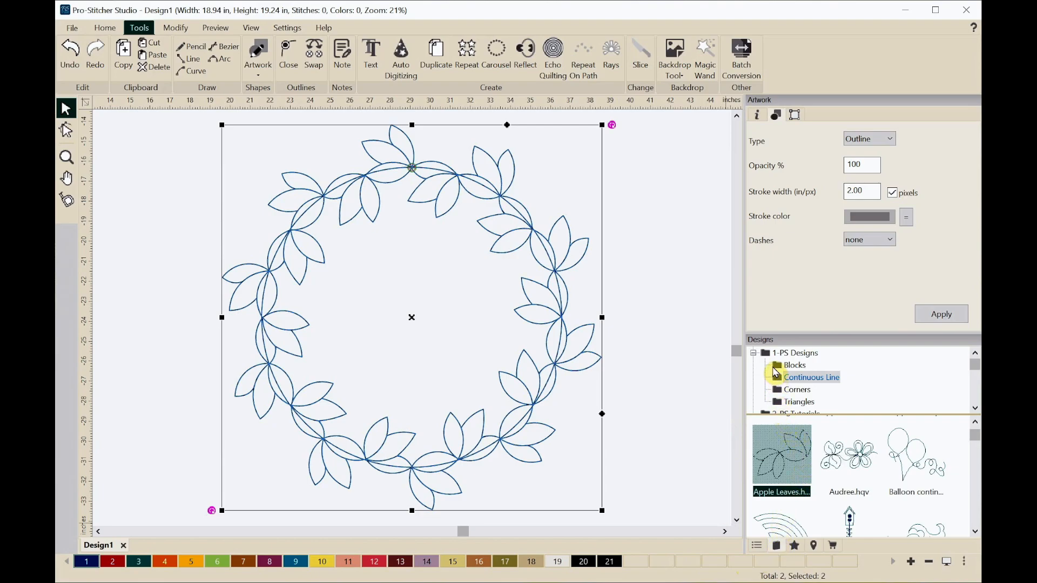
{"action": "left_click", "coordinate": [777, 368]}
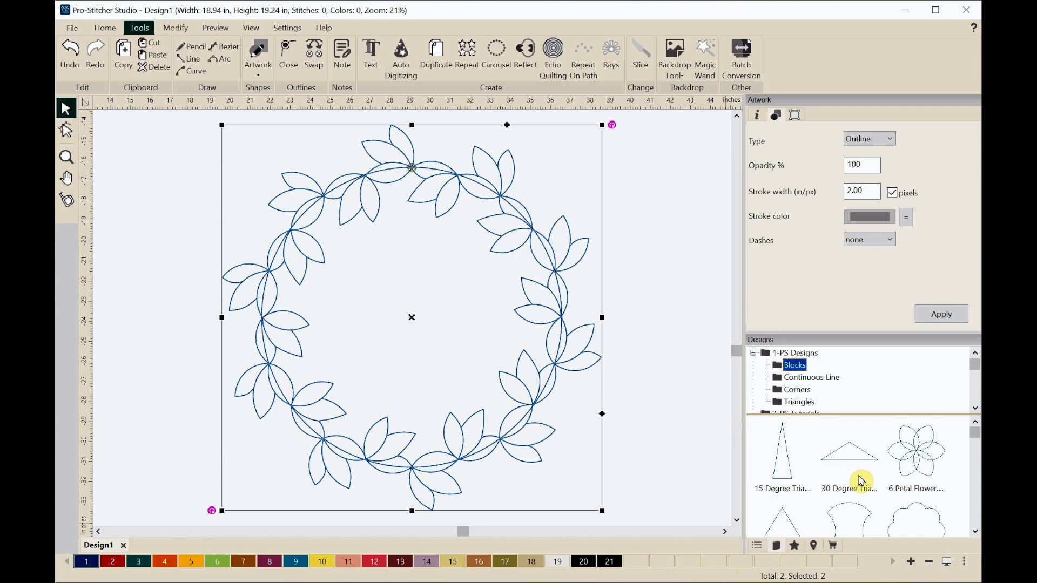
{"action": "left_click", "coordinate": [923, 465]}
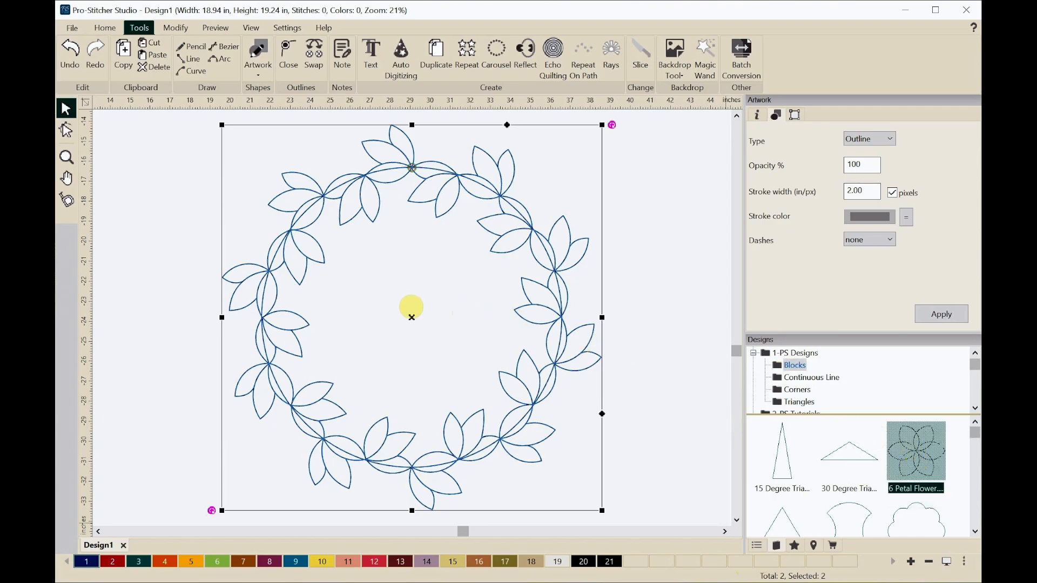
{"action": "left_click", "coordinate": [411, 318]}
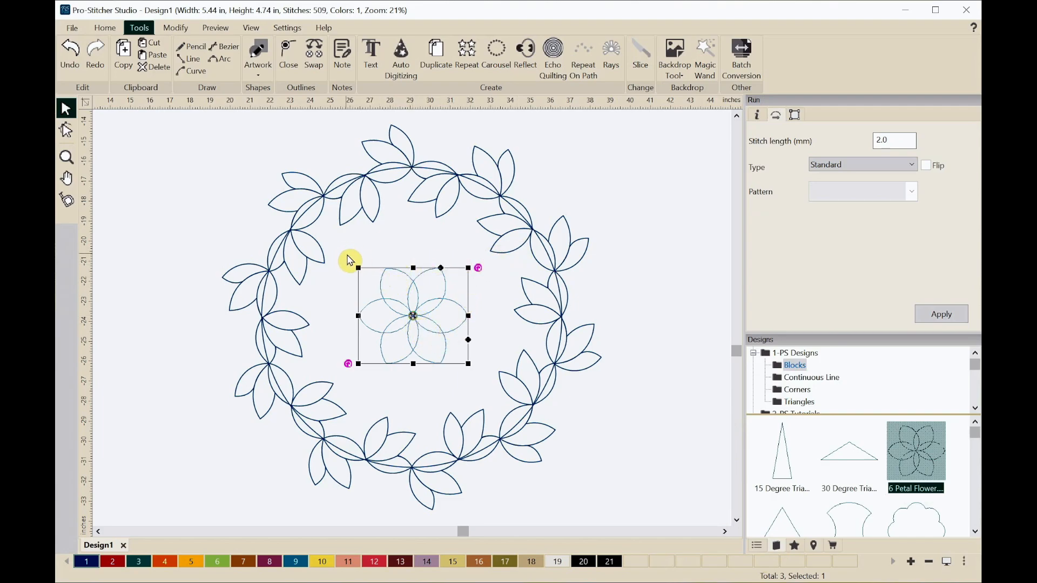
- Set the six-petal flower's width to 12 in with its aspect ratio maintained, and deselect it
{"action": "left_click", "coordinate": [797, 121]}
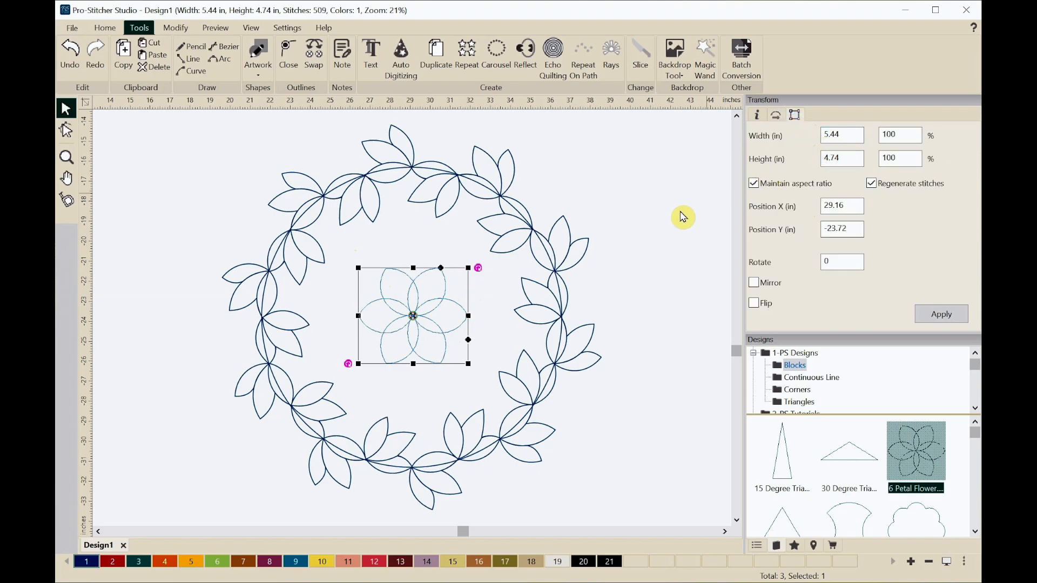
{"action": "left_click", "coordinate": [493, 226]}
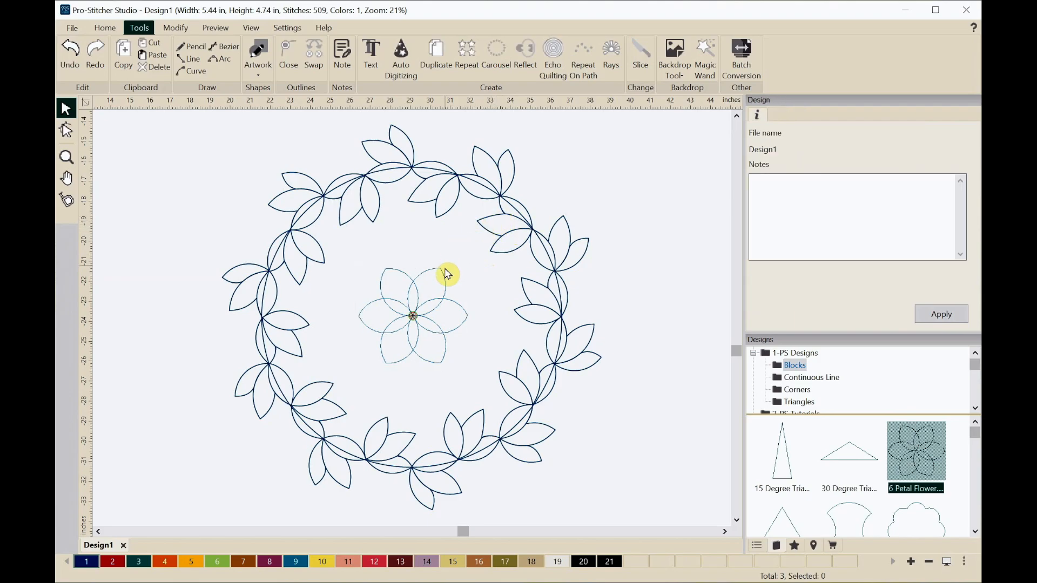
{"action": "left_click", "coordinate": [439, 296]}
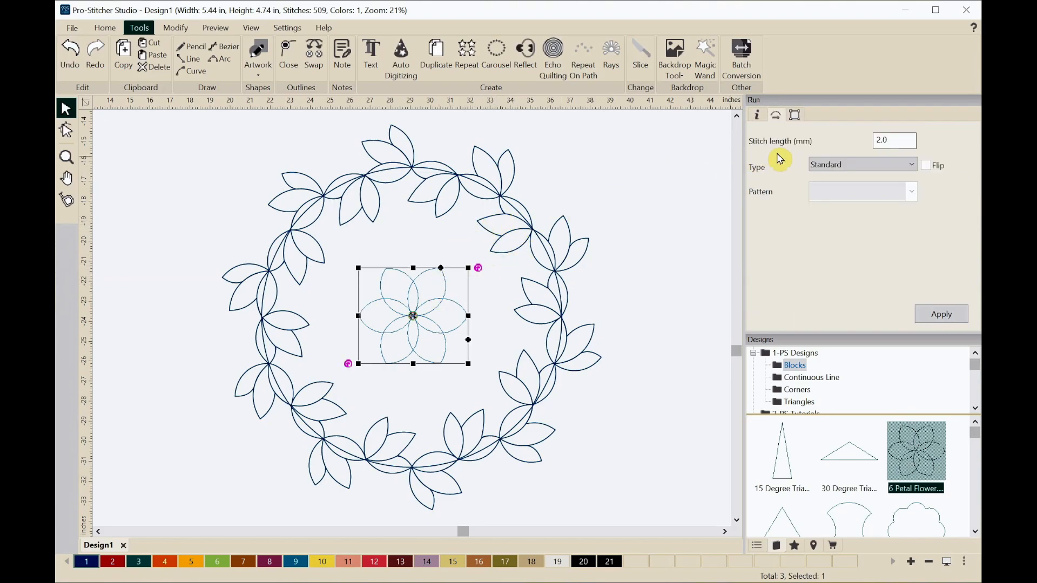
{"action": "left_click", "coordinate": [795, 117]}
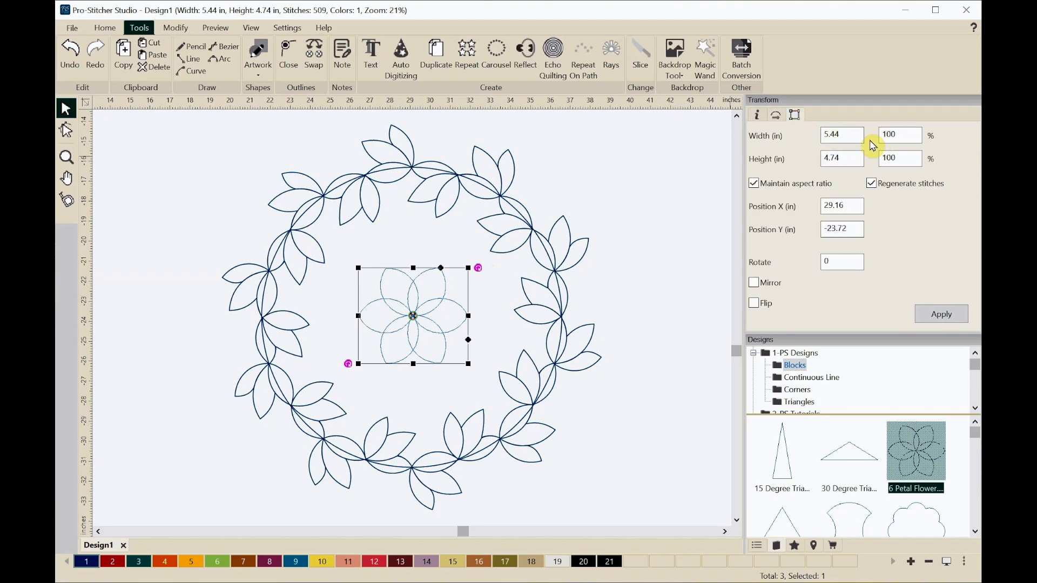
{"action": "left_click_drag", "start_coordinate": [855, 134], "coordinate": [827, 131]}
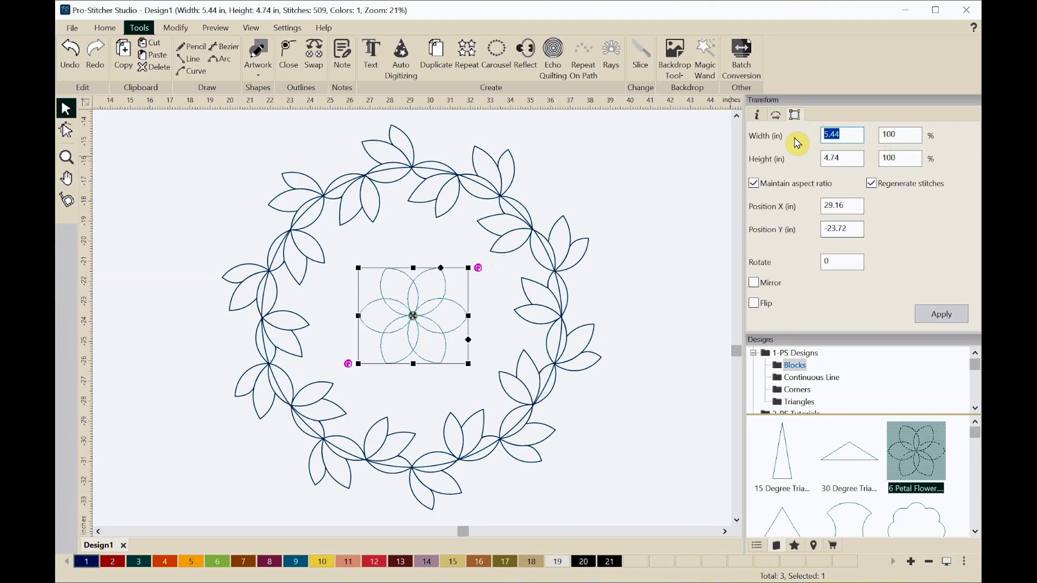
{"action": "type", "text": "12"}
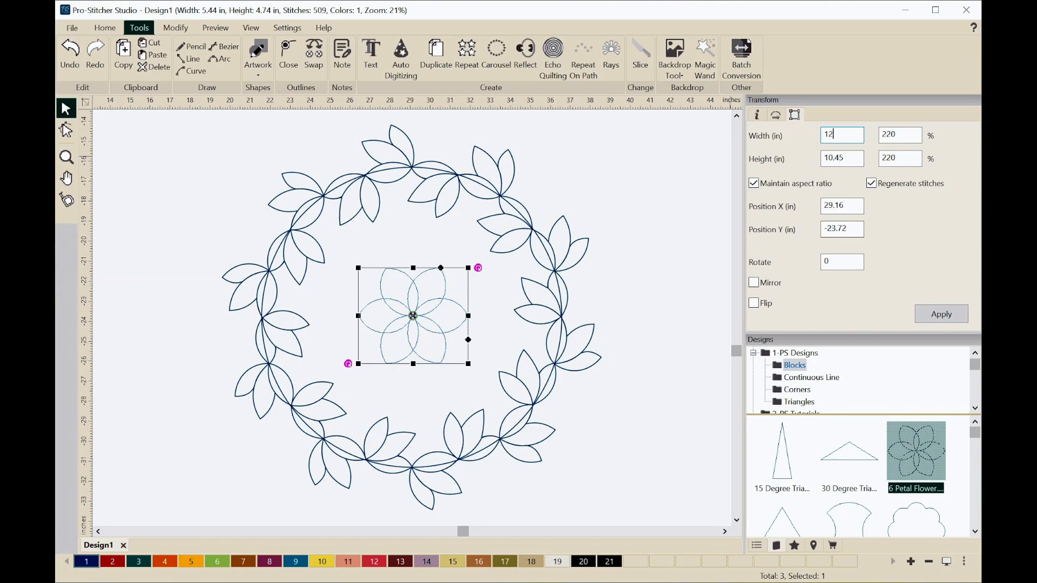
{"action": "left_click", "coordinate": [532, 343]}
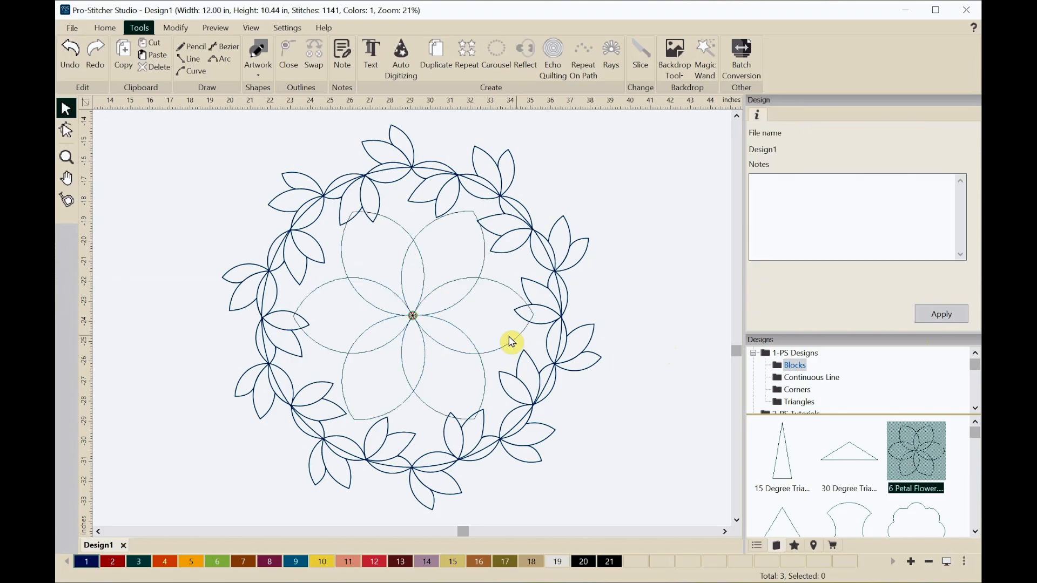
- Set the six-petal flower's width to 11.5 in with its aspect ratio maintained, and deselect it
{"action": "left_click", "coordinate": [456, 323]}
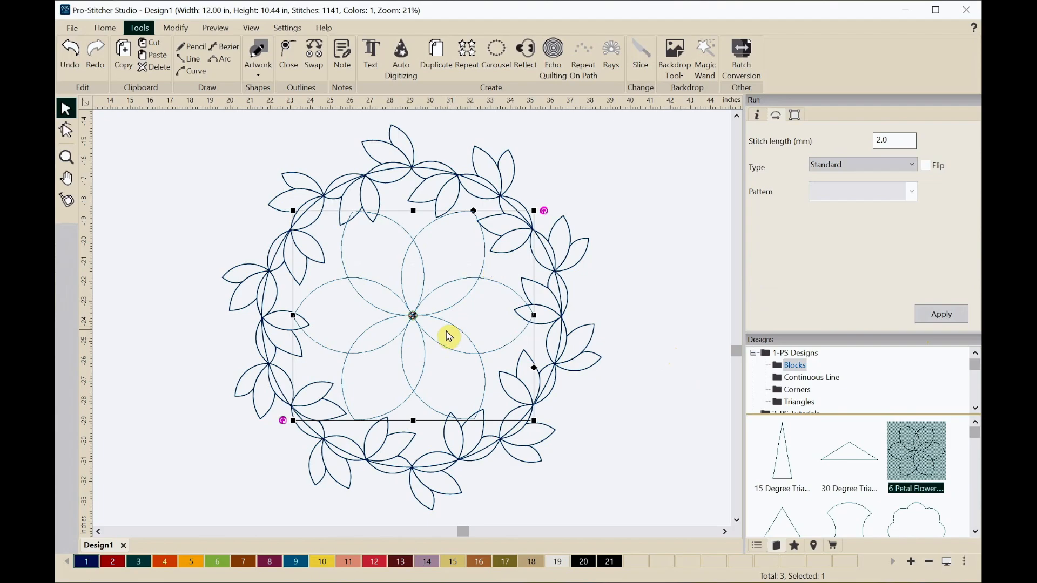
{"action": "left_click", "coordinate": [794, 115]}
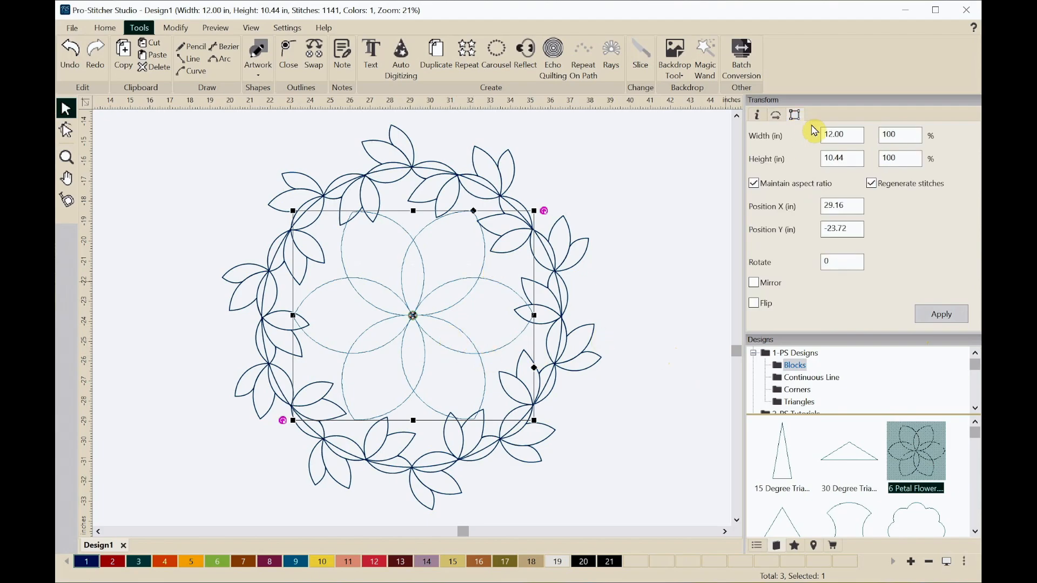
{"action": "double_click", "coordinate": [846, 134]}
{"action": "type", "text": "11"}
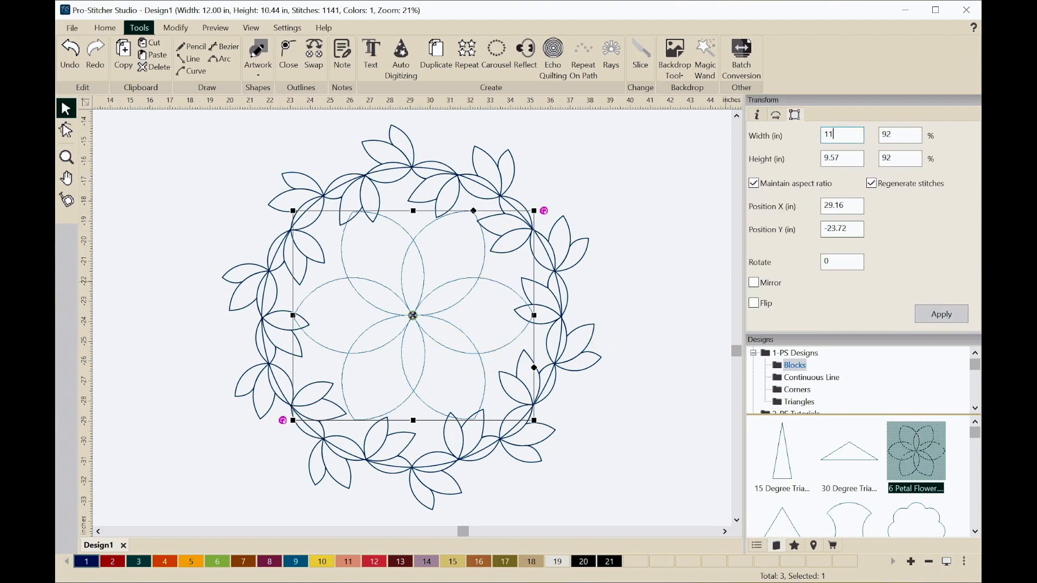
{"action": "left_click", "coordinate": [655, 254]}
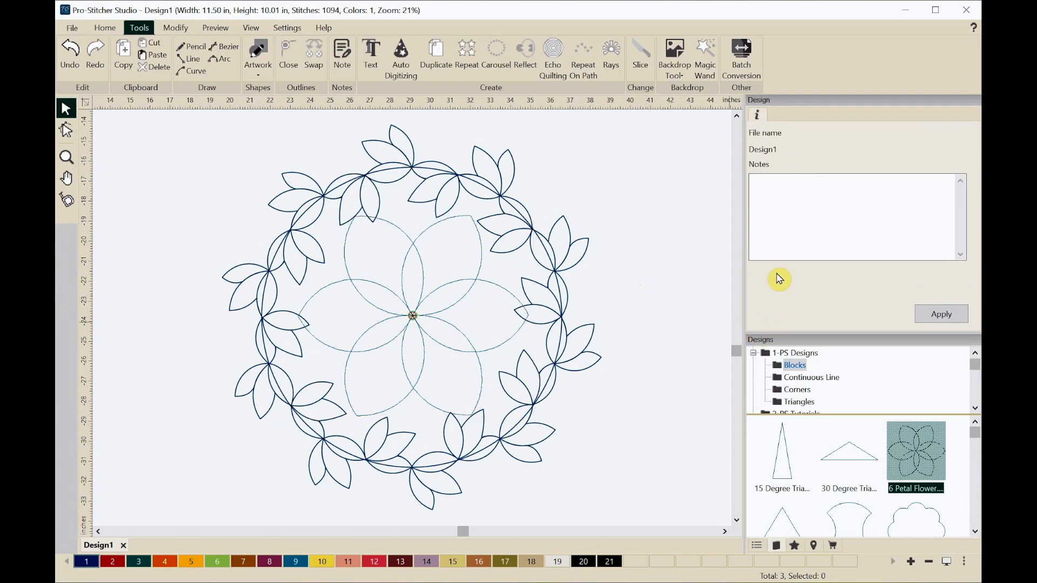
- Reduce the six-petal flower's width to 11 in with its aspect ratio maintained
{"action": "left_click", "coordinate": [403, 294]}
{"action": "double_click", "coordinate": [811, 136]}
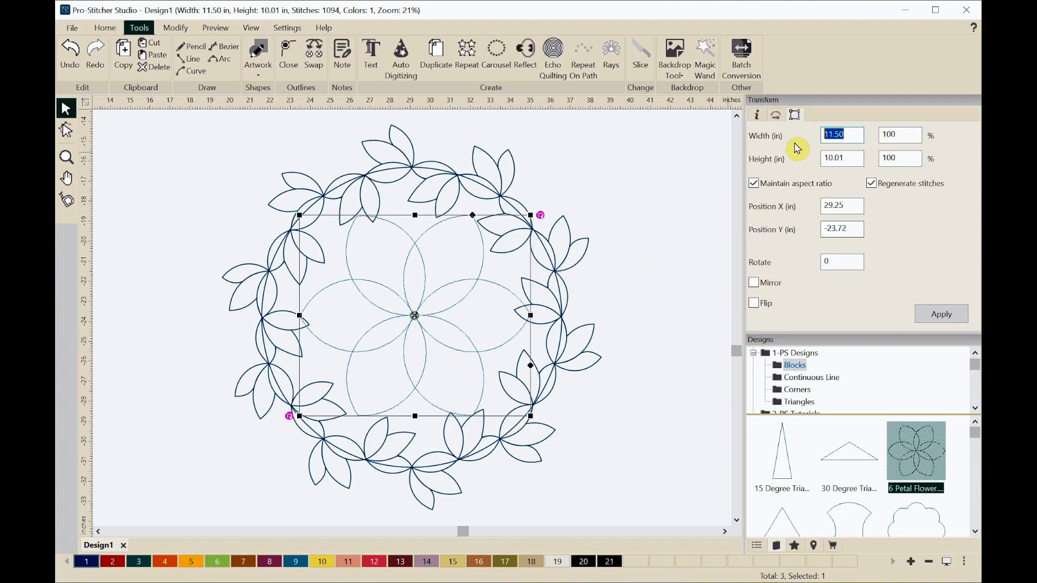
{"action": "type", "text": "11"}
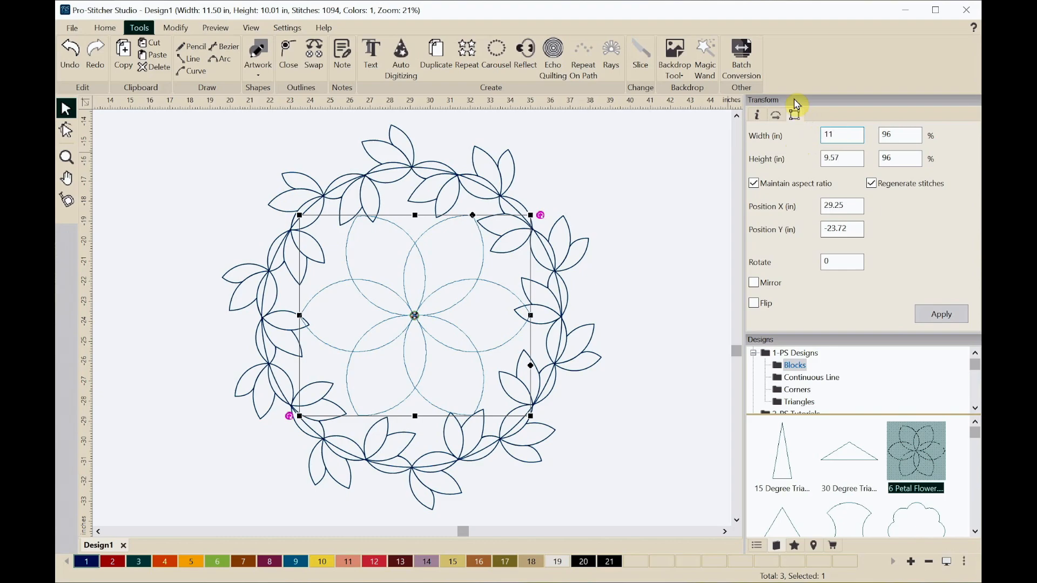
{"action": "left_click", "coordinate": [940, 315]}
{"action": "left_click", "coordinate": [696, 262]}
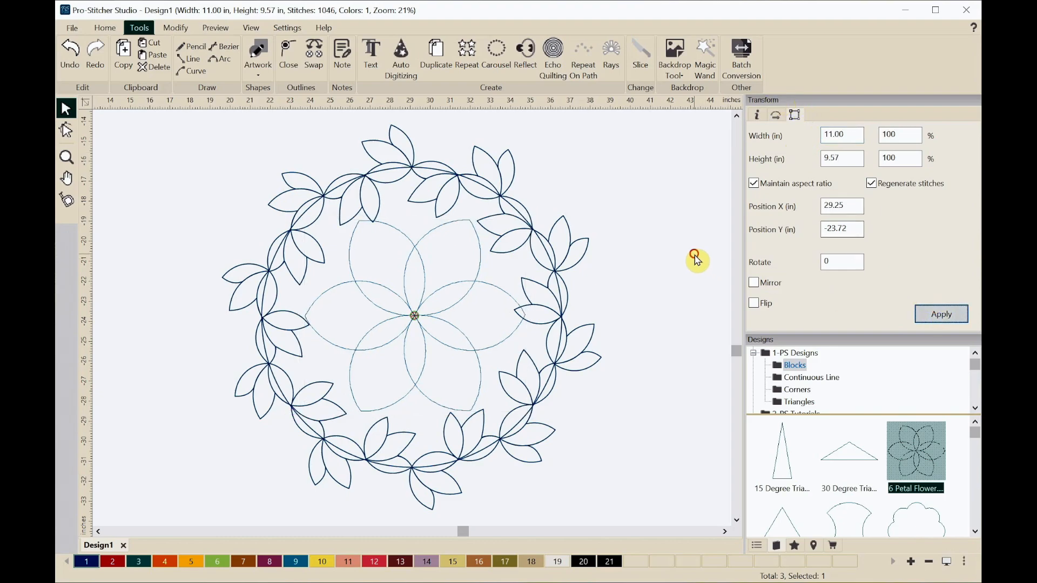
- Shrink the flower freehand to about 10.3 in wide, nudge it within the leaf wreath, and deselect it
{"action": "left_click", "coordinate": [443, 294]}
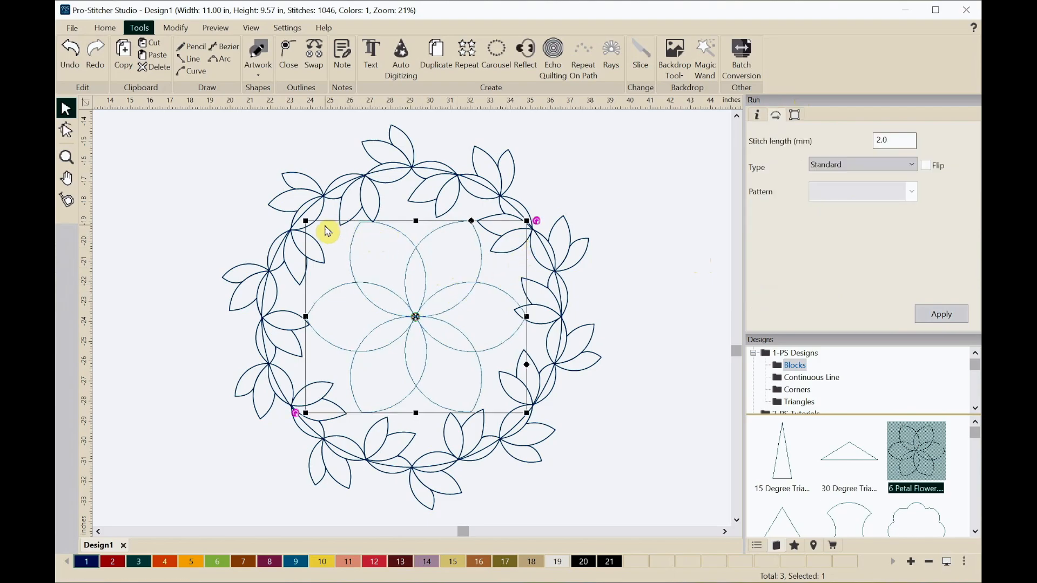
{"action": "left_click_drag", "start_coordinate": [307, 221], "coordinate": [319, 233]}
{"action": "left_click_drag", "start_coordinate": [394, 294], "coordinate": [394, 289]}
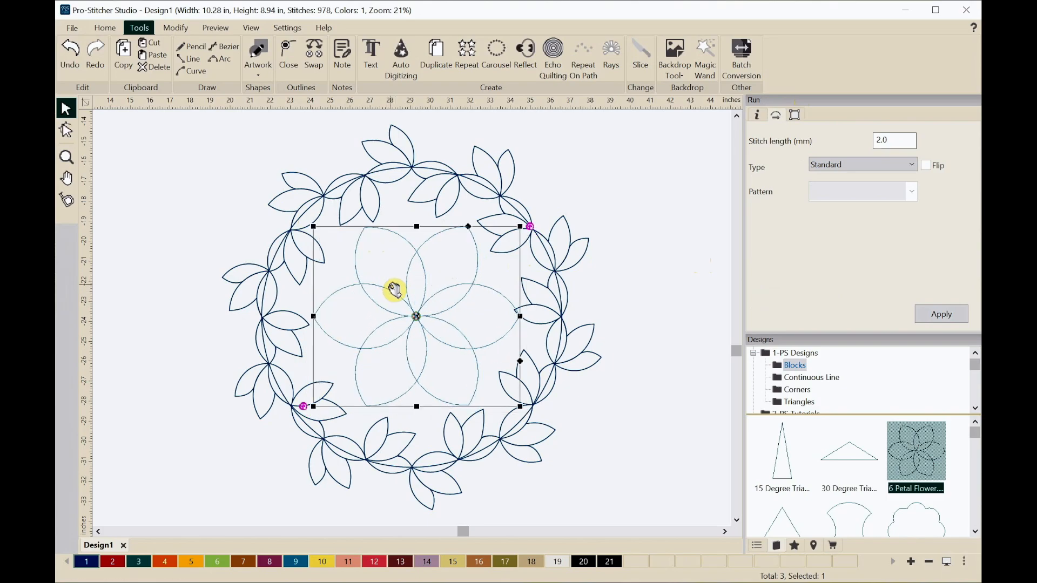
{"action": "left_click", "coordinate": [194, 224]}
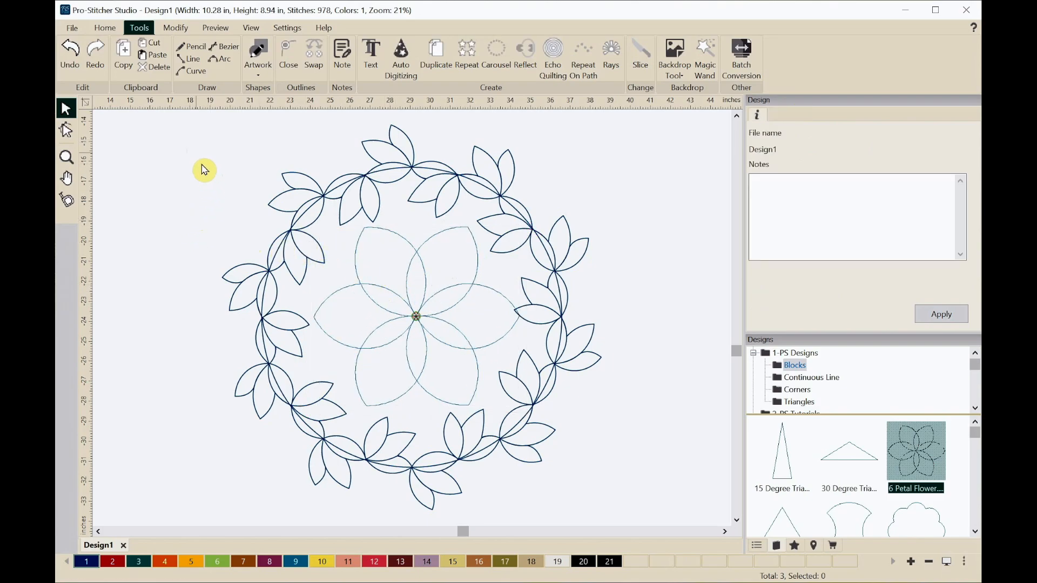
- Select the circle and the six-petal flower, align them by Center, and clear the selection
{"action": "scroll", "coordinate": [231, 212], "scroll_direction": "down", "scroll_amount": 1}
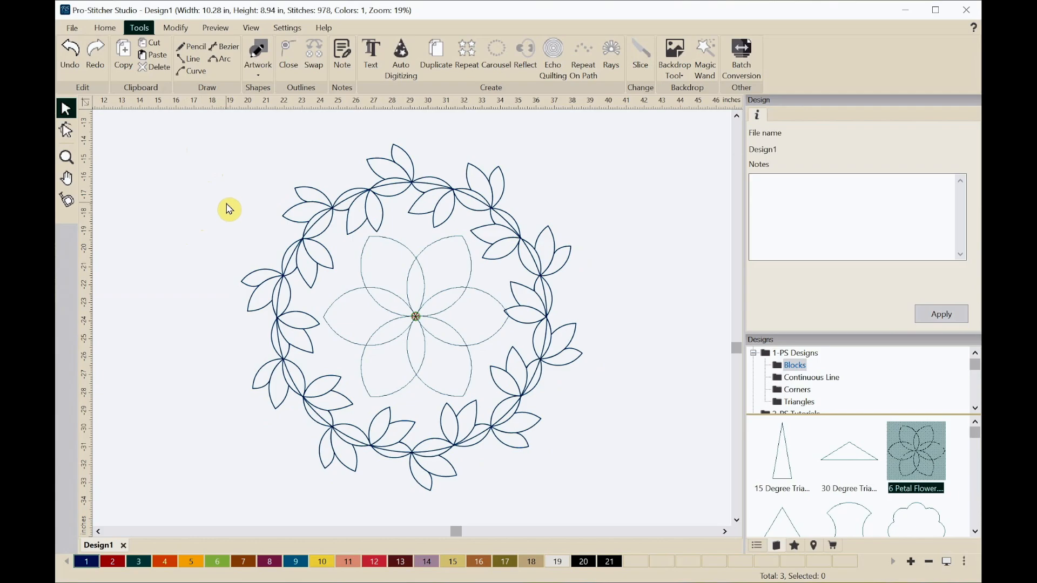
{"action": "scroll", "coordinate": [229, 209], "scroll_direction": "down", "scroll_amount": 1}
{"action": "left_click_drag", "start_coordinate": [219, 163], "coordinate": [628, 490]}
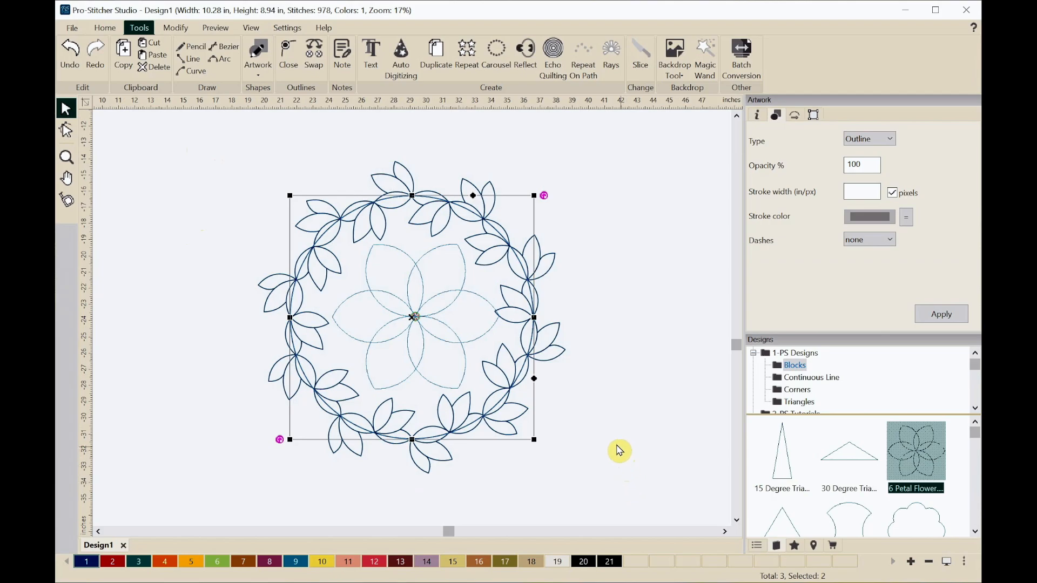
{"action": "right_click", "coordinate": [423, 278]}
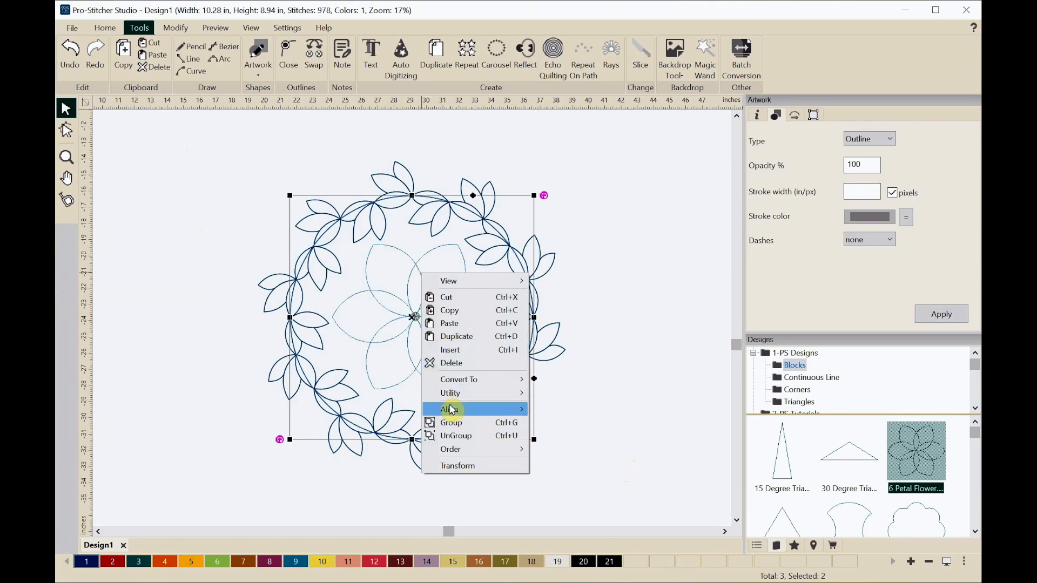
{"action": "mouse_move", "coordinate": [452, 409]}
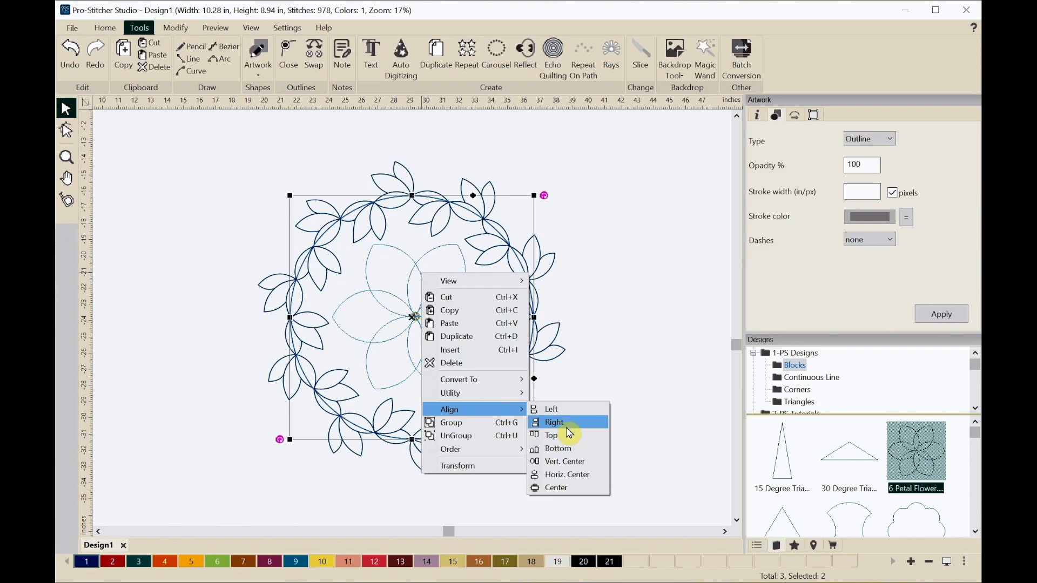
{"action": "left_click", "coordinate": [574, 492]}
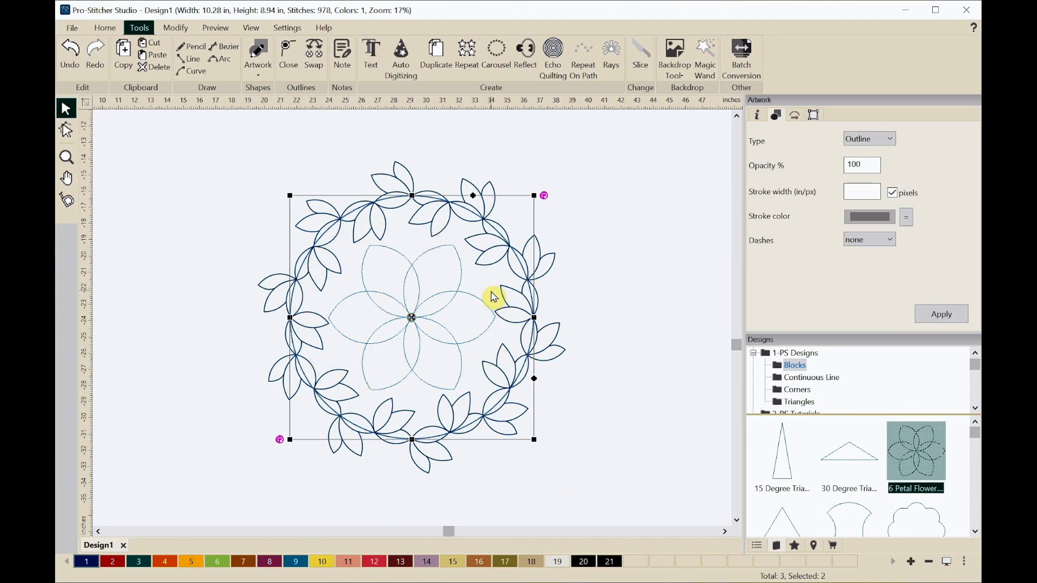
{"action": "left_click", "coordinate": [588, 332]}
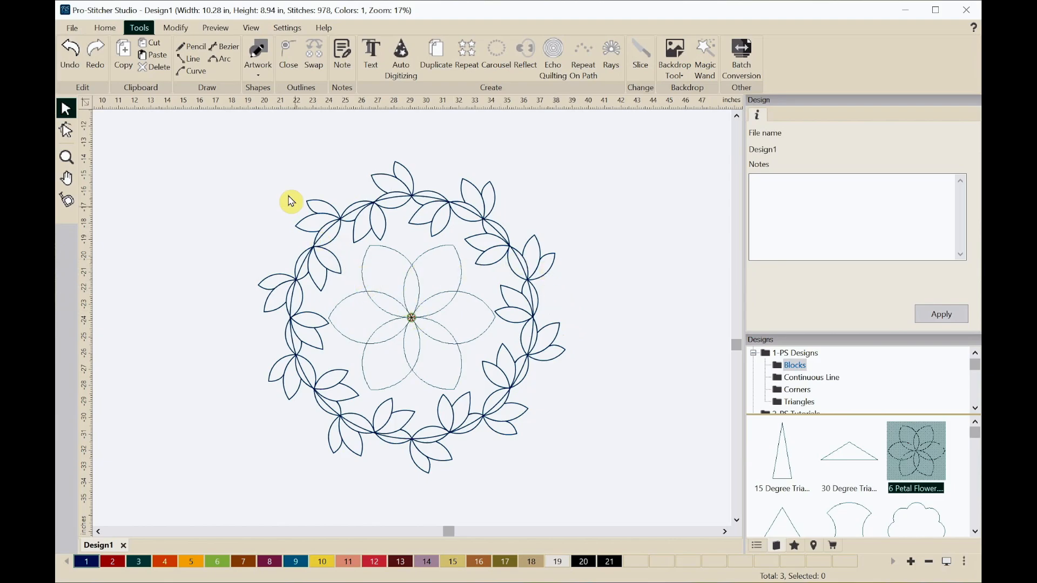
- Select the entire wreath with its flower and delete it from the design
{"action": "left_click_drag", "start_coordinate": [186, 137], "coordinate": [637, 493]}
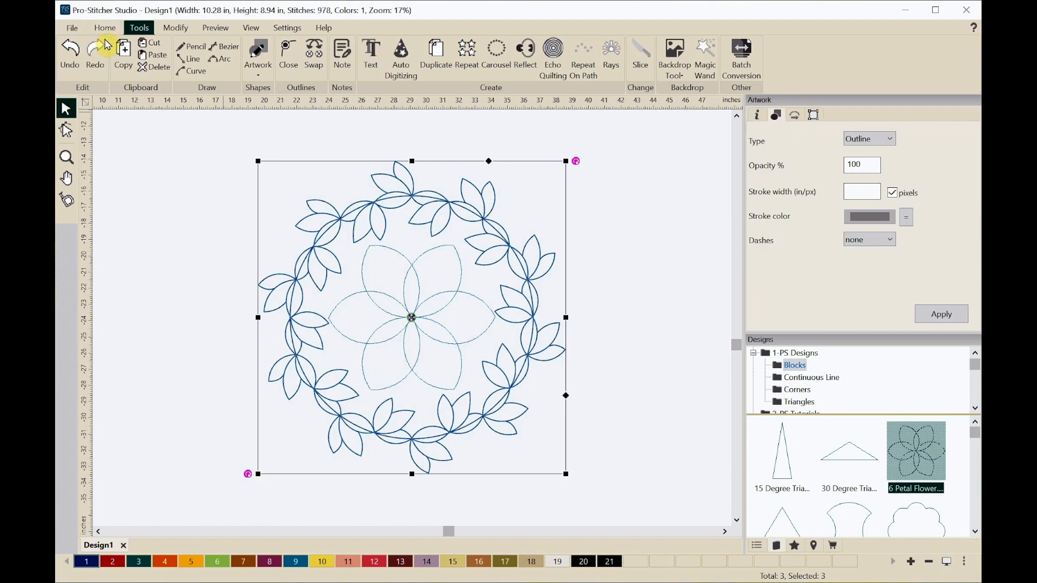
{"action": "left_click", "coordinate": [153, 71]}
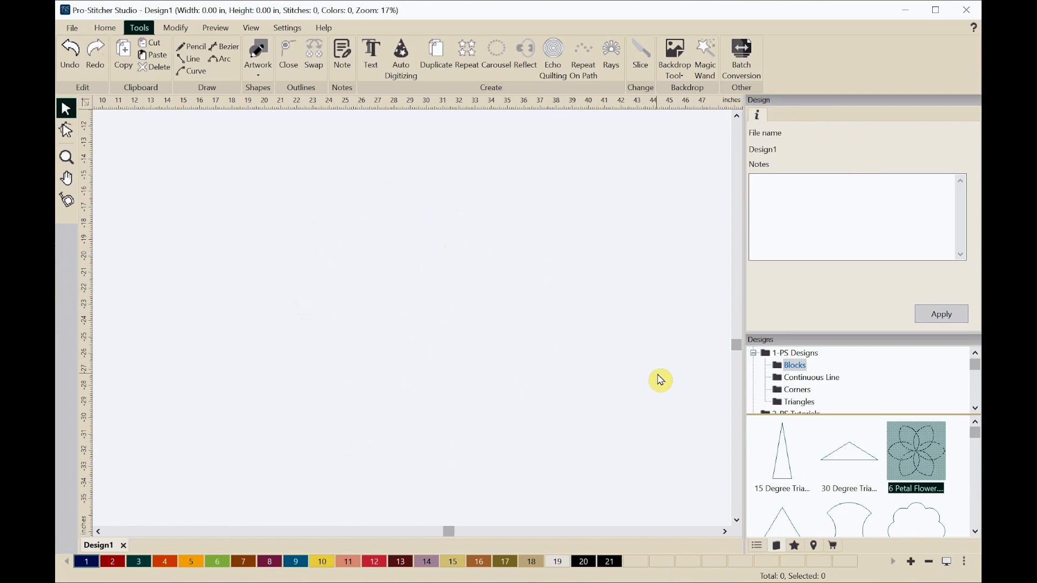
- Insert the clamshell design with two inner leaves from the designer folder below 3-Workspaces into the middle of the empty workspace
{"action": "left_click", "coordinate": [752, 353]}
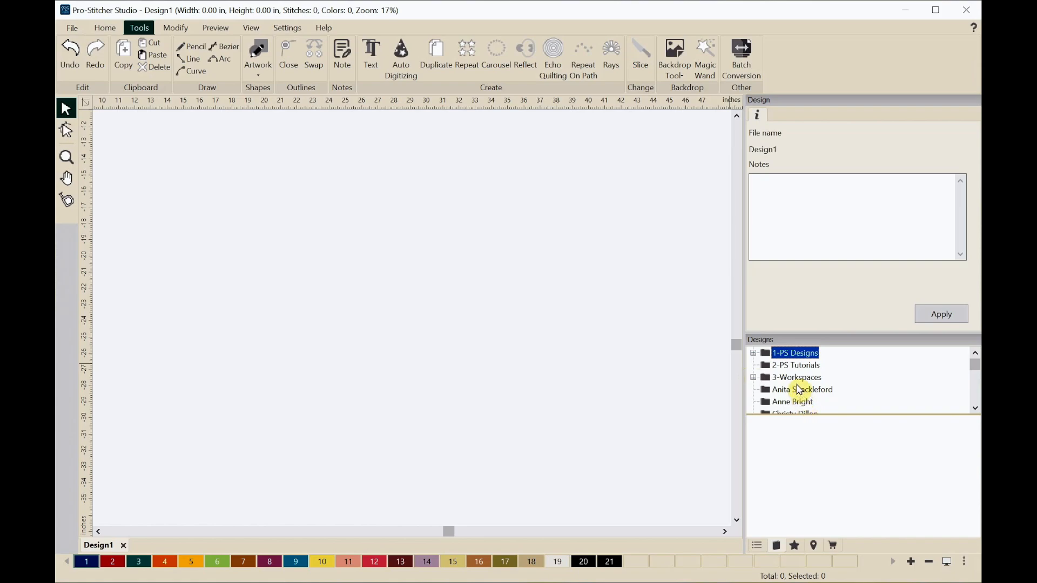
{"action": "left_click", "coordinate": [779, 392]}
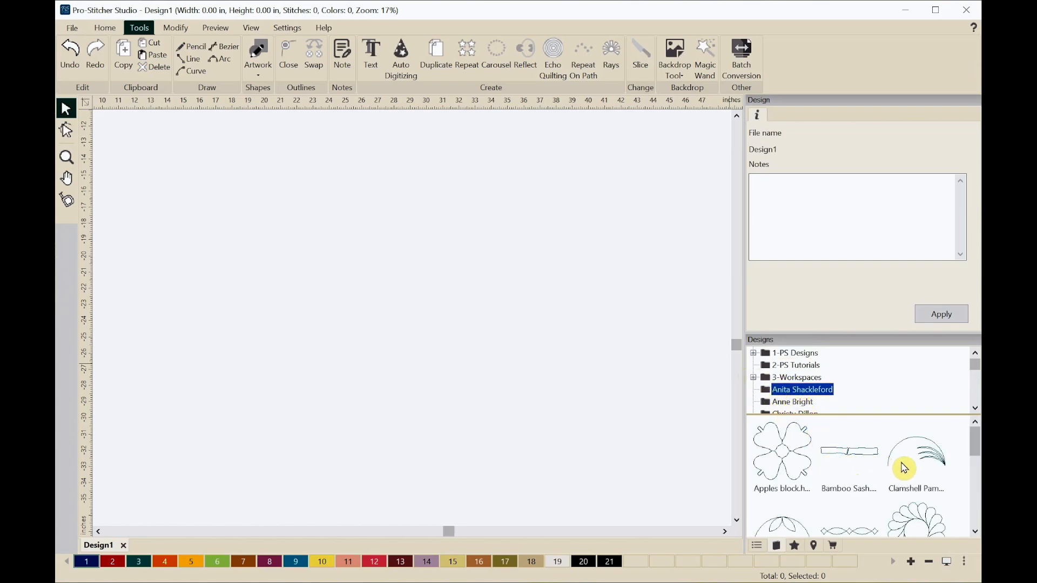
{"action": "left_click_drag", "start_coordinate": [973, 453], "coordinate": [974, 462]}
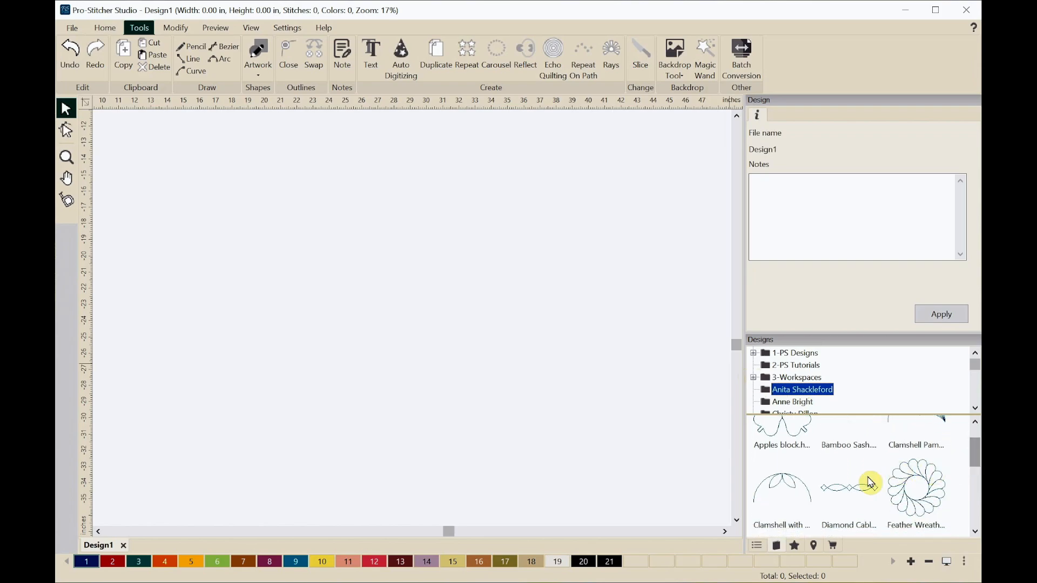
{"action": "left_click", "coordinate": [780, 486]}
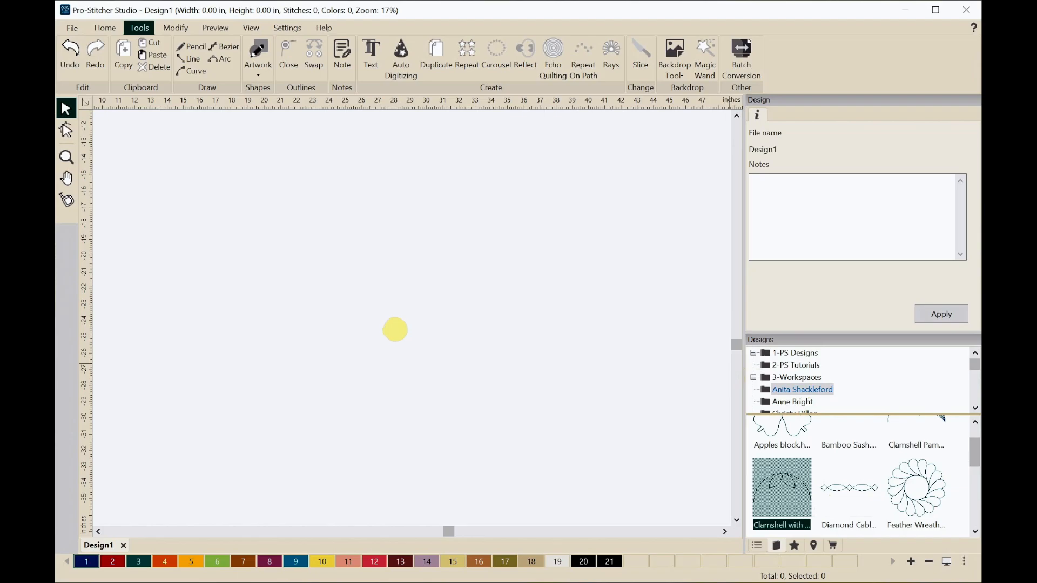
{"action": "left_click", "coordinate": [398, 329]}
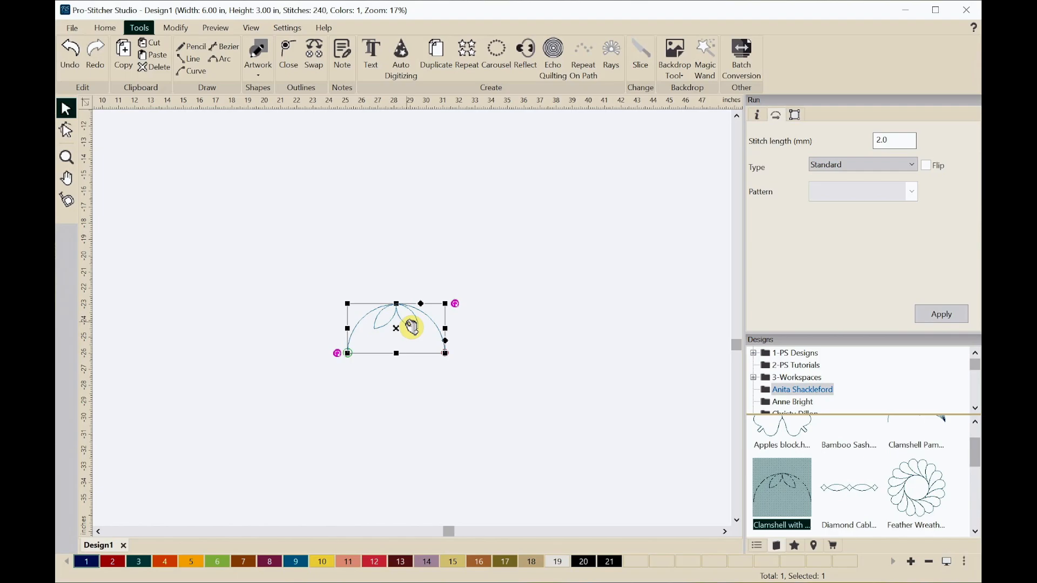
- Convert the inserted clamshell design to artwork
{"action": "right_click", "coordinate": [408, 326]}
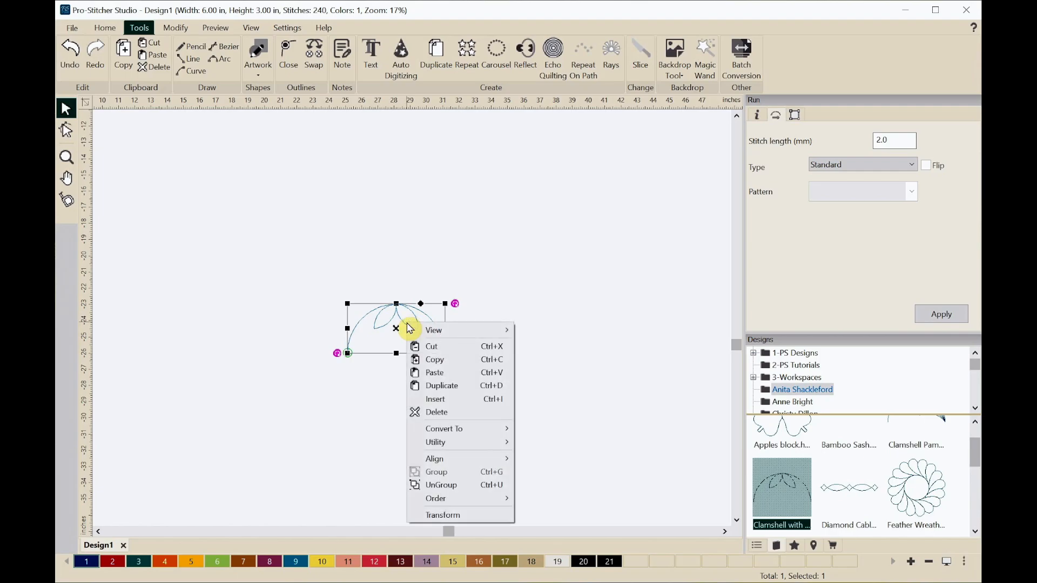
{"action": "mouse_move", "coordinate": [437, 430]}
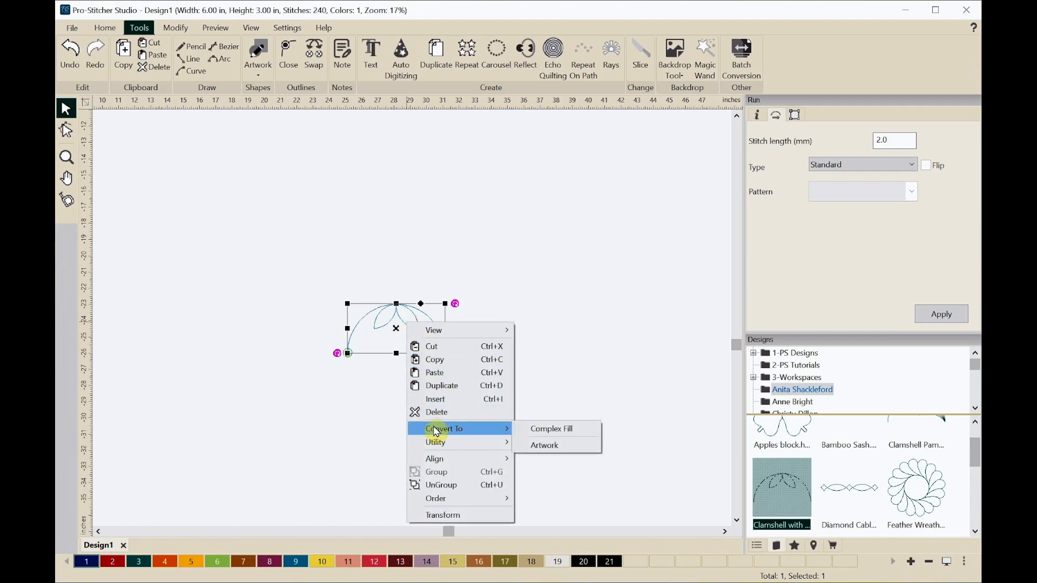
{"action": "left_click", "coordinate": [539, 444]}
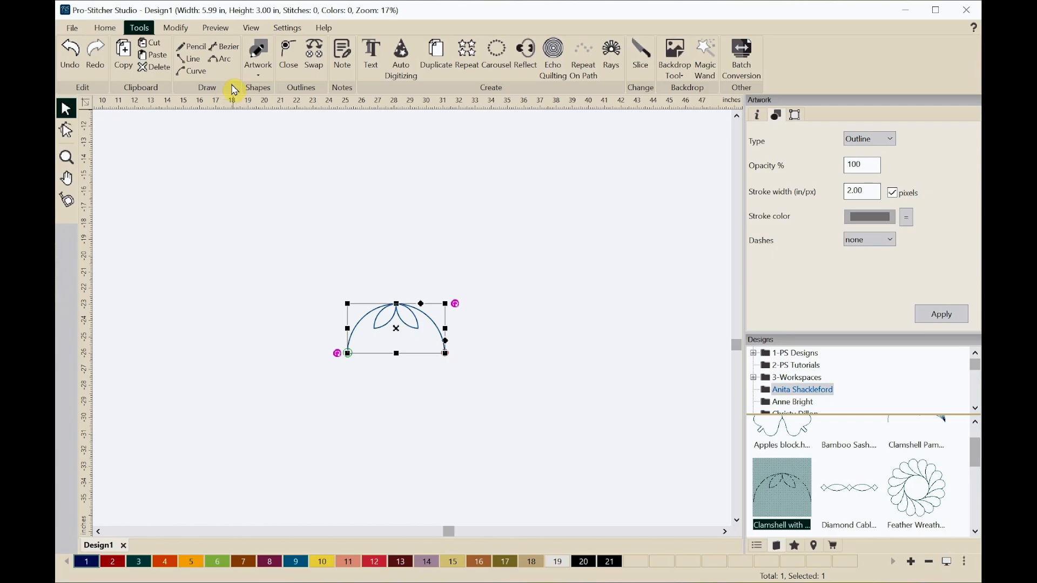
- Draw an ellipse artwork as a circle about 16 in across around the clamshell, and return to selection mode
{"action": "left_click", "coordinate": [257, 77]}
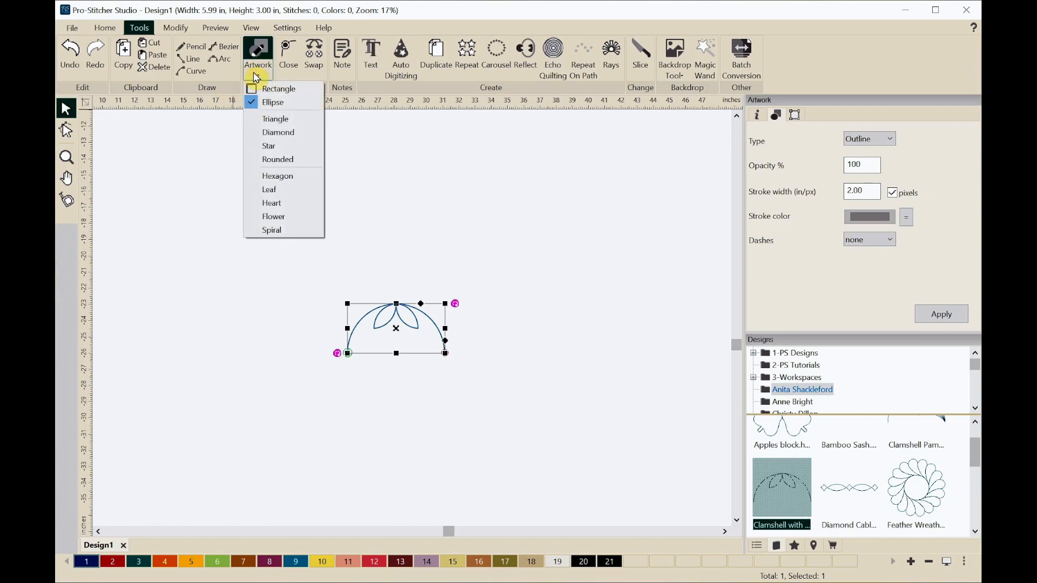
{"action": "left_click", "coordinate": [268, 104]}
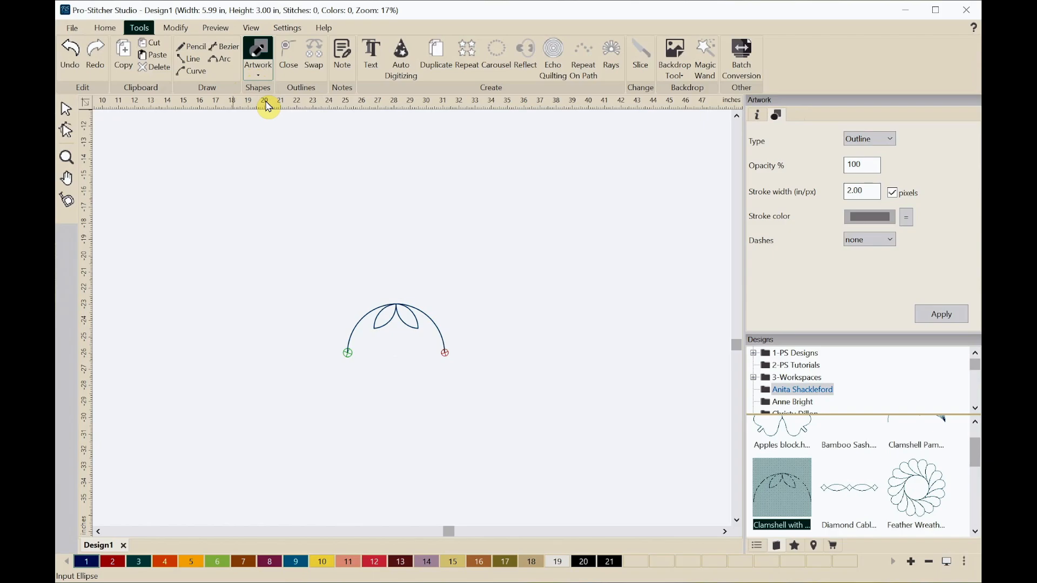
{"action": "mouse_move", "coordinate": [275, 174]}
{"action": "left_mouse_down"}
{"action": "mouse_move", "coordinate": [355, 277]}
{"action": "mouse_move", "coordinate": [532, 436]}
{"action": "left_mouse_up"}
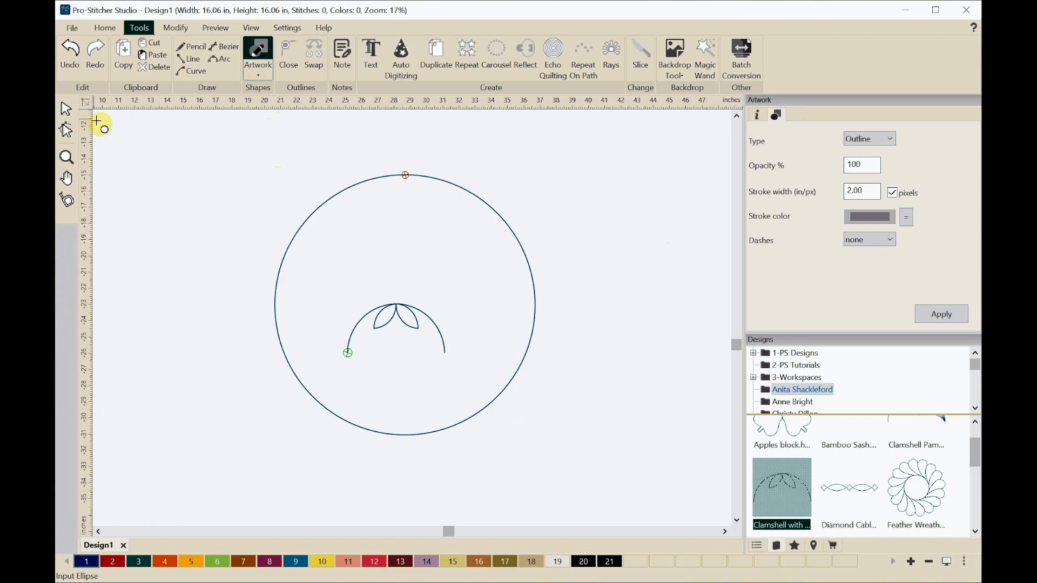
{"action": "left_click", "coordinate": [66, 108]}
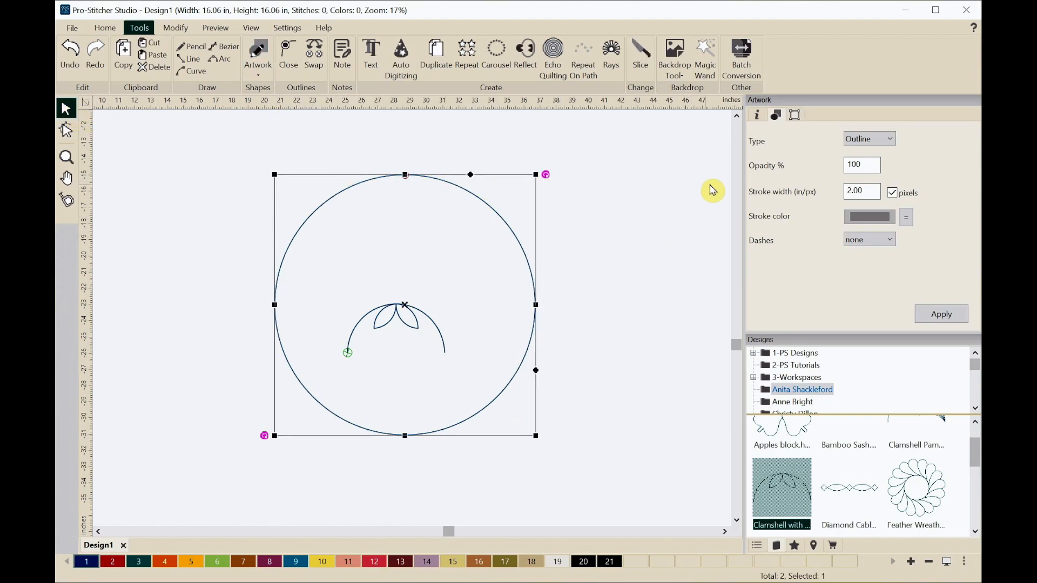
- Set the circle's width to 16 in with its aspect ratio maintained, and deselect it
{"action": "left_click", "coordinate": [795, 117]}
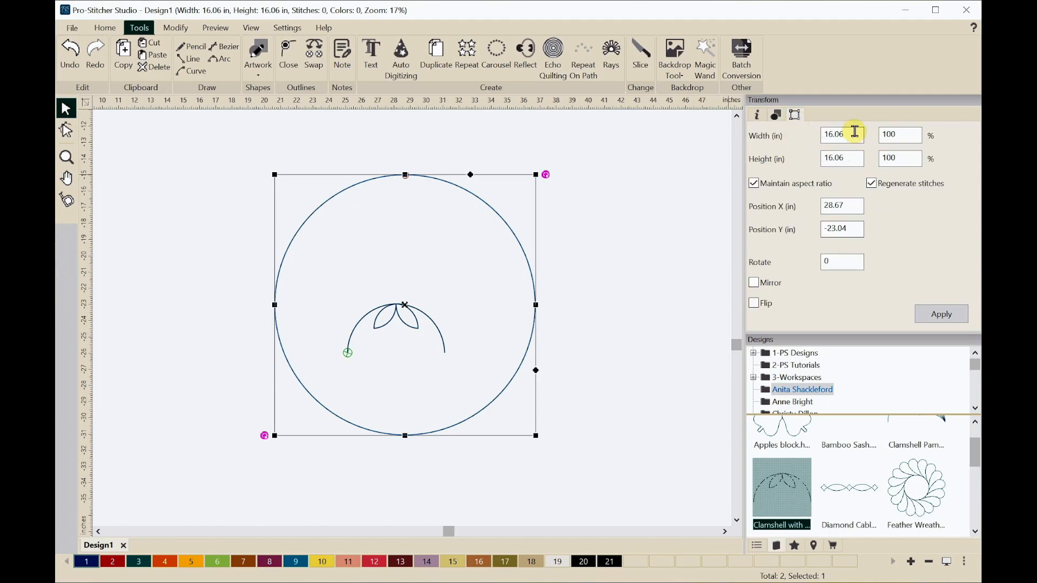
{"action": "left_click_drag", "start_coordinate": [855, 133], "coordinate": [815, 133]}
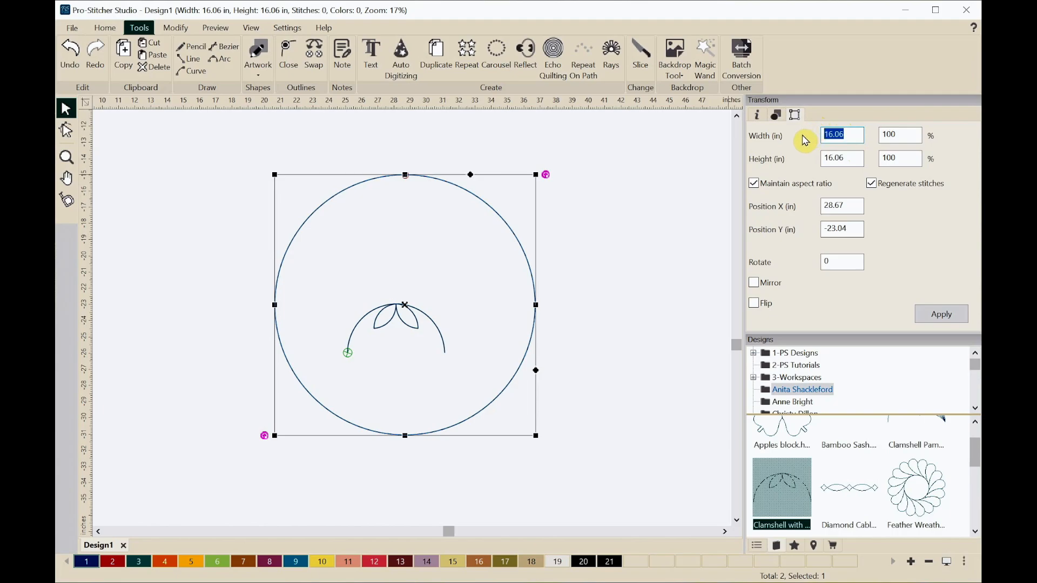
{"action": "type", "text": "16"}
{"action": "left_click", "coordinate": [330, 208]}
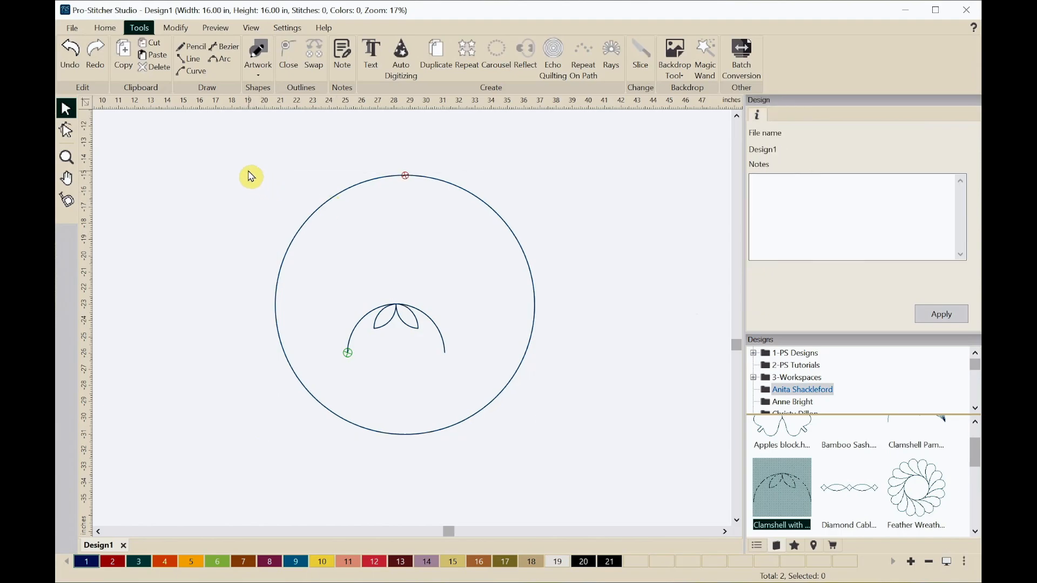
- Repeat the clamshell along the circle with a 4 in division length and no reflection, and undo the repeat
{"action": "left_click_drag", "start_coordinate": [231, 146], "coordinate": [610, 500]}
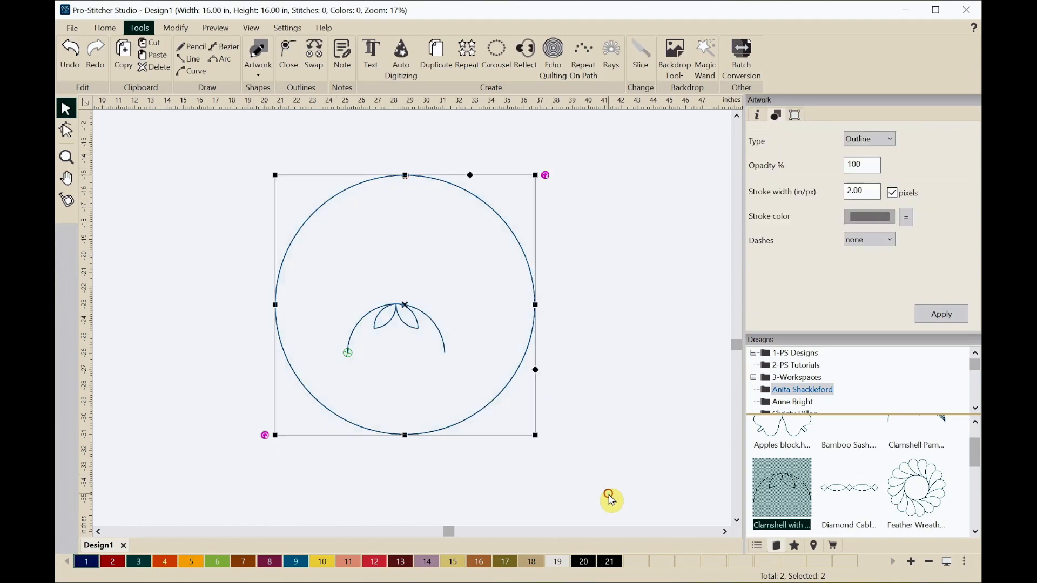
{"action": "left_click", "coordinate": [582, 74]}
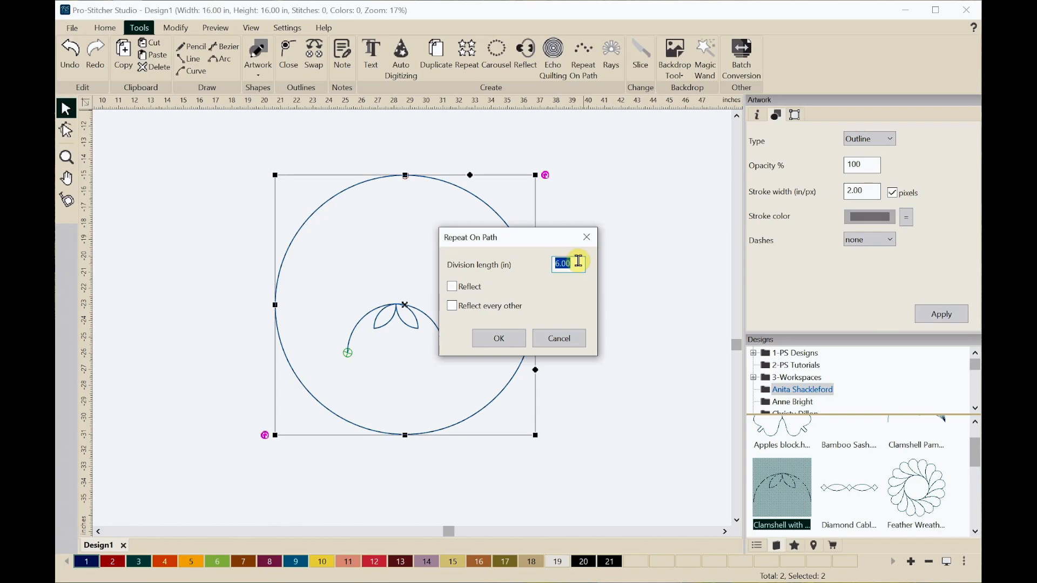
{"action": "type", "text": "4"}
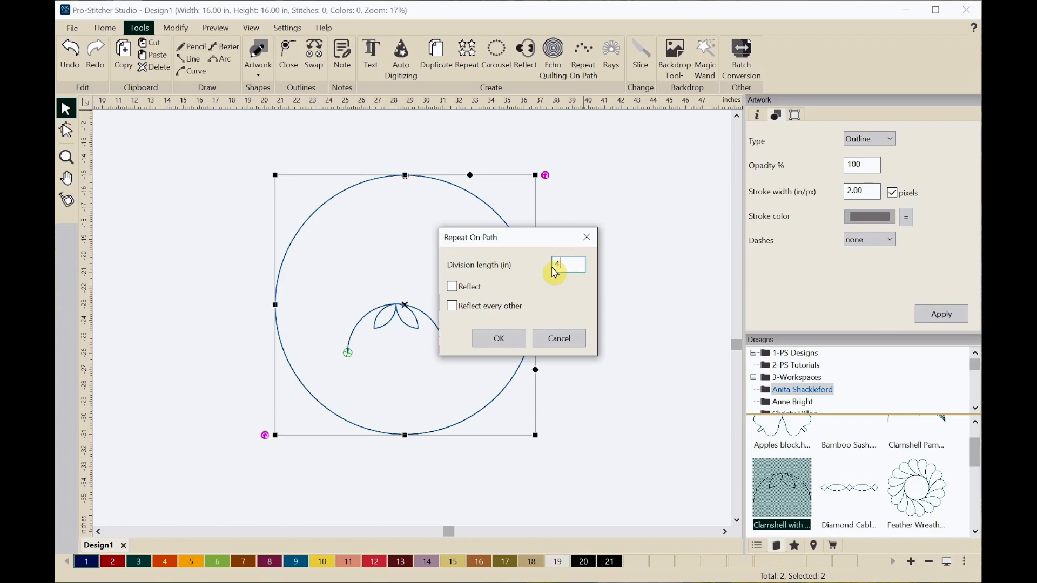
{"action": "left_click", "coordinate": [502, 338]}
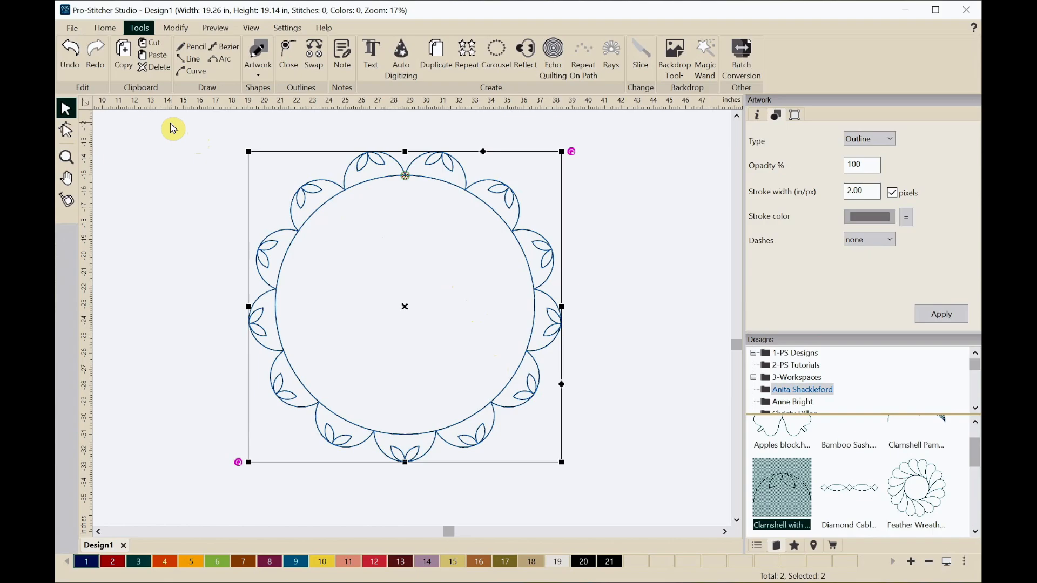
{"action": "left_click", "coordinate": [95, 68]}
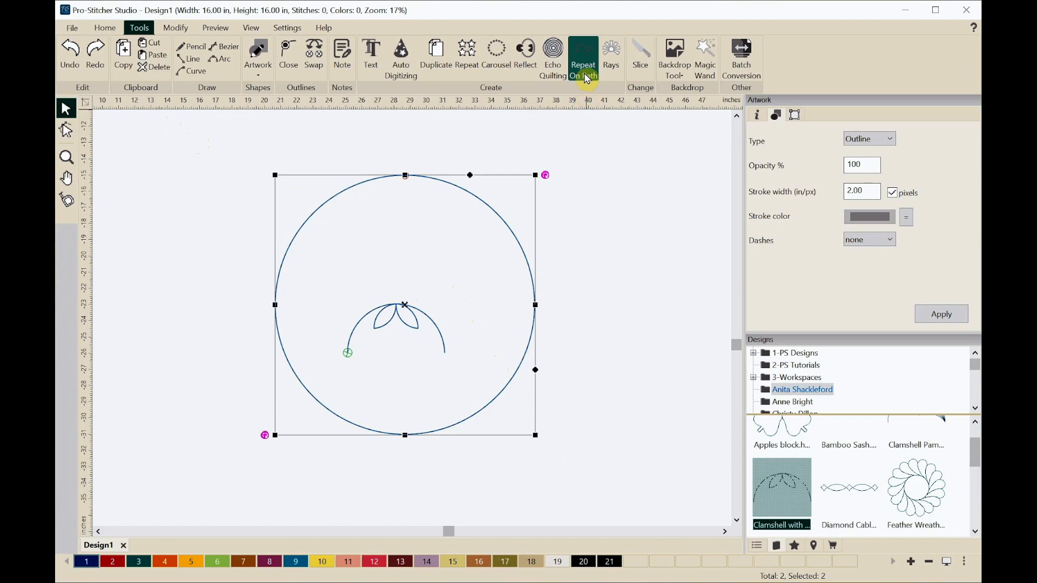
- Try Repeat On Path for the clamshell and circle with a 4 in division length and Reflect enabled, and undo it
{"action": "left_click", "coordinate": [584, 69]}
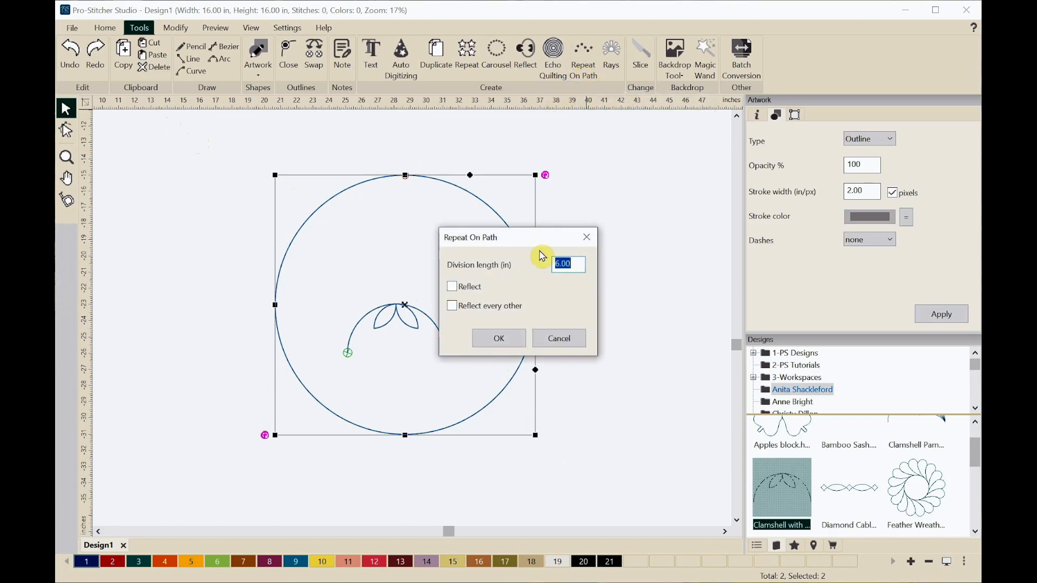
{"action": "type", "text": "4"}
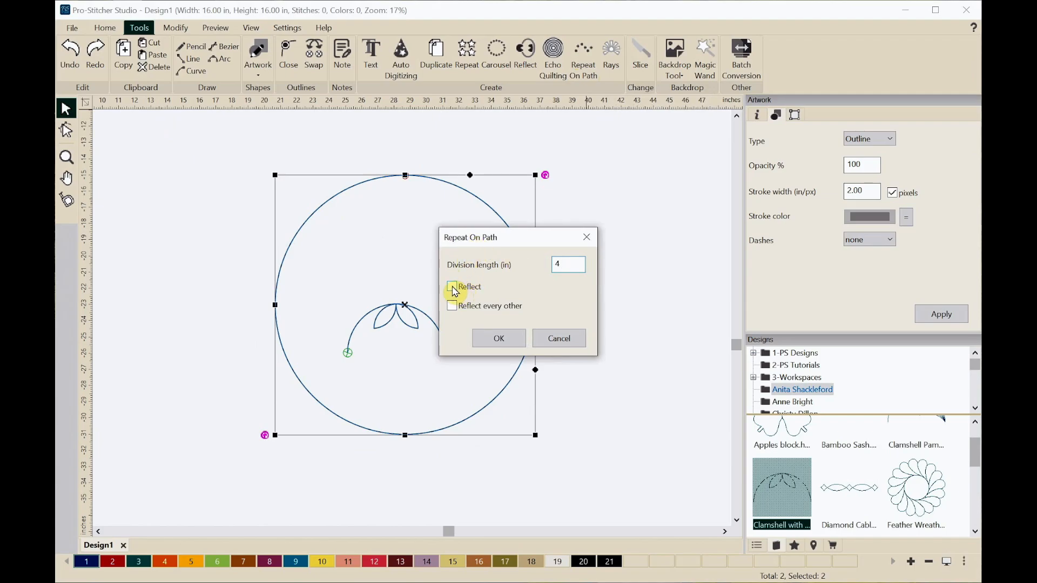
{"action": "left_click", "coordinate": [501, 339]}
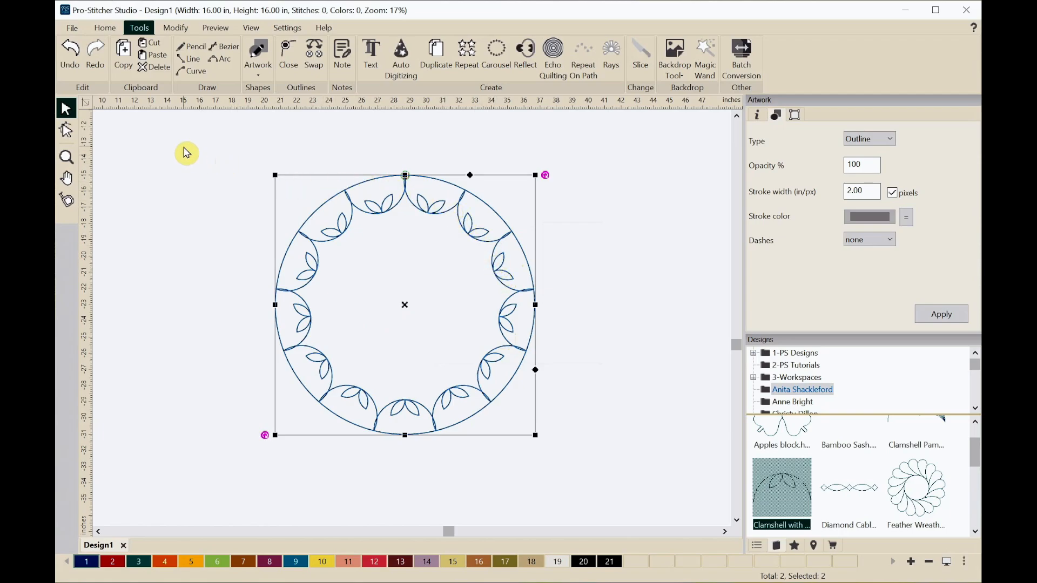
{"action": "left_click", "coordinate": [78, 65]}
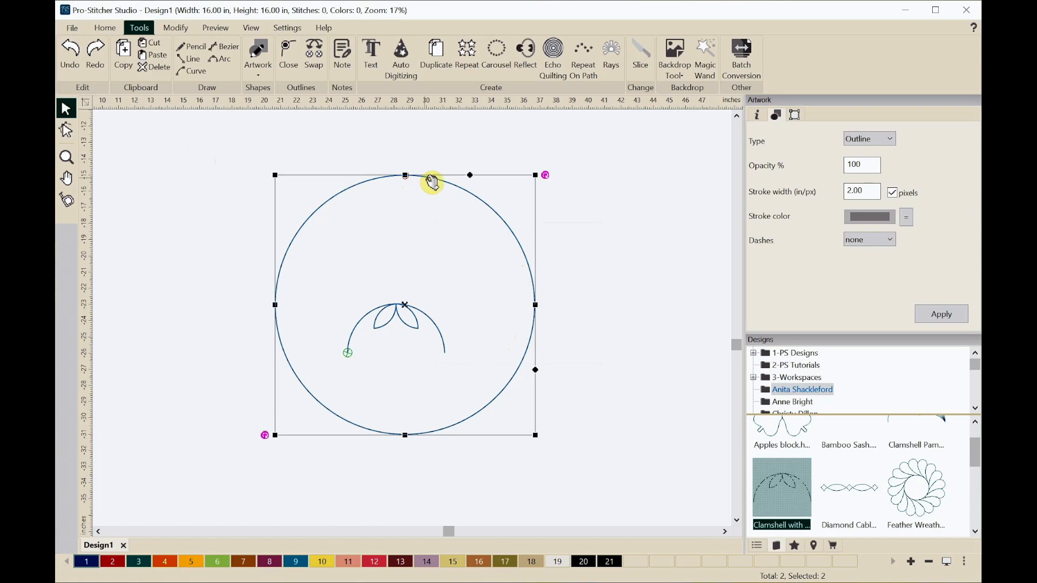
- Try Repeat On Path with a 4 in division length and Reflect every other enabled, and undo it
{"action": "left_click", "coordinate": [583, 57]}
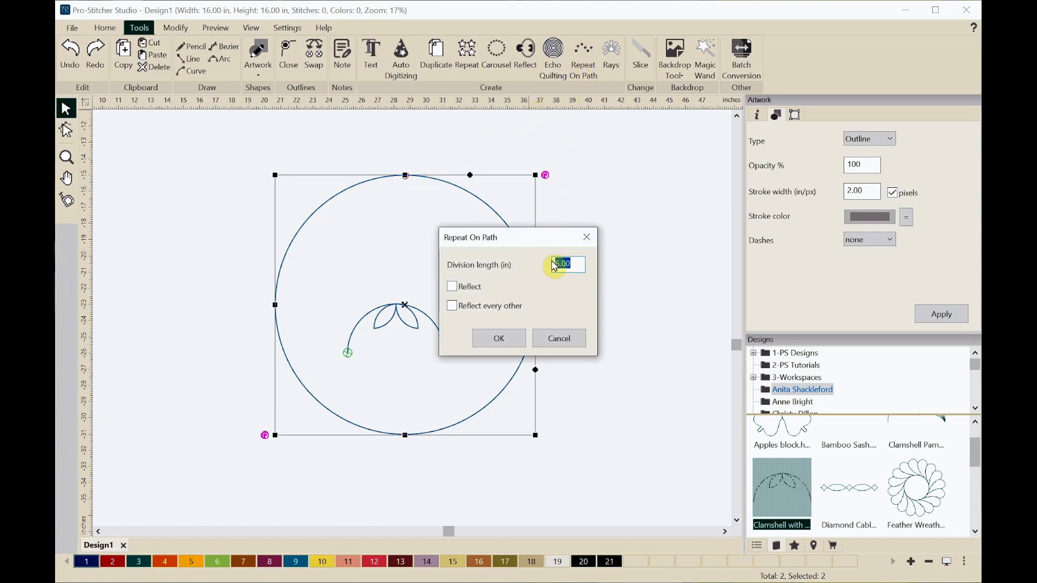
{"action": "type", "text": "4"}
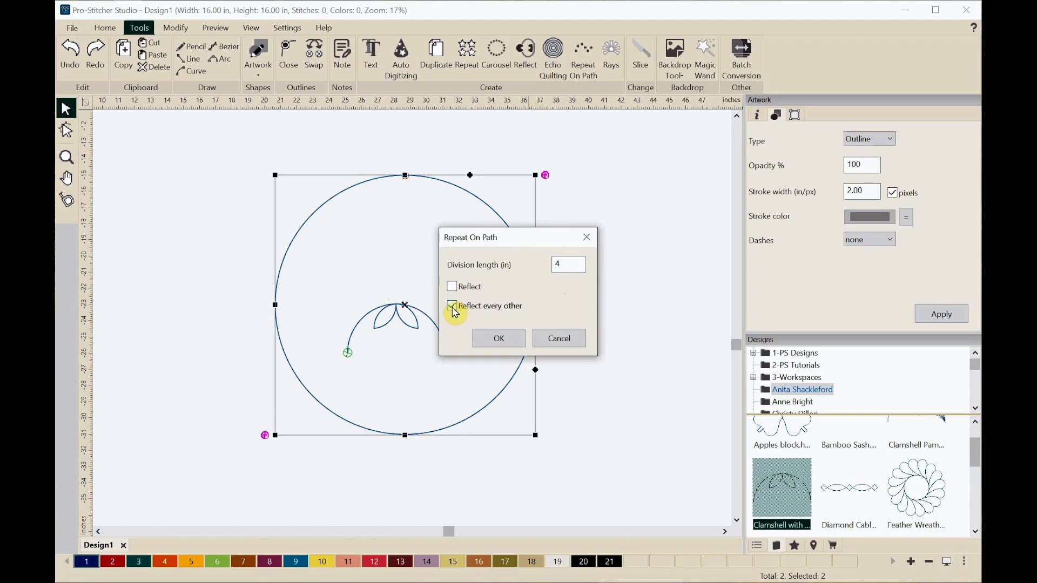
{"action": "left_click", "coordinate": [494, 338]}
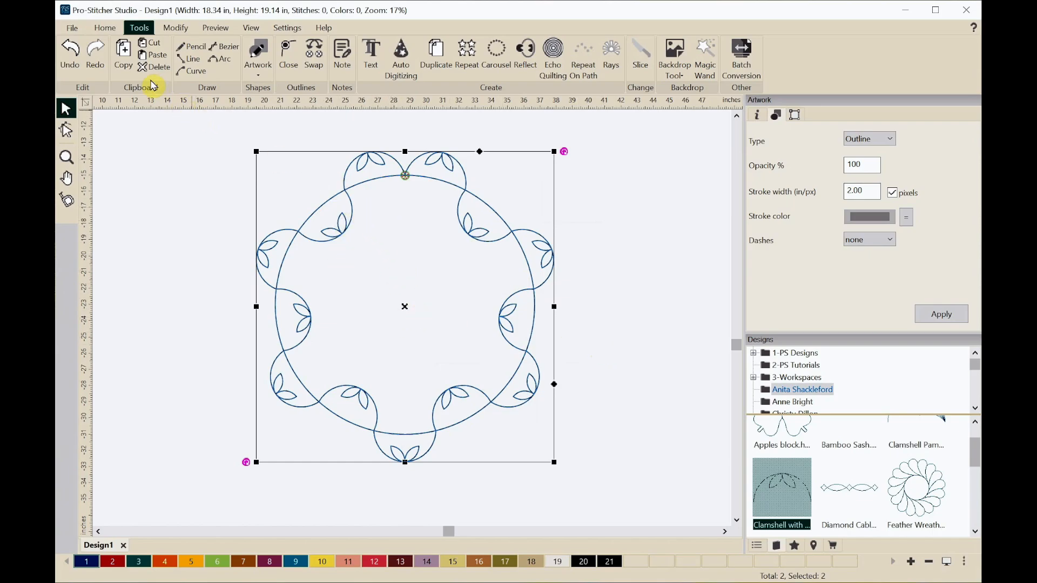
{"action": "left_click", "coordinate": [68, 51]}
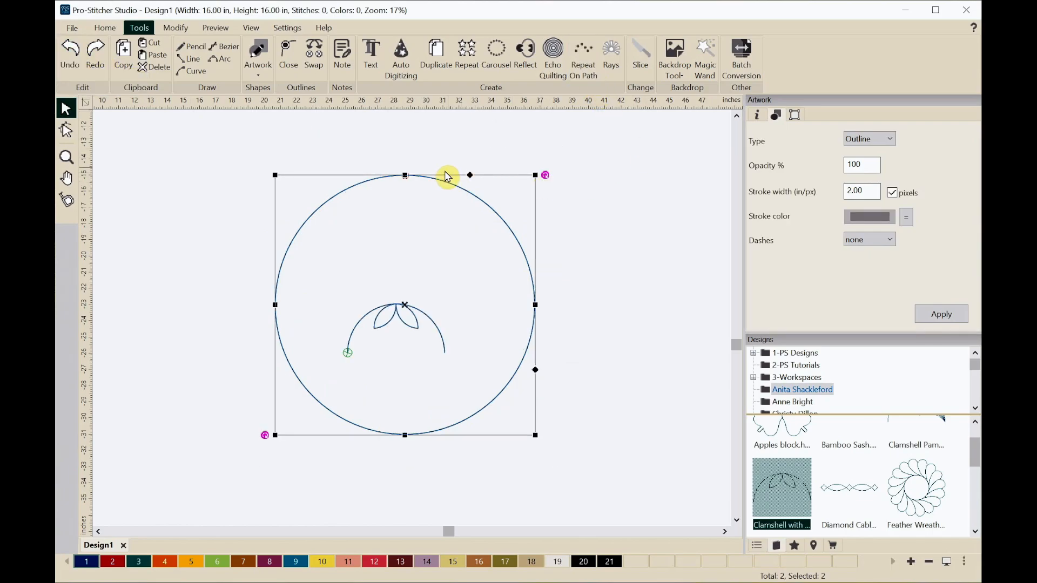
- Repeat the clamshell around the outside of the circle with a 4 in division length, leaving both reflect options off
{"action": "left_click", "coordinate": [583, 62]}
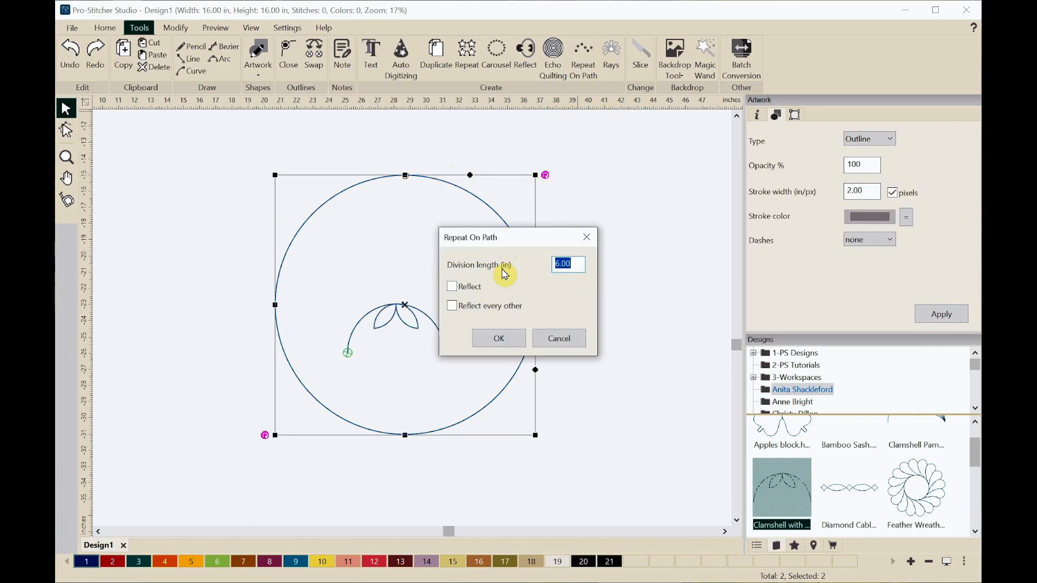
{"action": "type", "text": "4"}
{"action": "left_click", "coordinate": [495, 339]}
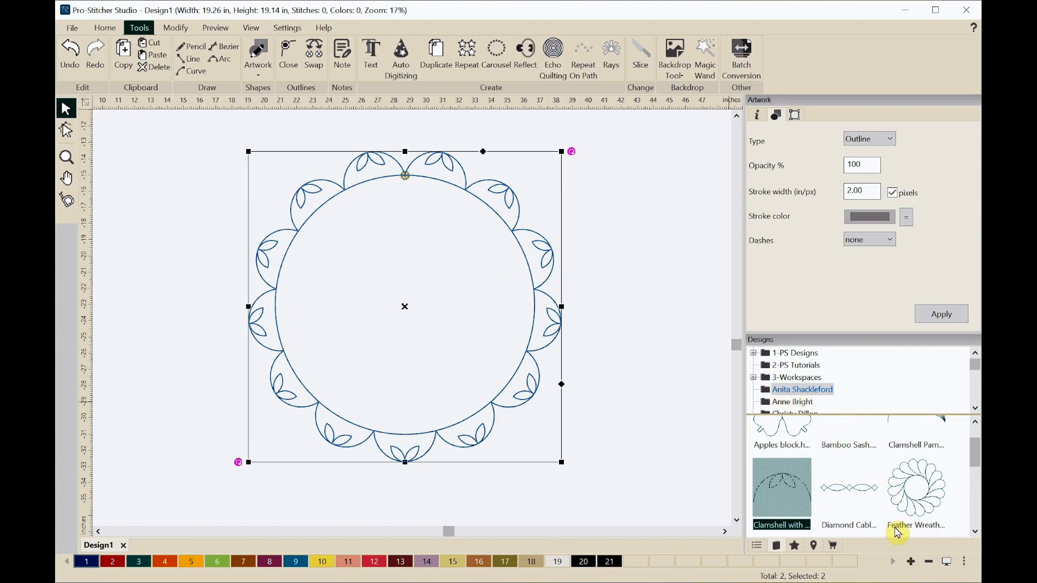
- Insert the Feather Wreath 6 design inside the circle and set its width to 16 in with the aspect ratio maintained
{"action": "left_click", "coordinate": [921, 504]}
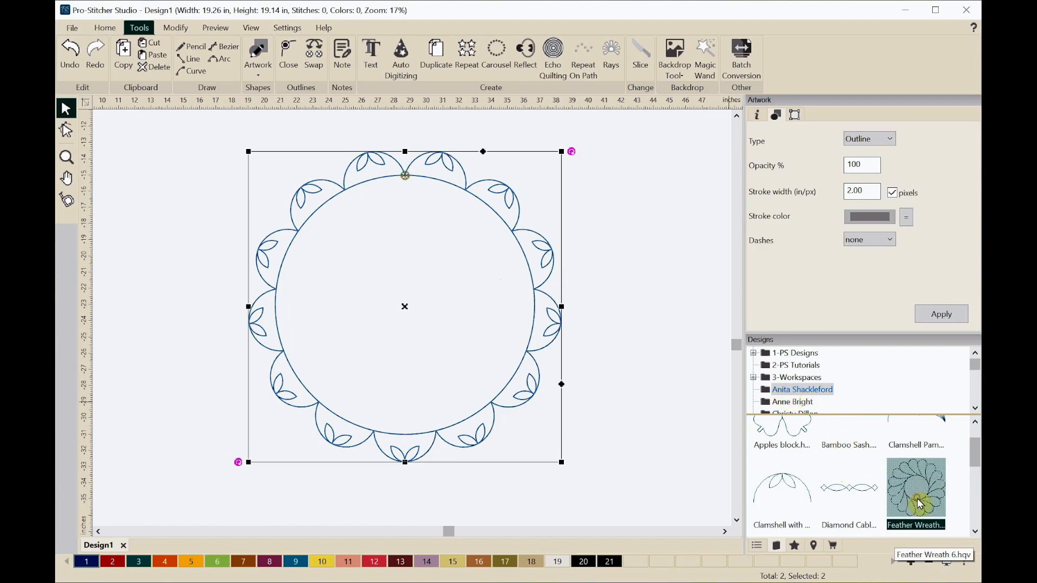
{"action": "left_click_drag", "start_coordinate": [912, 488], "coordinate": [401, 280]}
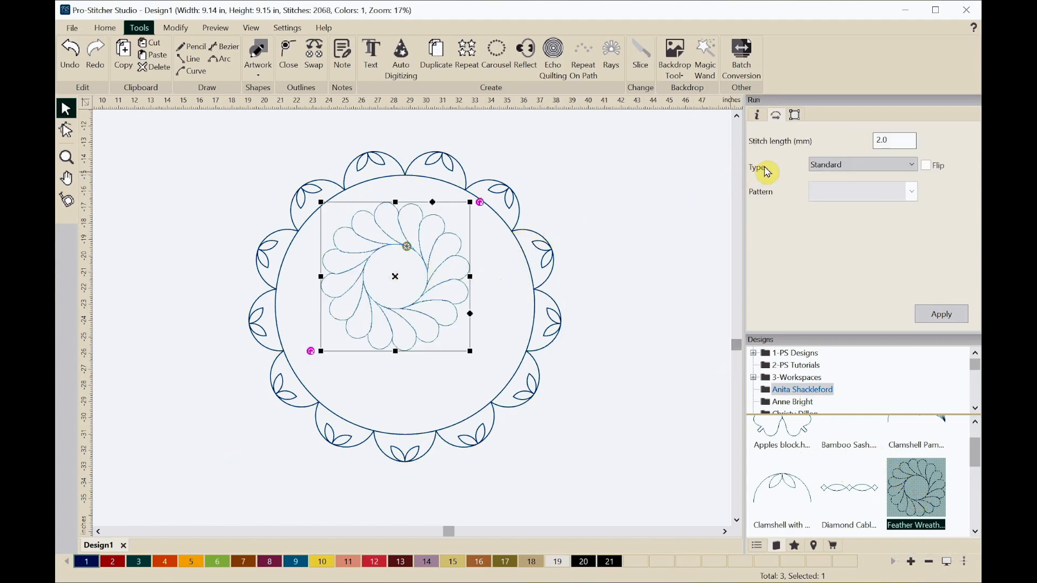
{"action": "left_click", "coordinate": [794, 116]}
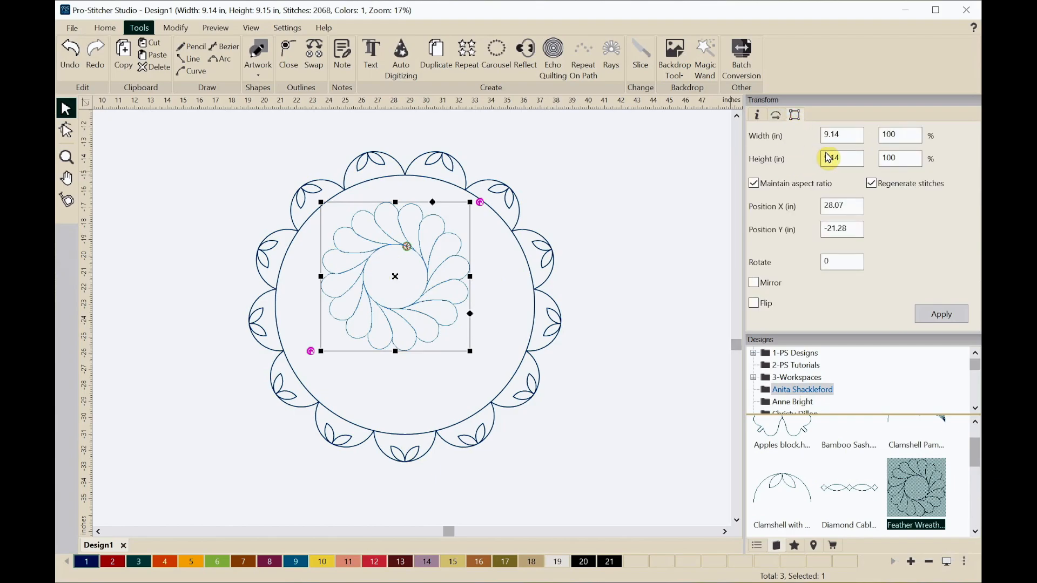
{"action": "left_click_drag", "start_coordinate": [845, 134], "coordinate": [818, 133]}
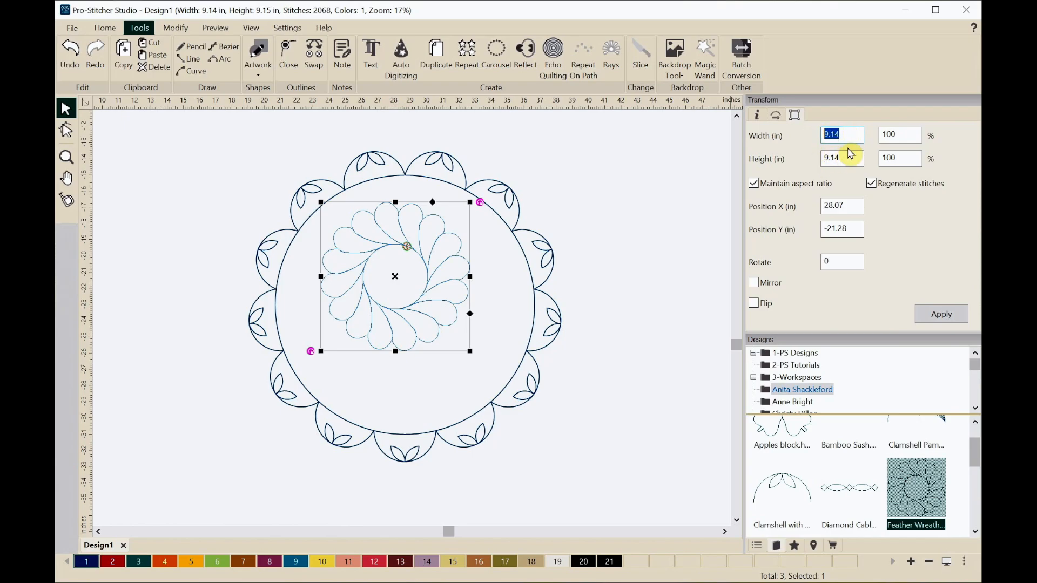
{"action": "type", "text": "16"}
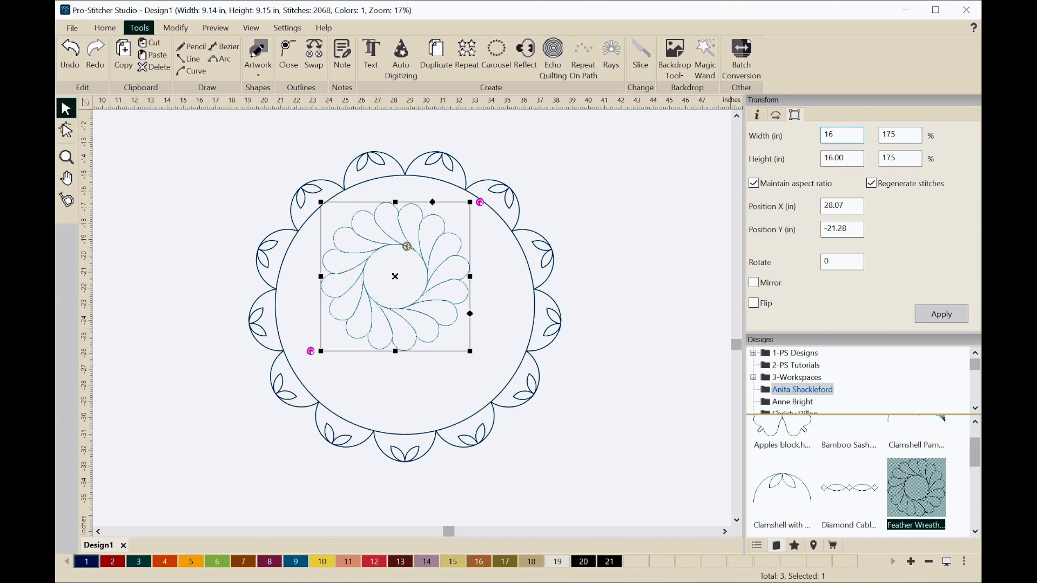
{"action": "left_click", "coordinate": [937, 316]}
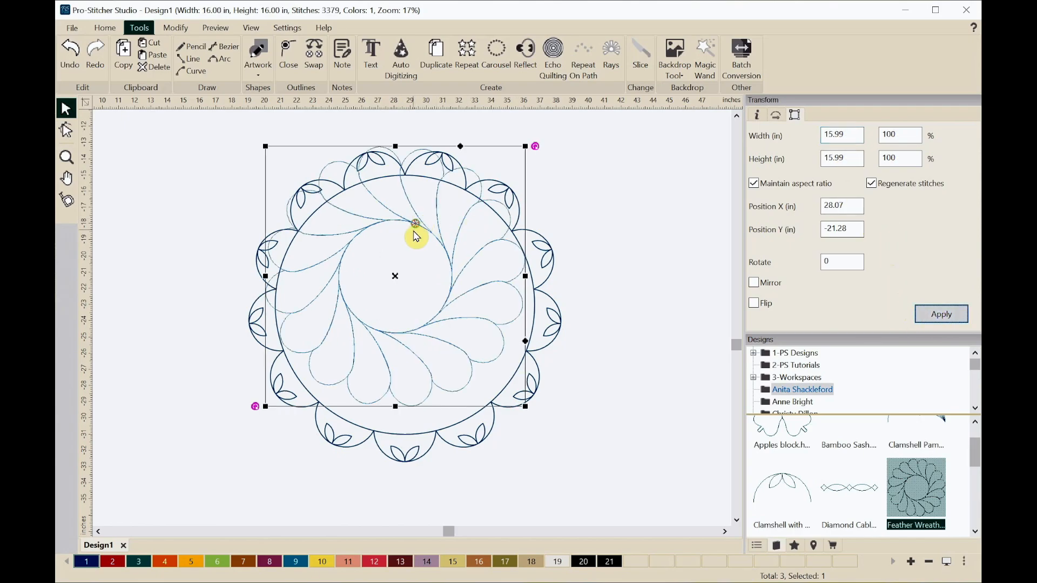
{"action": "left_click", "coordinate": [621, 303]}
- Select the feather wreath, the circle and the clamshell ring together, and align them all on their centers
{"action": "scroll", "coordinate": [604, 306], "scroll_direction": "down", "scroll_amount": 1}
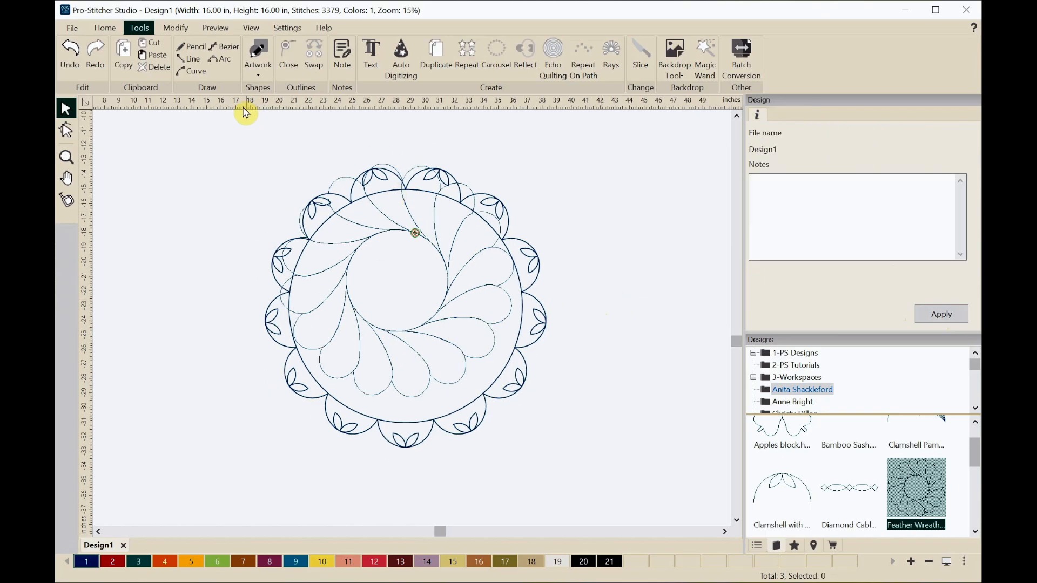
{"action": "left_click_drag", "start_coordinate": [231, 132], "coordinate": [570, 498]}
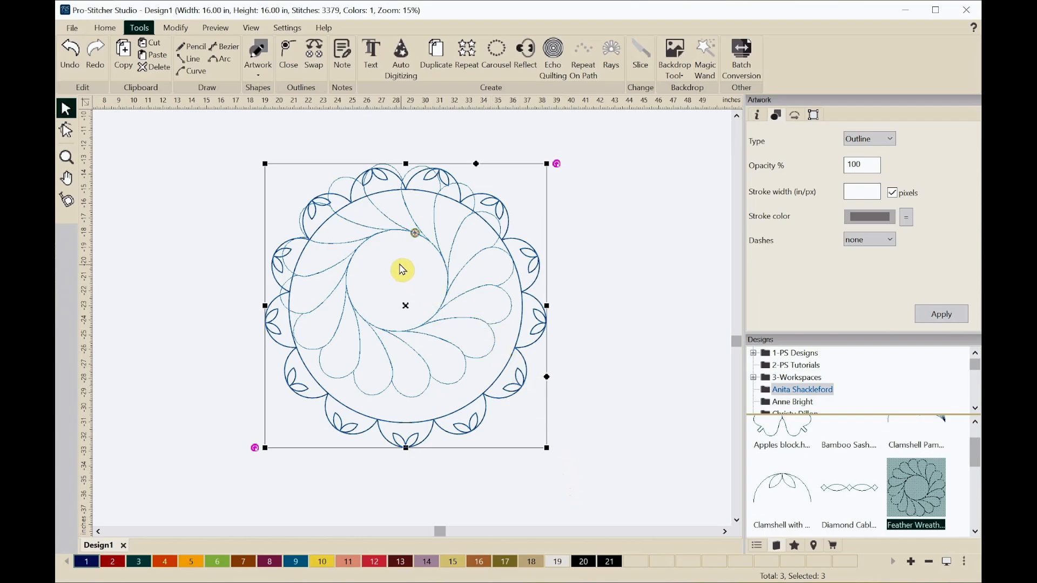
{"action": "right_click", "coordinate": [384, 248]}
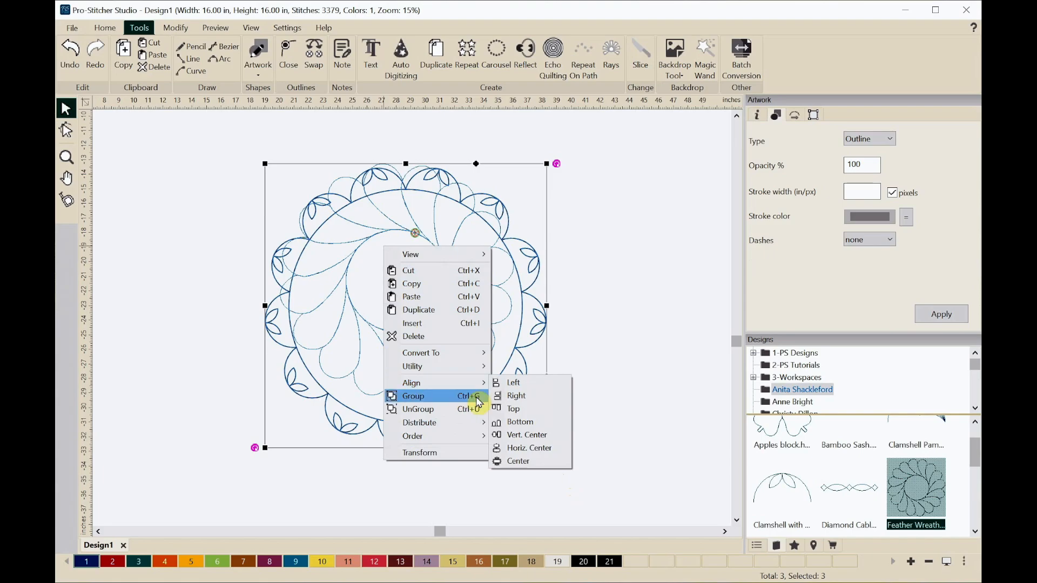
{"action": "left_click", "coordinate": [524, 461]}
{"action": "left_click", "coordinate": [596, 396]}
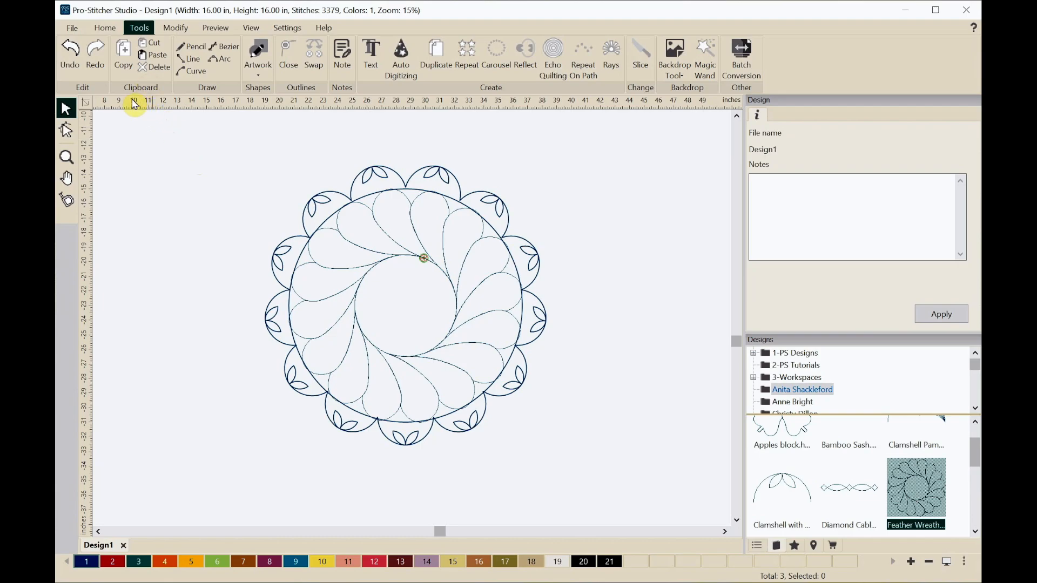
- Delete the feather wreath group from the sequence, leaving the circle and the clamshell ring in place
{"action": "left_click_drag", "start_coordinate": [219, 158], "coordinate": [592, 473]}
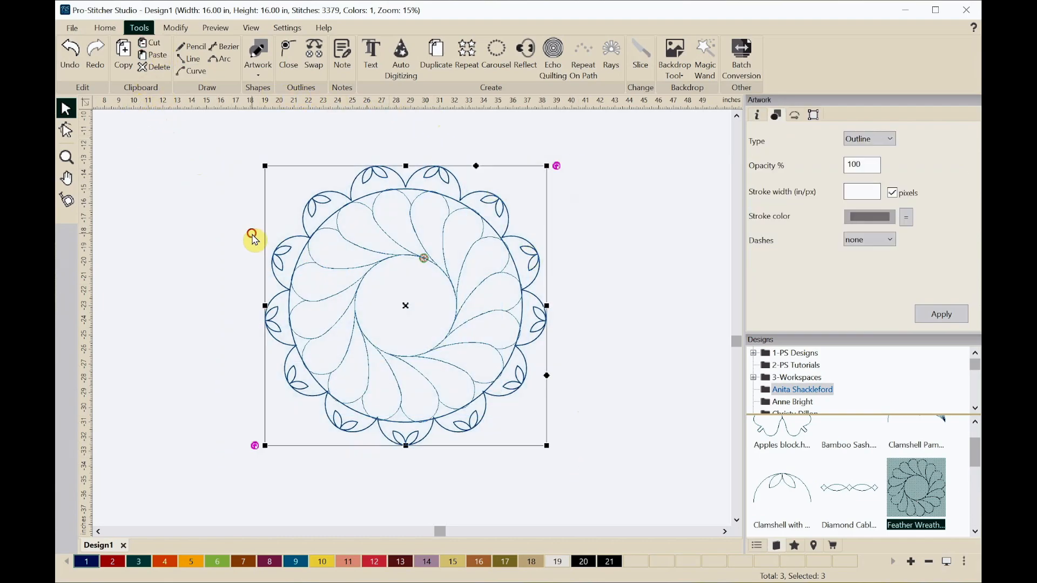
{"action": "left_click", "coordinate": [253, 239]}
{"action": "left_click", "coordinate": [453, 298]}
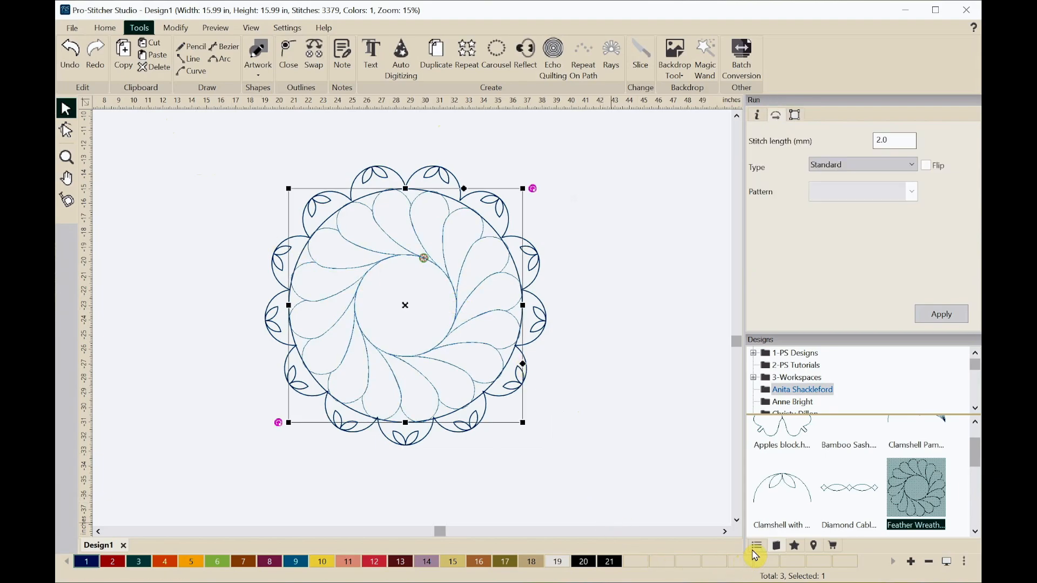
{"action": "left_click", "coordinate": [756, 547]}
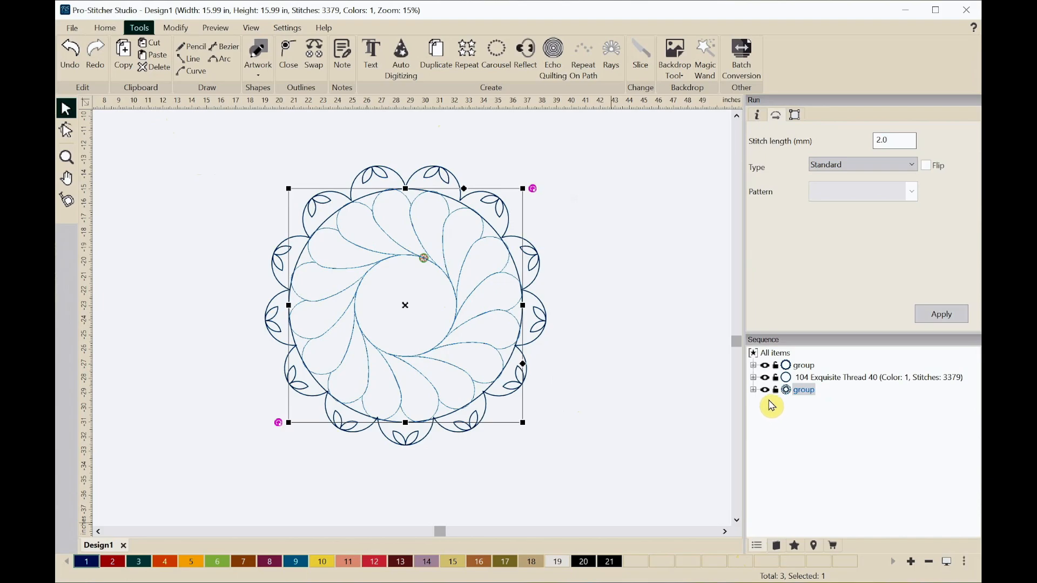
{"action": "mouse_move", "coordinate": [786, 396]}
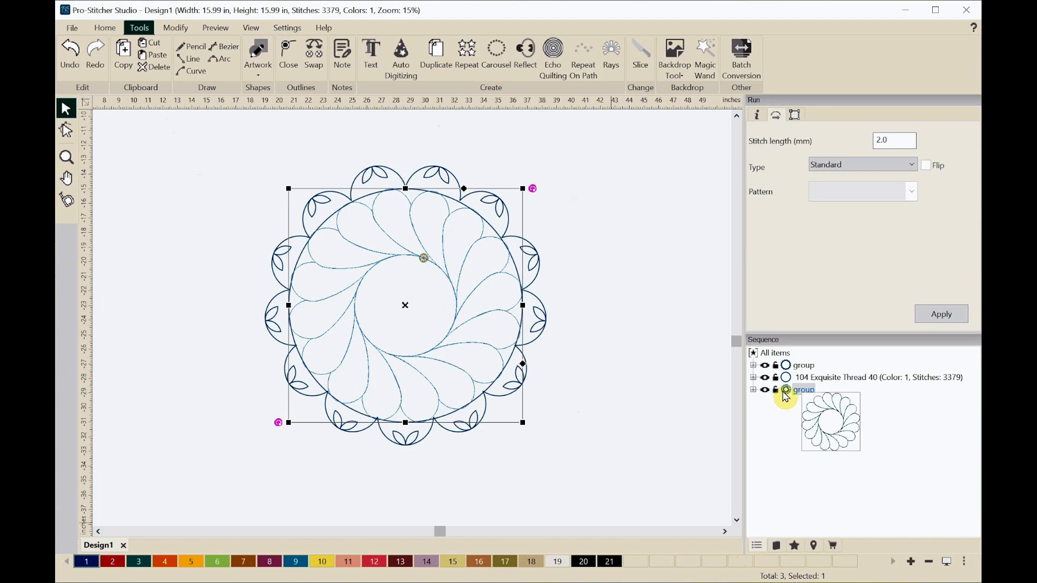
{"action": "right_click", "coordinate": [786, 396]}
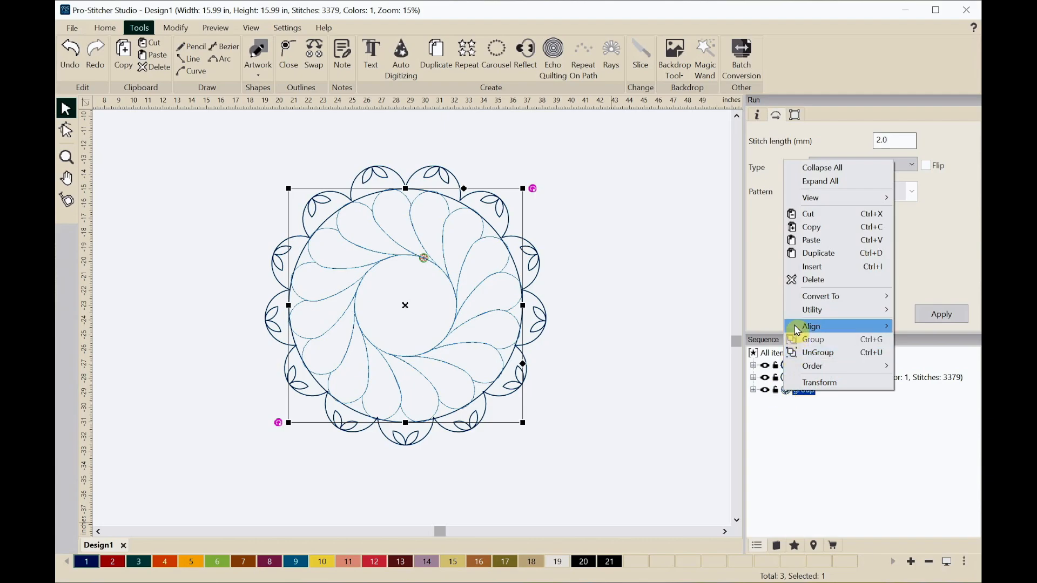
{"action": "left_click", "coordinate": [802, 281]}
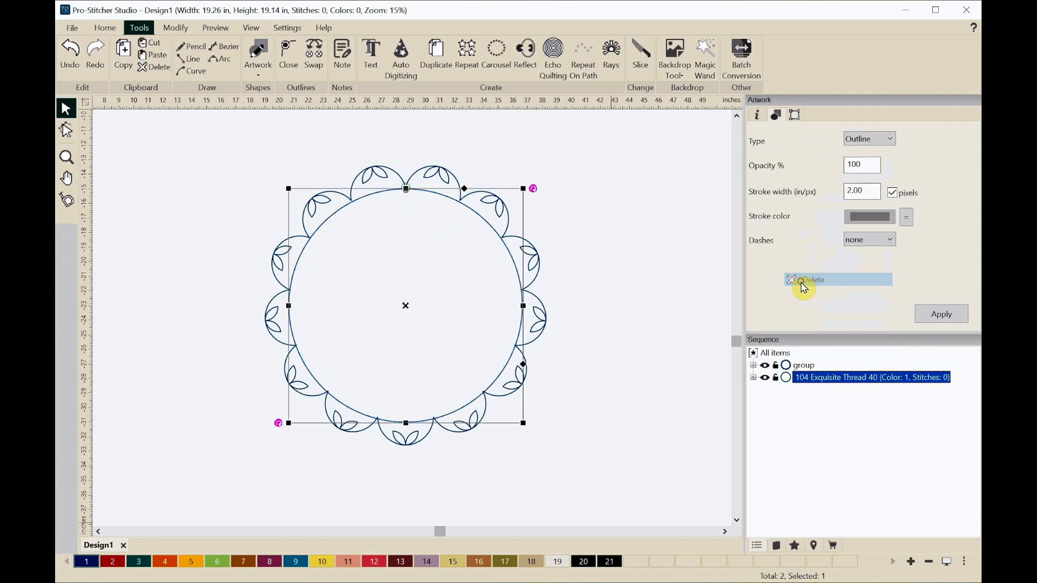
- Delete the clamshell ring group from the sequence, keeping only the circle, and deselect everything
{"action": "mouse_move", "coordinate": [788, 383]}
{"action": "left_click", "coordinate": [786, 366]}
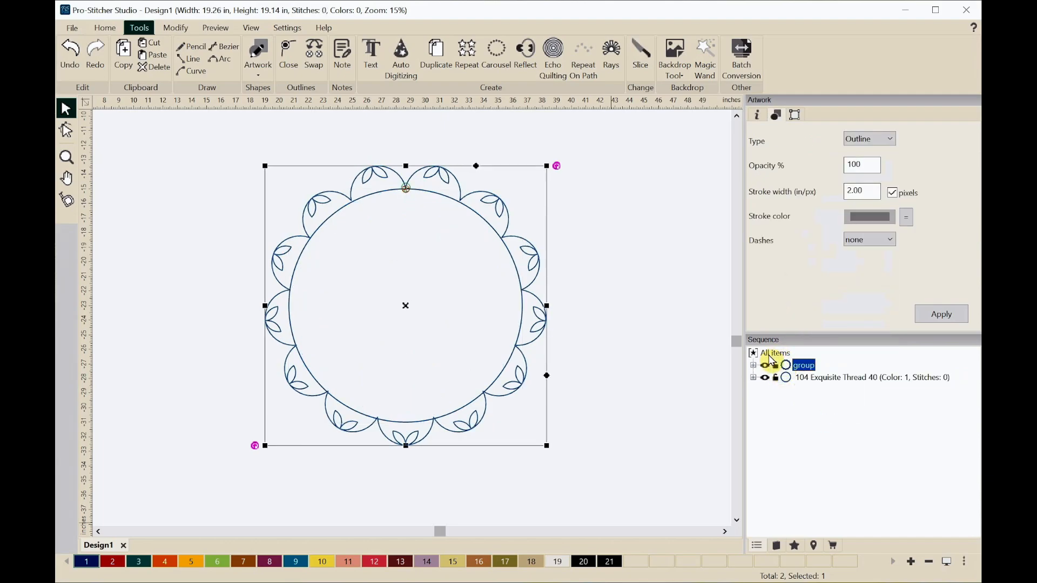
{"action": "right_click", "coordinate": [787, 368]}
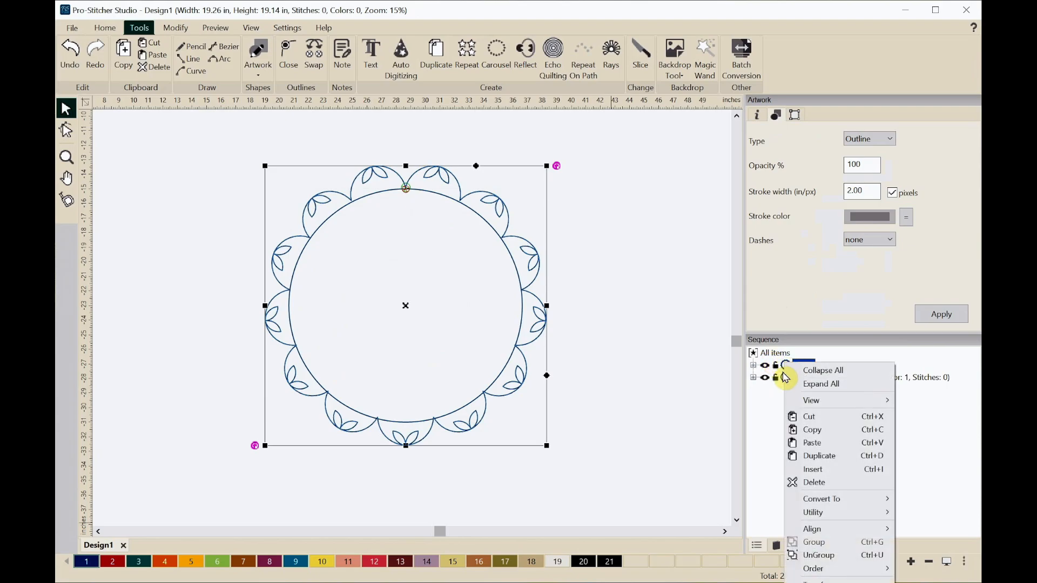
{"action": "left_click", "coordinate": [794, 482]}
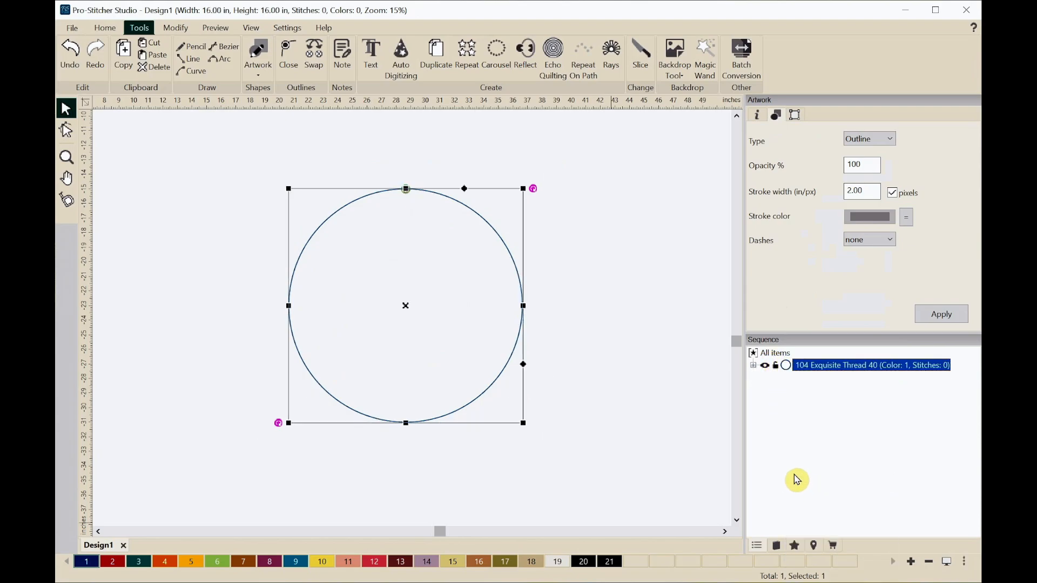
{"action": "left_click", "coordinate": [618, 411]}
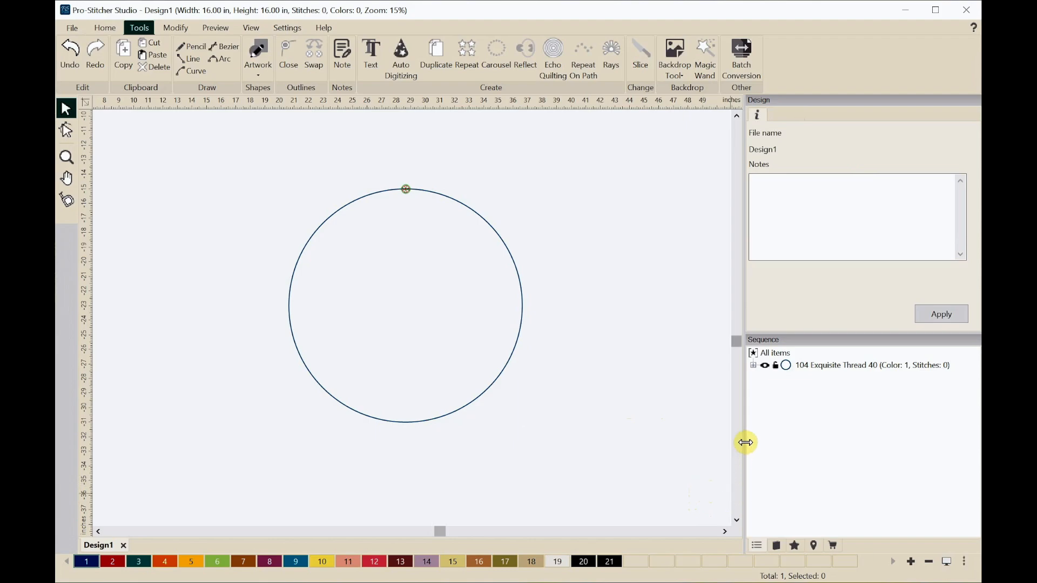
- Insert the Wavy Piano Keys design from the Piano Keys design folder onto the canvas, to the right of the circle
{"action": "left_click", "coordinate": [774, 546]}
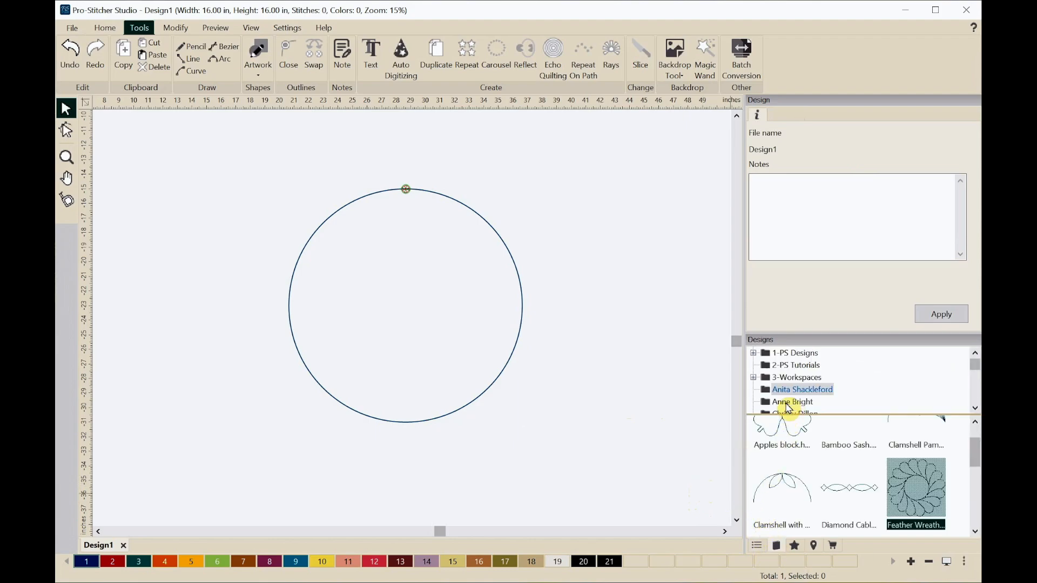
{"action": "scroll", "coordinate": [789, 405], "scroll_direction": "down", "scroll_amount": 4}
{"action": "scroll", "coordinate": [785, 404], "scroll_direction": "down", "scroll_amount": 4}
{"action": "left_click", "coordinate": [753, 389]}
{"action": "left_click", "coordinate": [791, 401]}
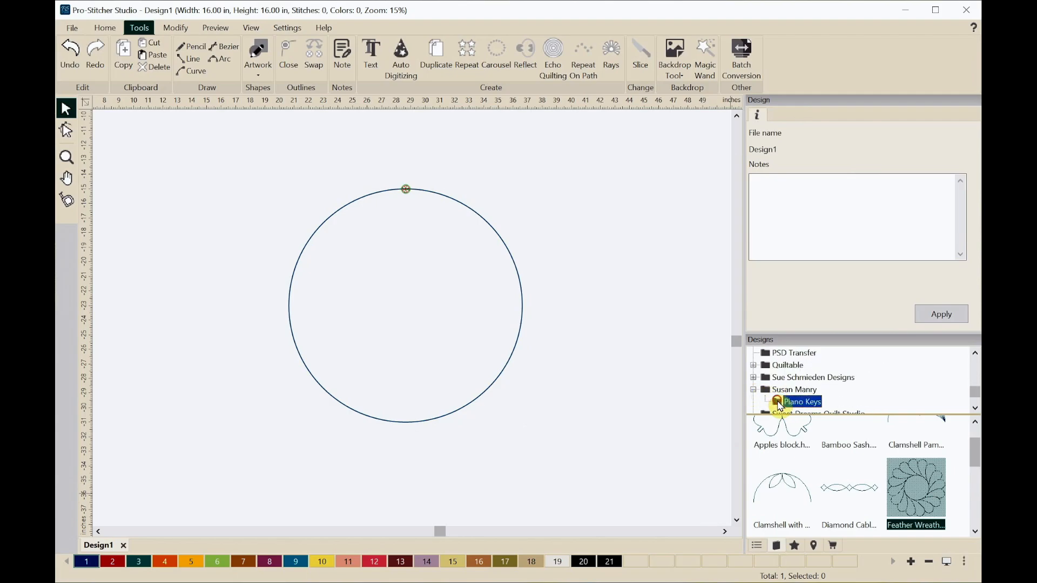
{"action": "scroll", "coordinate": [845, 446], "scroll_direction": "down", "scroll_amount": 3}
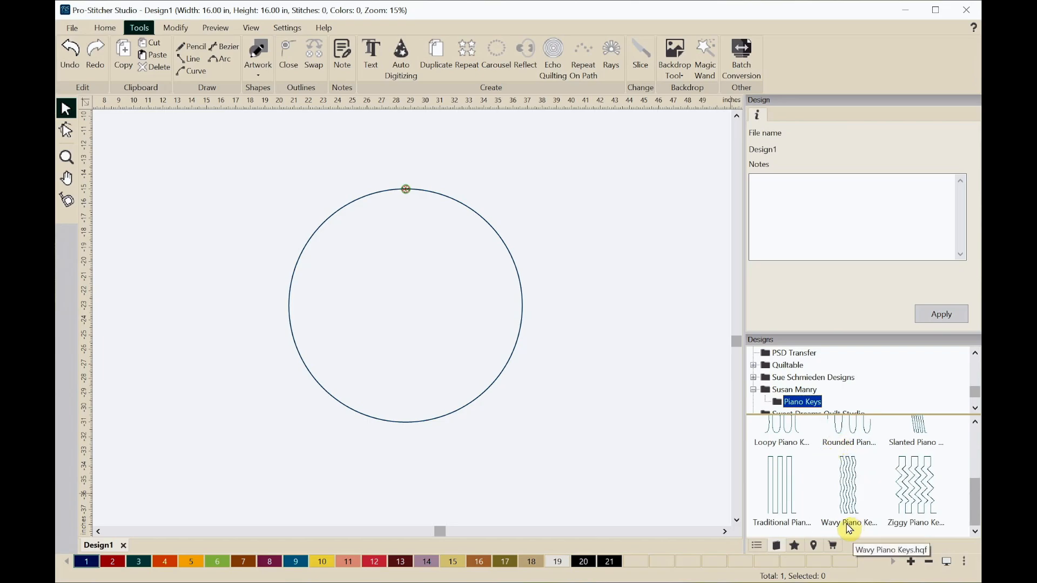
{"action": "left_click", "coordinate": [847, 503]}
{"action": "left_click_drag", "start_coordinate": [823, 474], "coordinate": [654, 362]}
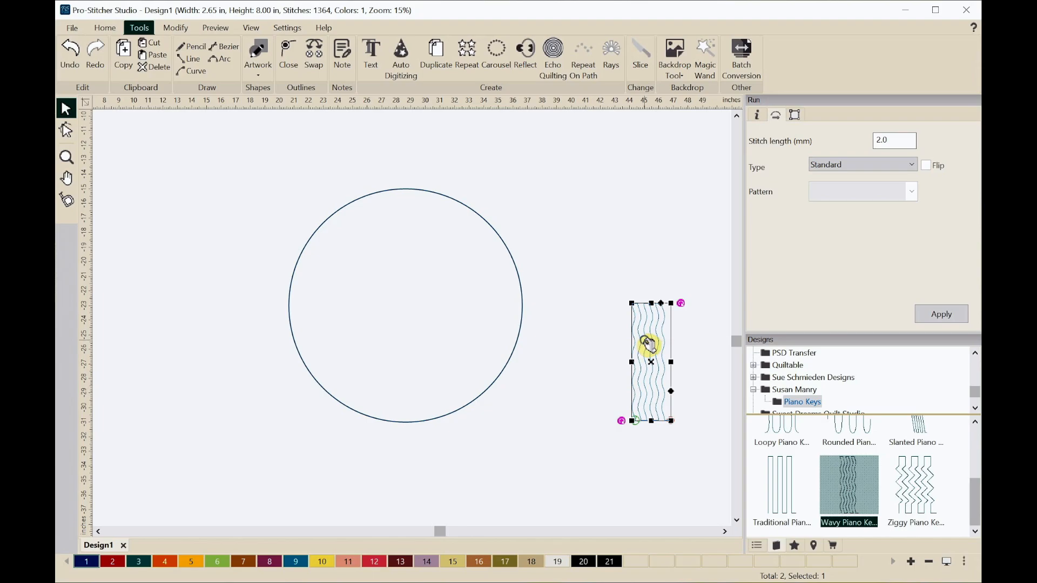
- Convert the Wavy Piano Keys design from stitches to artwork
{"action": "right_click", "coordinate": [645, 343]}
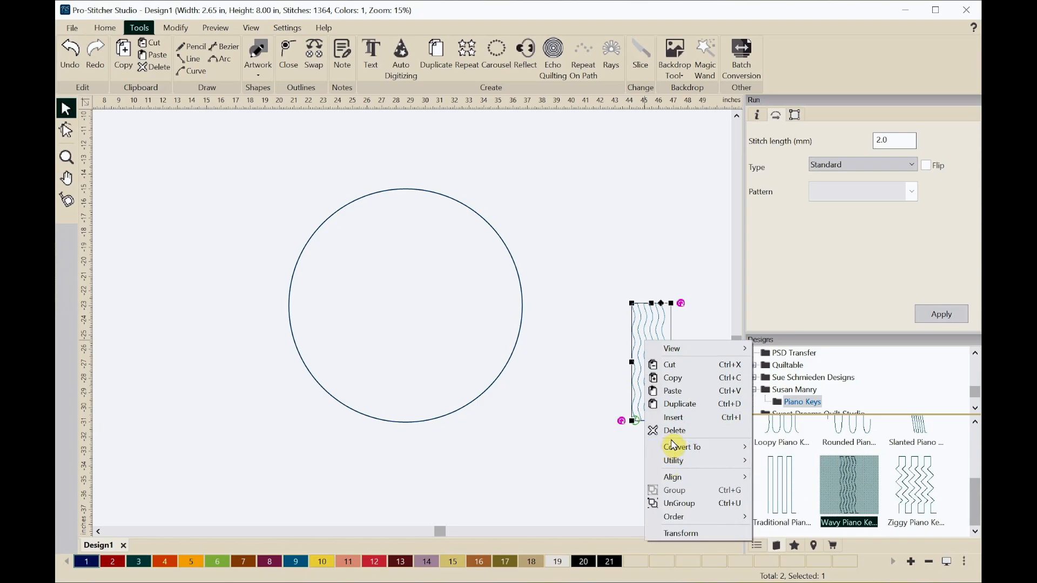
{"action": "mouse_move", "coordinate": [673, 447]}
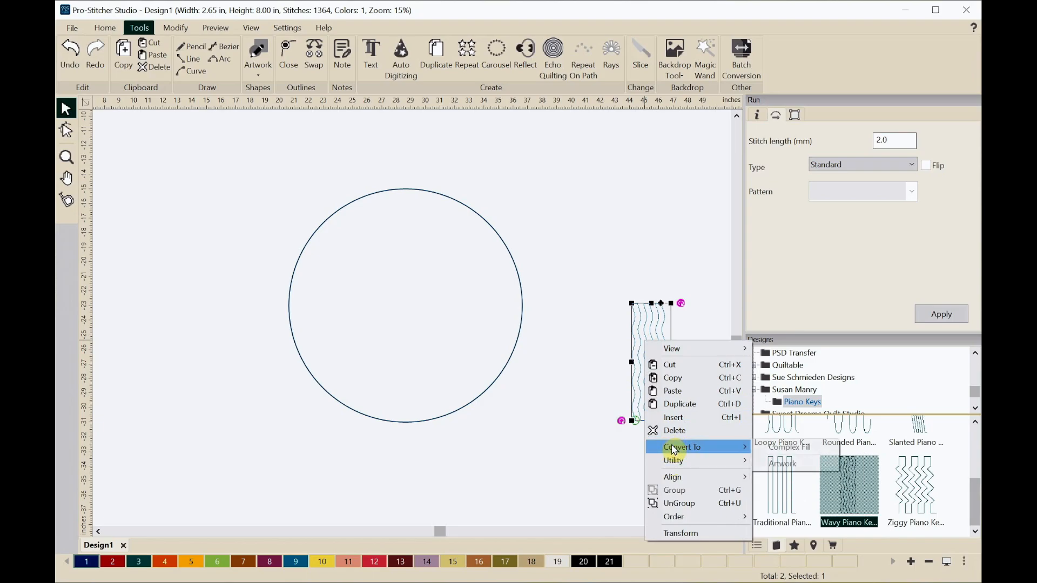
{"action": "left_click", "coordinate": [777, 464]}
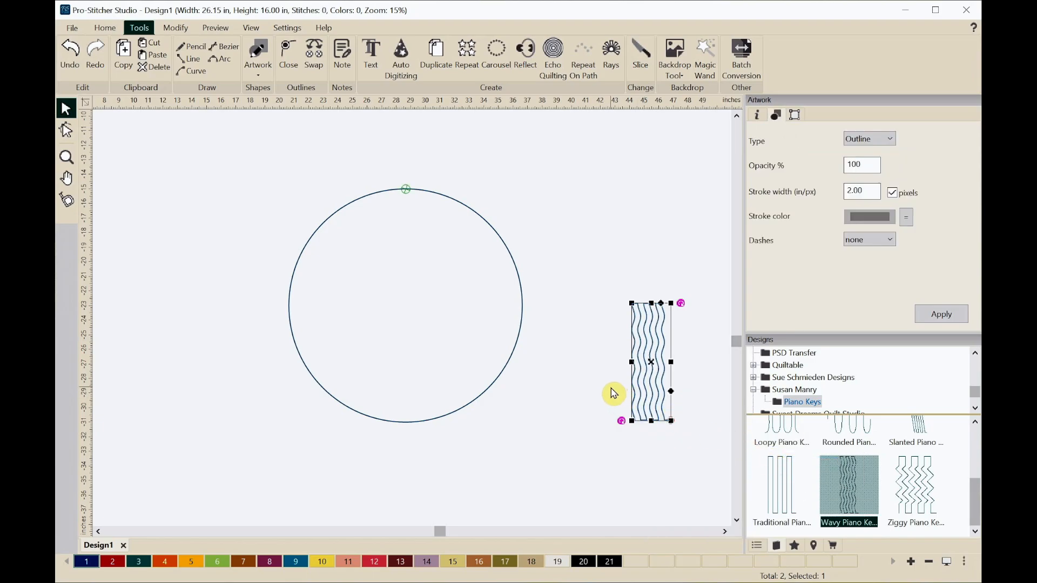
{"action": "left_click", "coordinate": [243, 189]}
{"action": "mouse_move", "coordinate": [249, 171]}
{"action": "left_mouse_down"}
{"action": "mouse_move", "coordinate": [270, 213]}
{"action": "mouse_move", "coordinate": [685, 468]}
{"action": "left_mouse_up"}
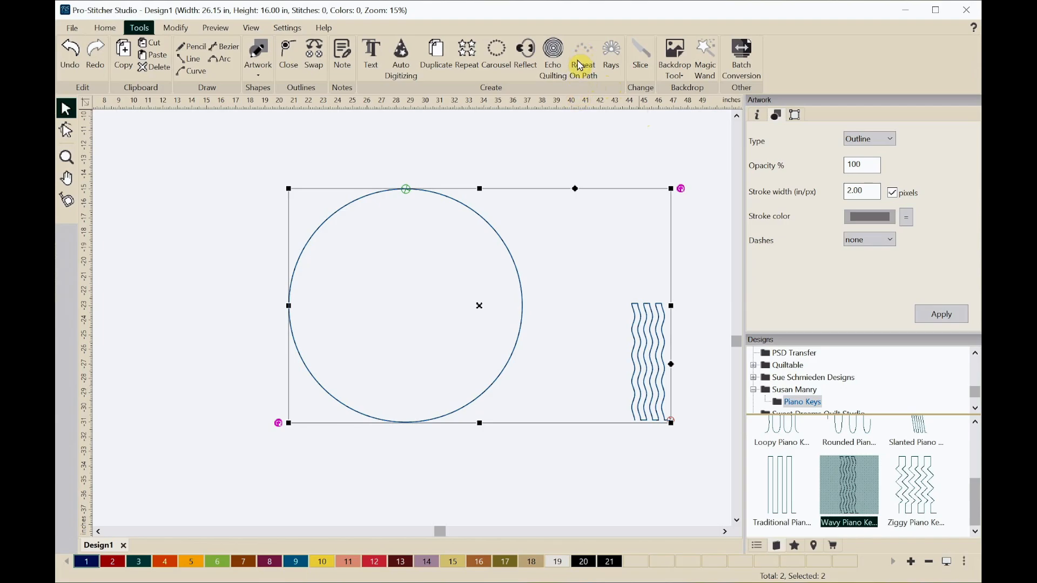
{"action": "left_click", "coordinate": [560, 148]}
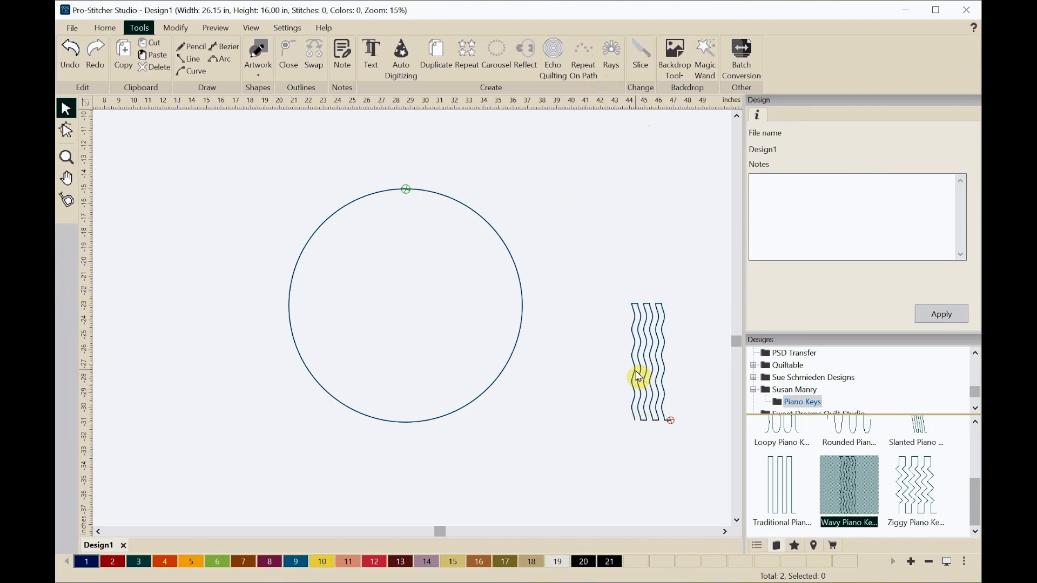
- Send the wavy piano keys group to the back so it comes before the circle in the sequence
{"action": "left_click", "coordinate": [759, 547]}
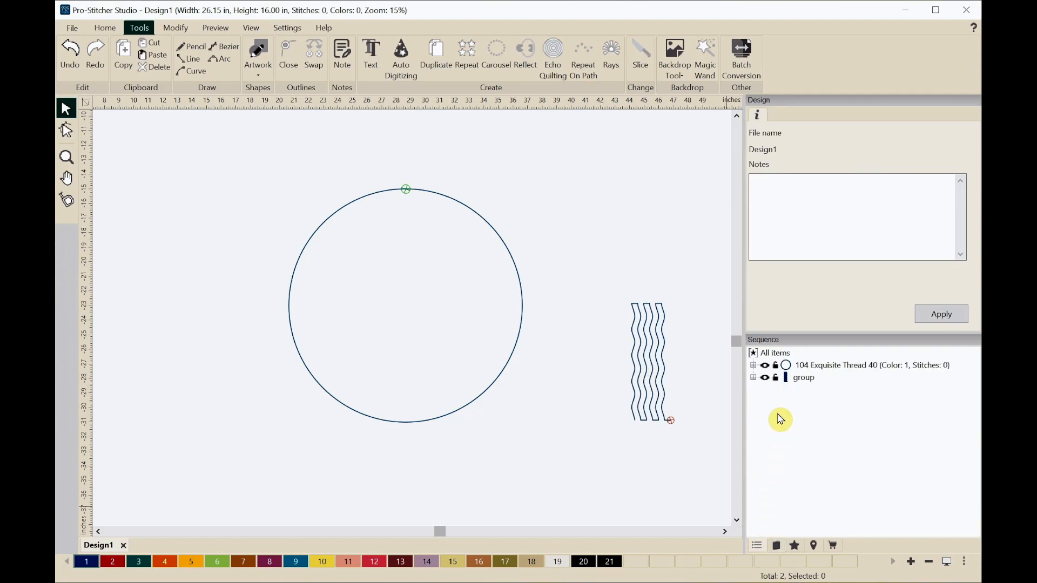
{"action": "mouse_move", "coordinate": [787, 370]}
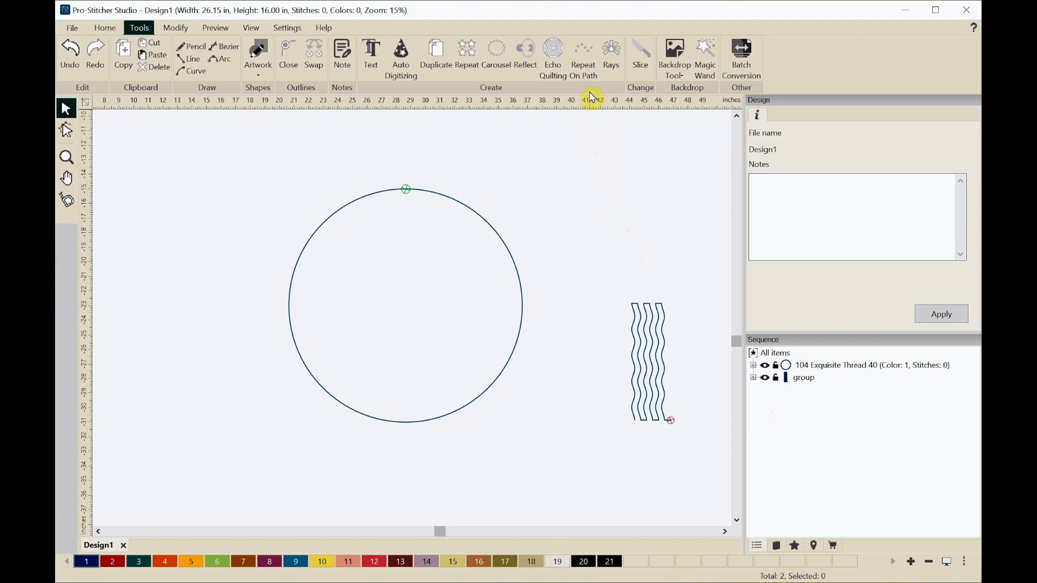
{"action": "left_click", "coordinate": [805, 379]}
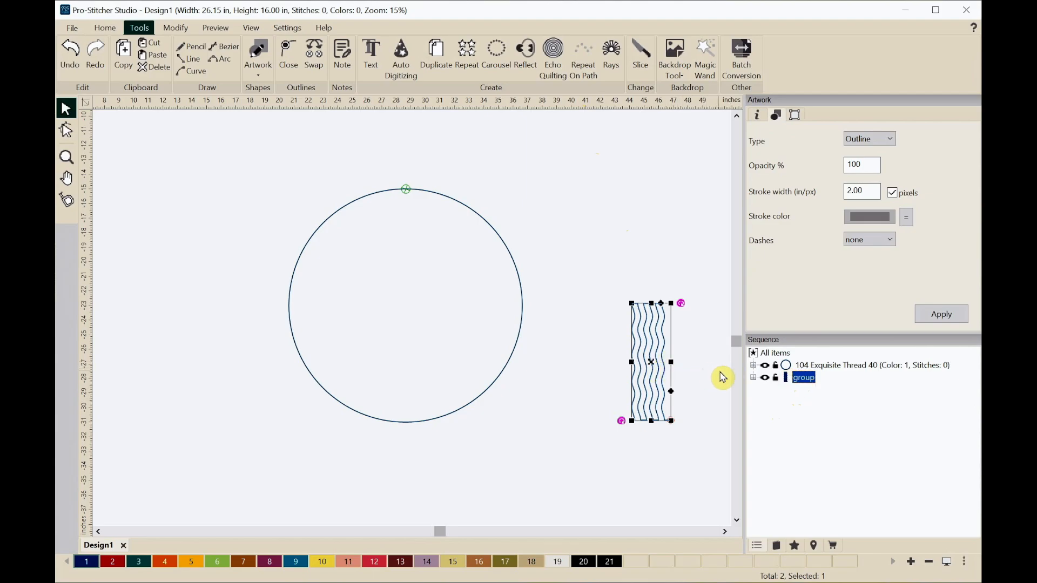
{"action": "mouse_move", "coordinate": [795, 386]}
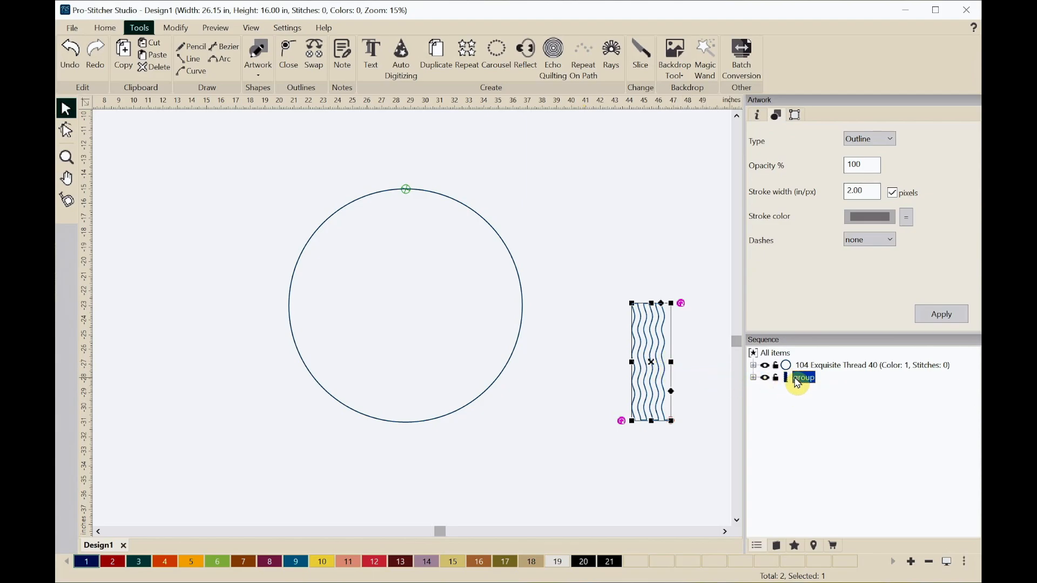
{"action": "right_click", "coordinate": [797, 383]}
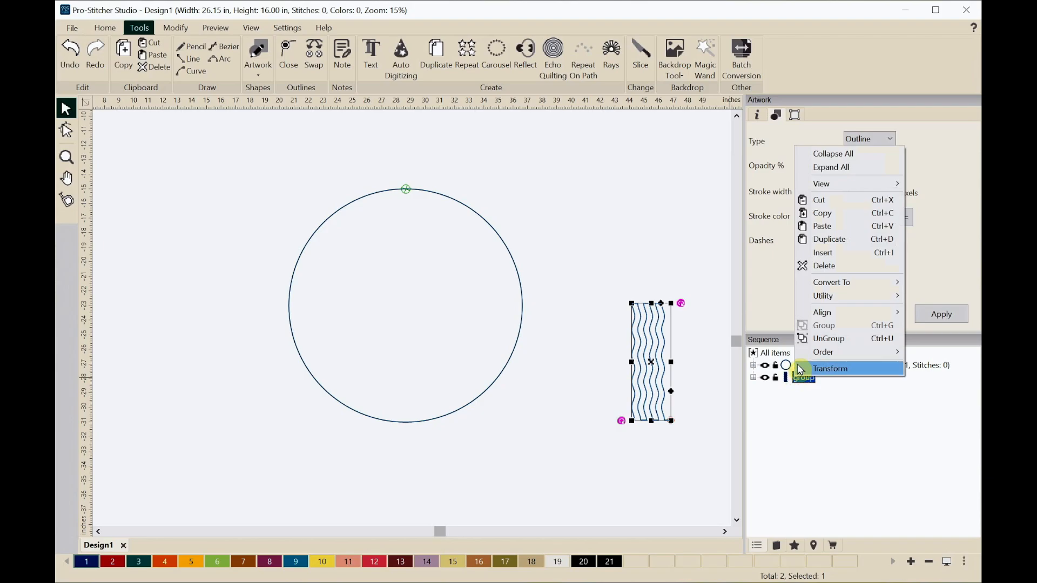
{"action": "mouse_move", "coordinate": [813, 360]}
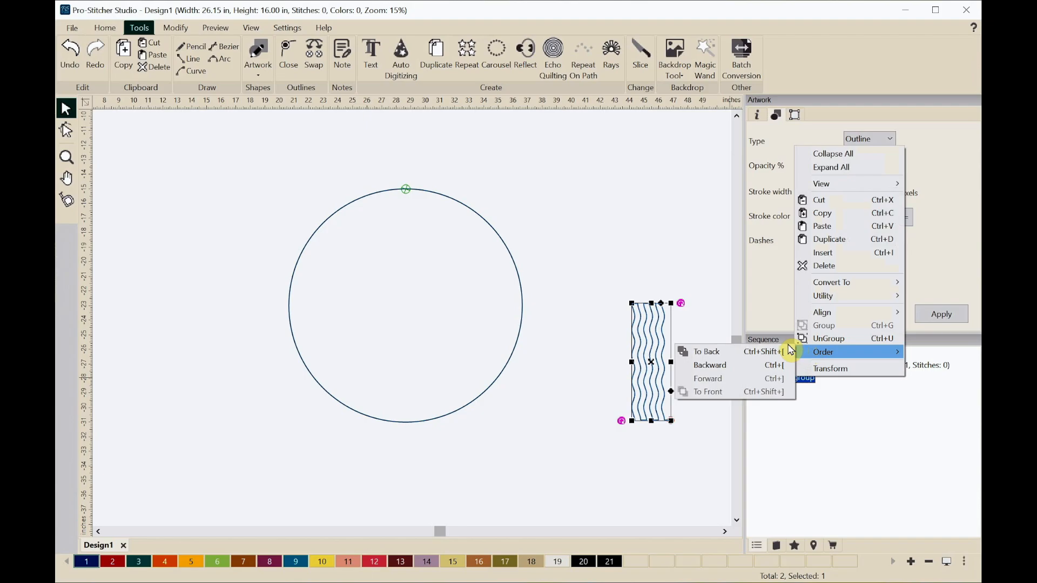
{"action": "left_click", "coordinate": [733, 357]}
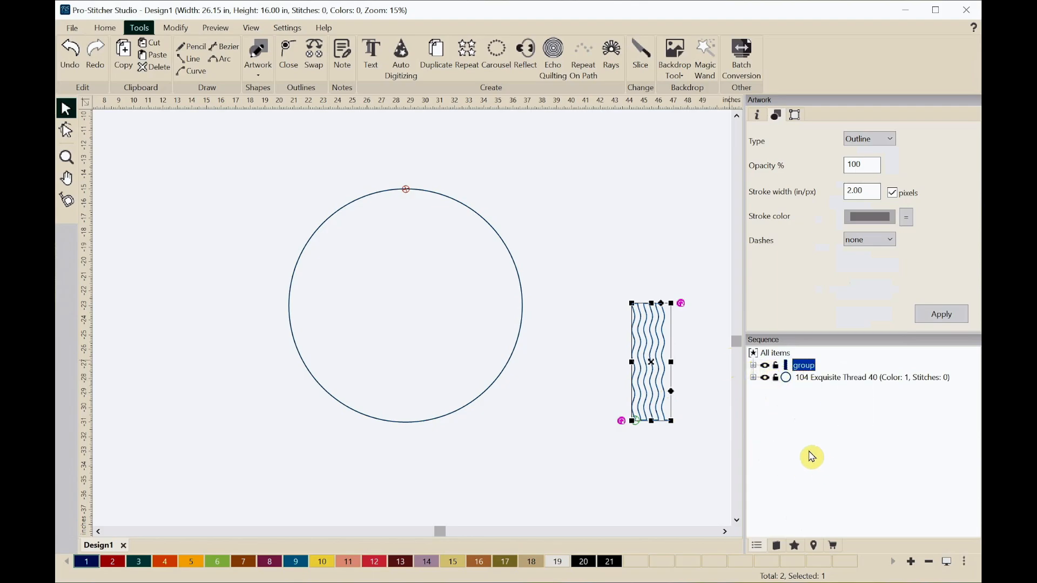
{"action": "right_click", "coordinate": [795, 367]}
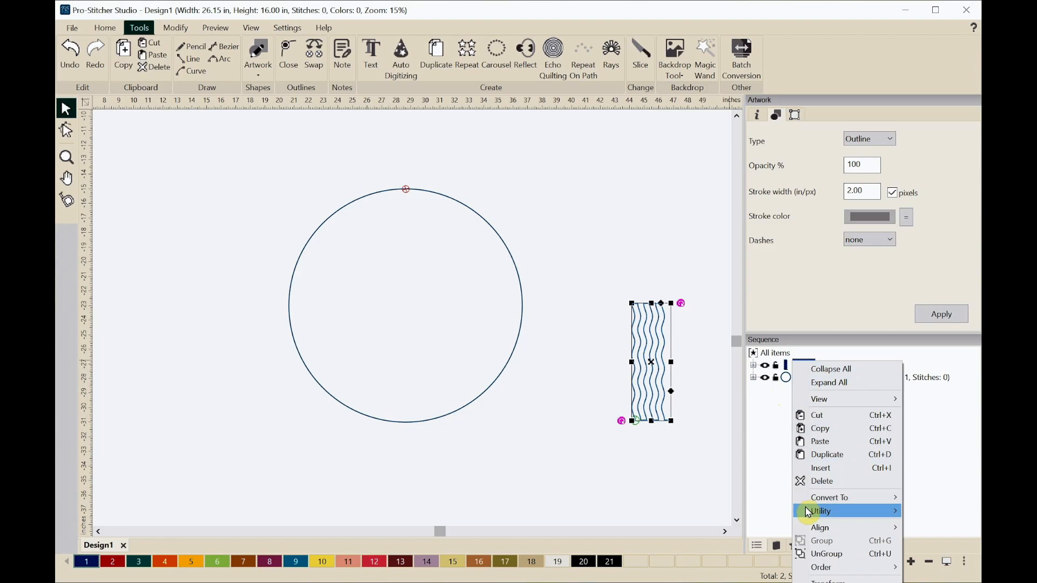
{"action": "mouse_move", "coordinate": [809, 511]}
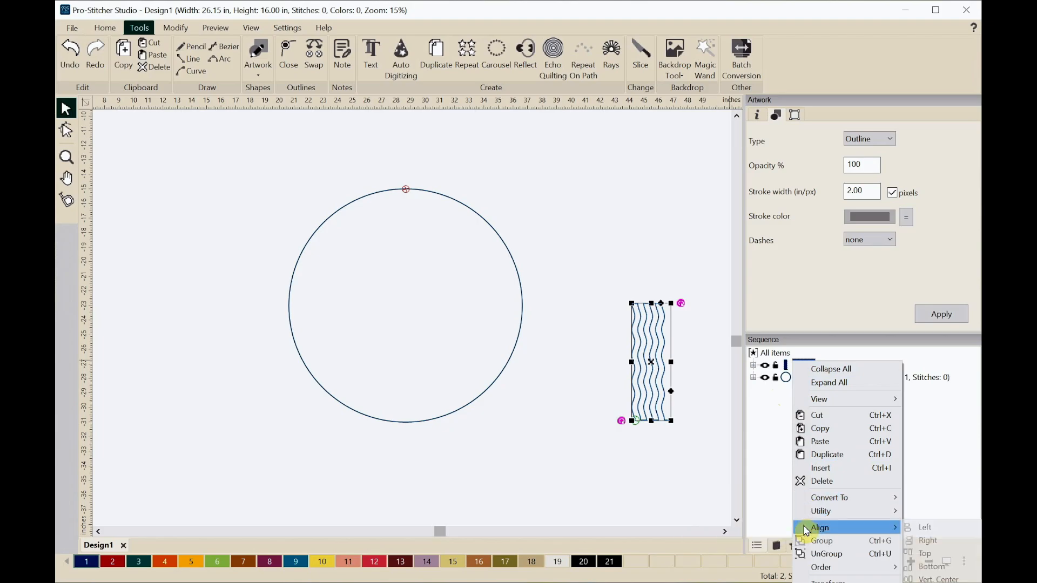
{"action": "mouse_move", "coordinate": [803, 568]}
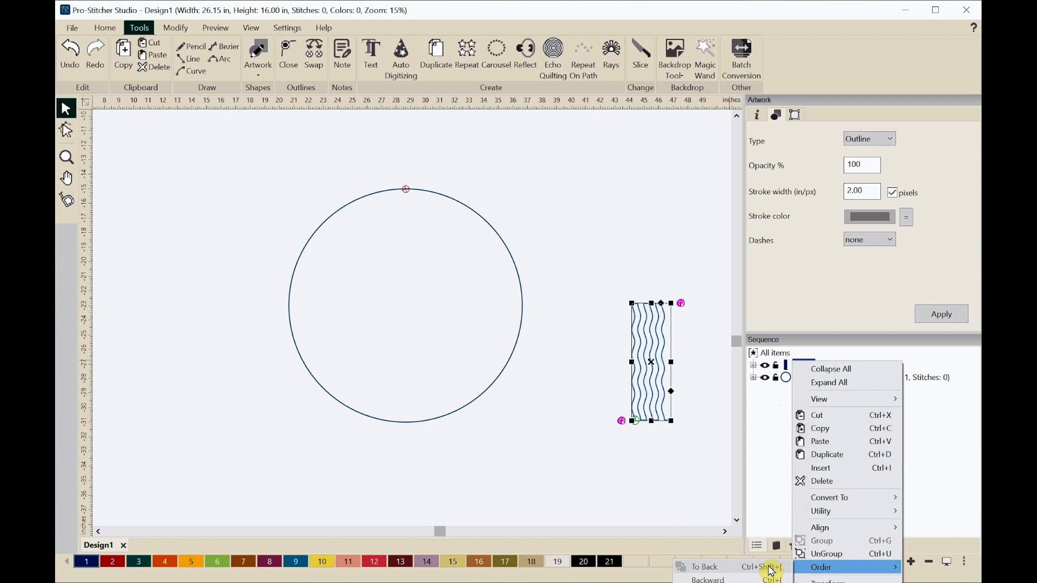
{"action": "left_click", "coordinate": [763, 516]}
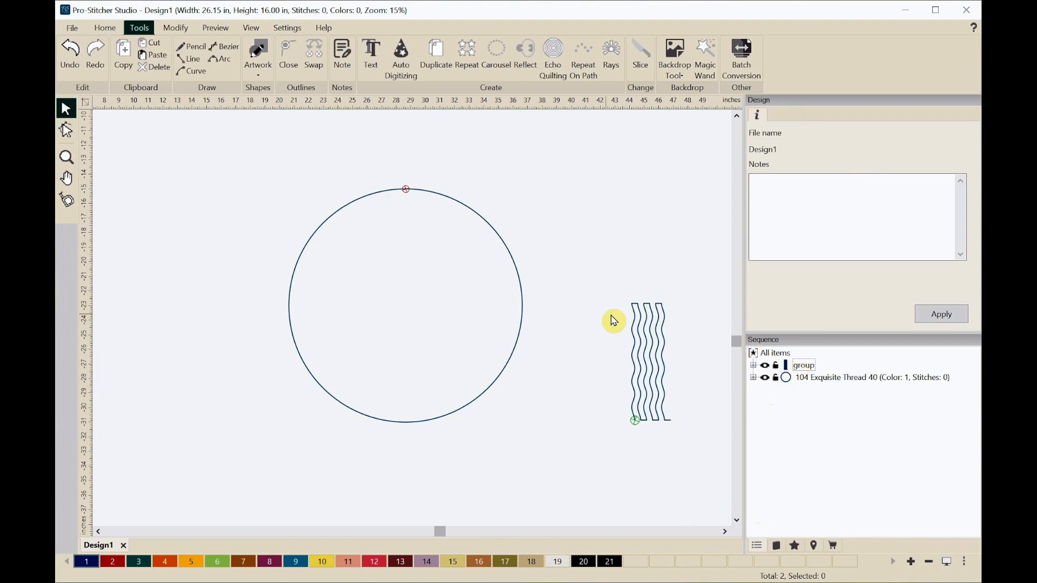
- Repeat the wavy piano keys around the circle with Repeat On Path at a 2.45 in division length, and deselect the result
{"action": "mouse_move", "coordinate": [214, 145]}
{"action": "left_mouse_down"}
{"action": "mouse_move", "coordinate": [447, 264]}
{"action": "mouse_move", "coordinate": [646, 428]}
{"action": "mouse_move", "coordinate": [702, 523]}
{"action": "mouse_move", "coordinate": [712, 520]}
{"action": "left_mouse_up"}
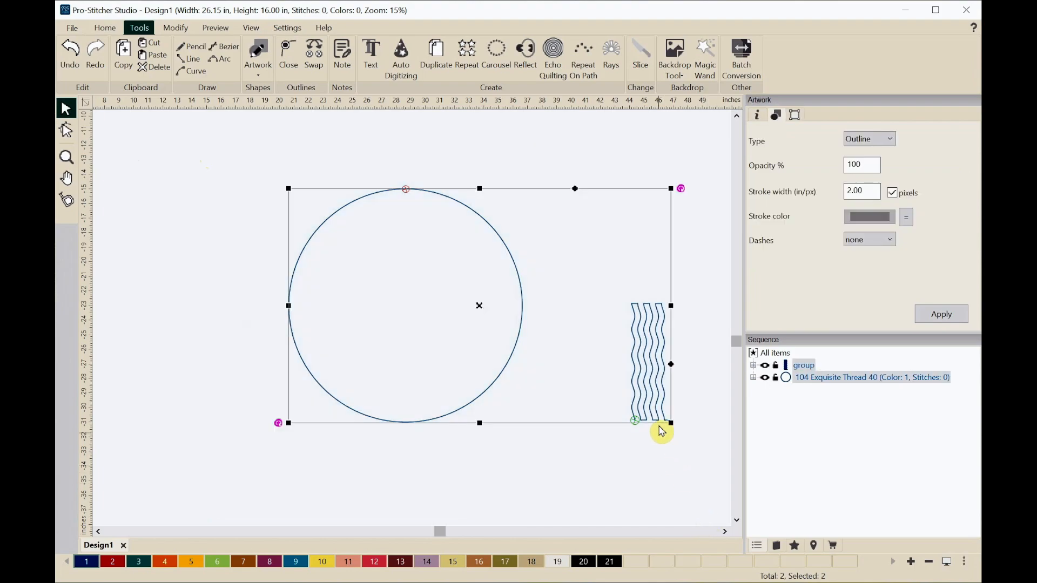
{"action": "left_click", "coordinate": [584, 70]}
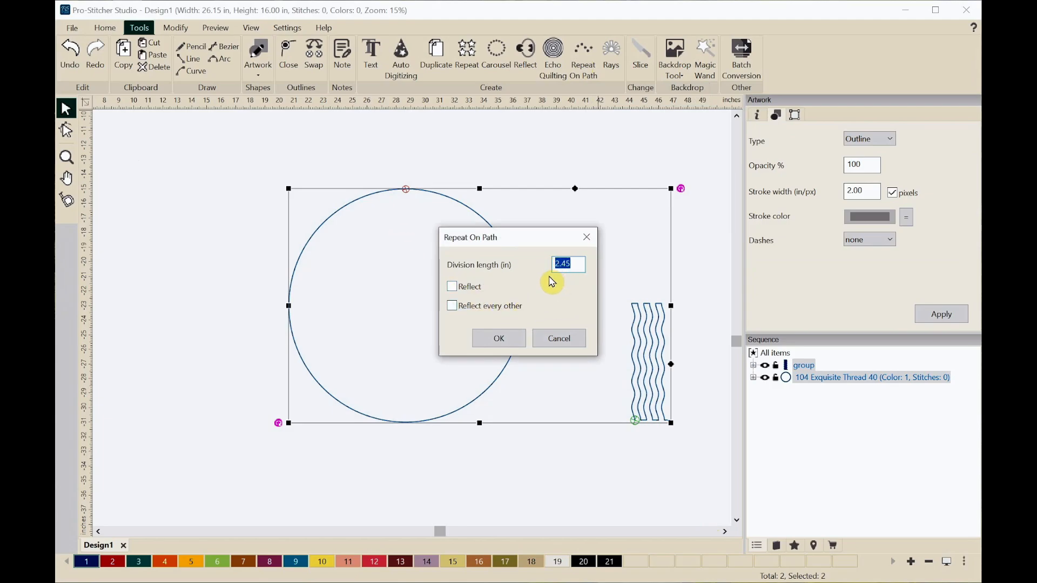
{"action": "left_click", "coordinate": [500, 339]}
{"action": "scroll", "coordinate": [502, 340], "scroll_direction": "down", "scroll_amount": 4}
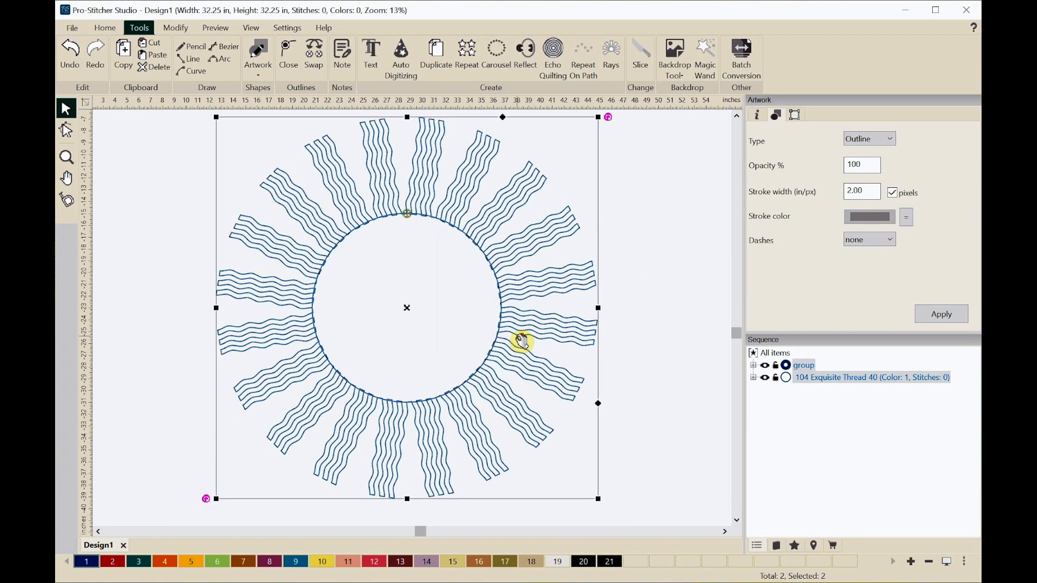
{"action": "left_click", "coordinate": [618, 324]}
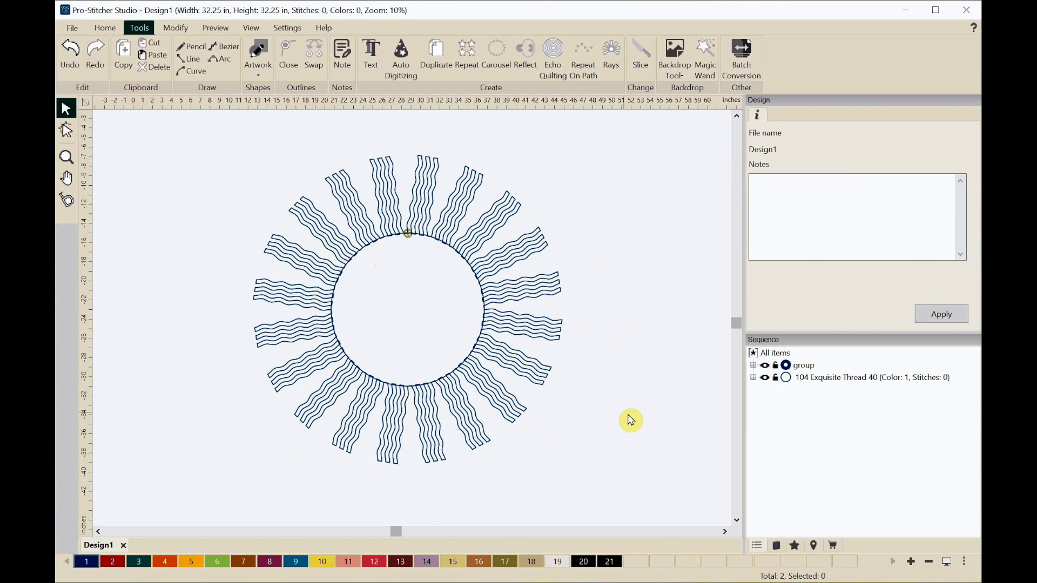
- Delete all items in the sequence, both the wavy piano keys ring and the circle, to clear the canvas
{"action": "mouse_move", "coordinate": [787, 367]}
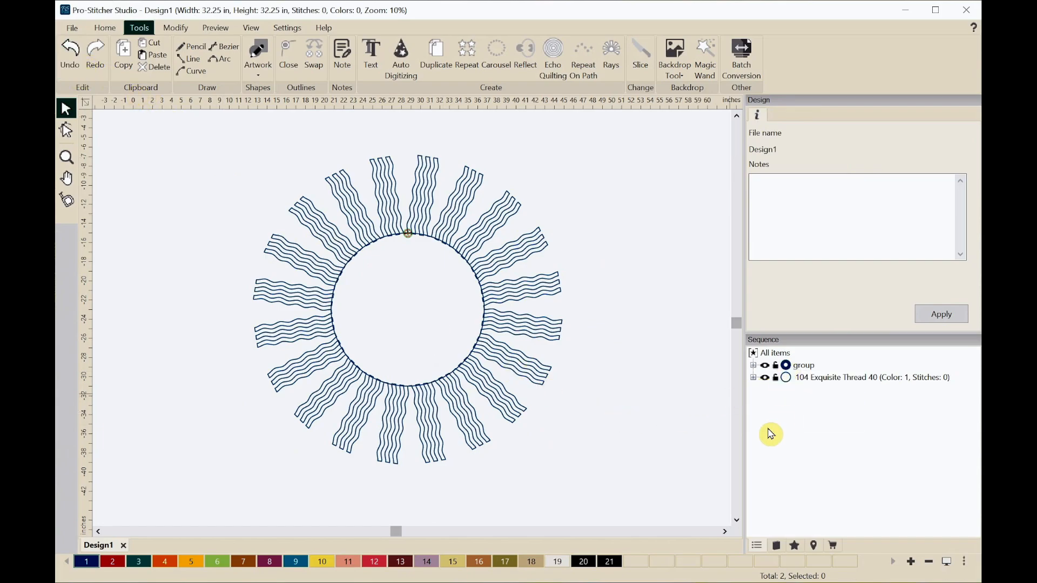
{"action": "left_click", "coordinate": [787, 366]}
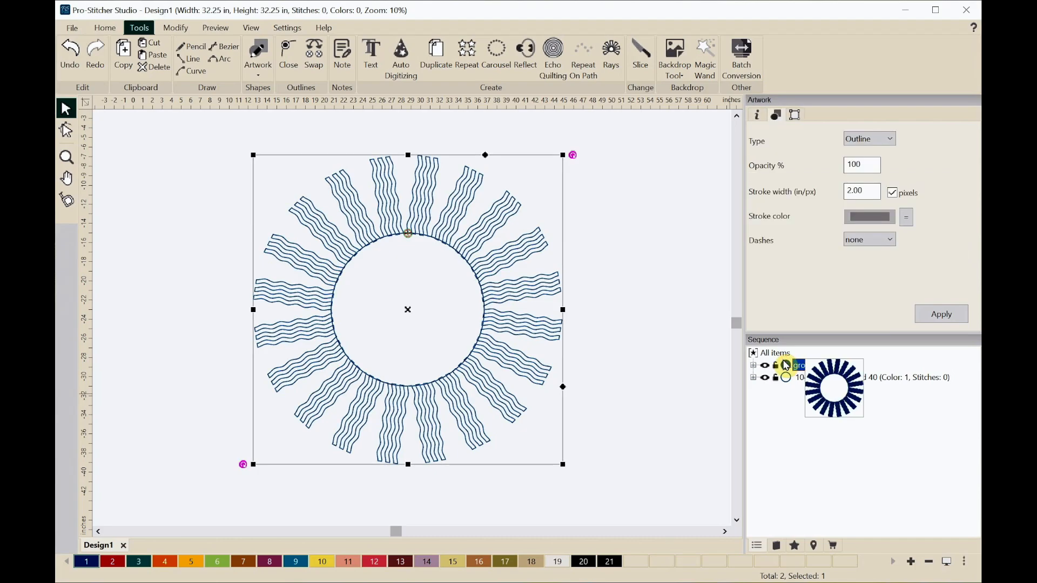
{"action": "right_click", "coordinate": [776, 359]}
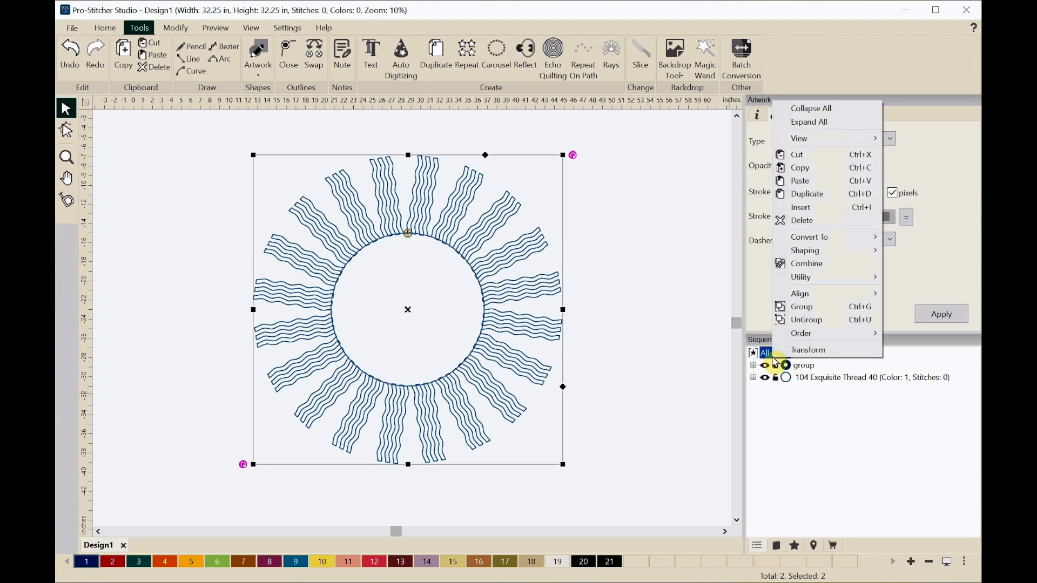
{"action": "left_click", "coordinate": [799, 221]}
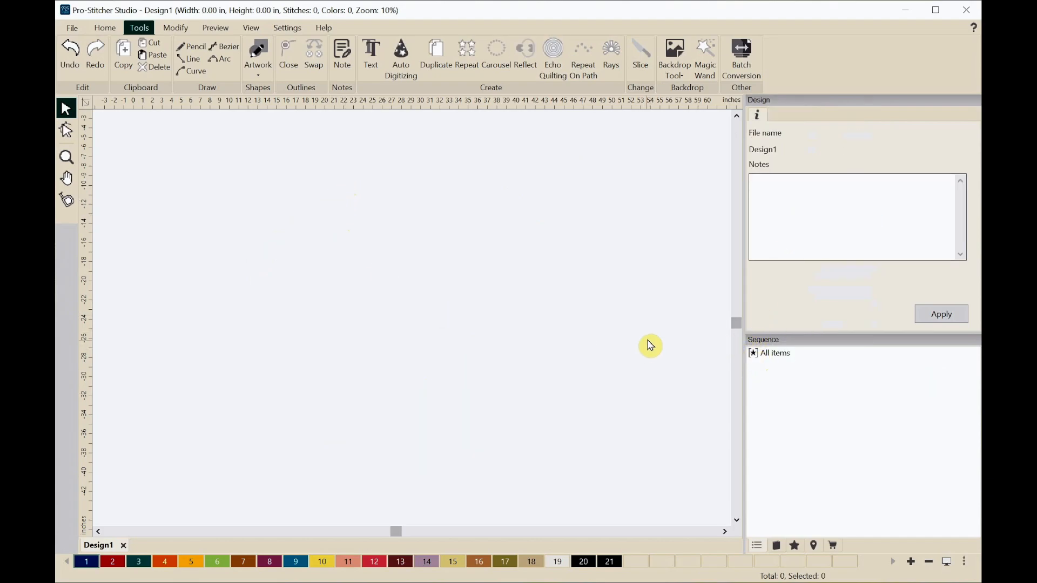
- Insert the Ziggy Piano Keys design onto the empty canvas and convert it to artwork
{"action": "left_click", "coordinate": [776, 547]}
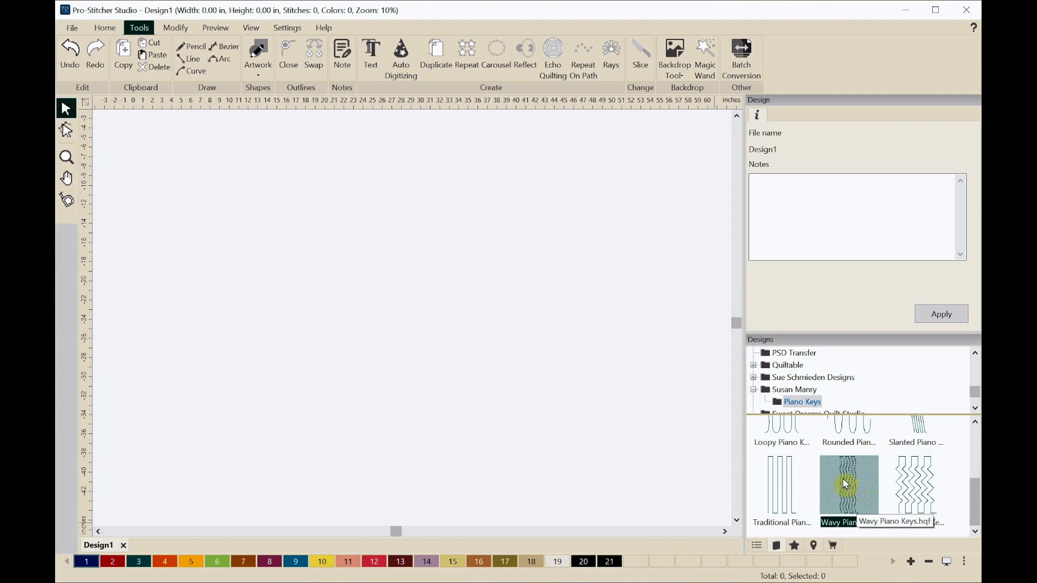
{"action": "left_click", "coordinate": [914, 489]}
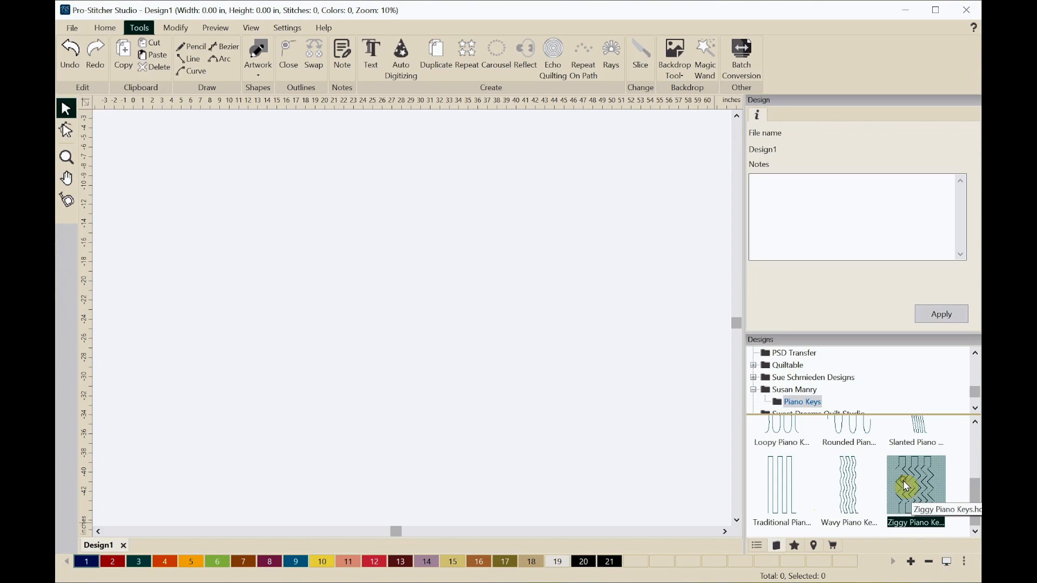
{"action": "left_click_drag", "start_coordinate": [895, 476], "coordinate": [384, 327]}
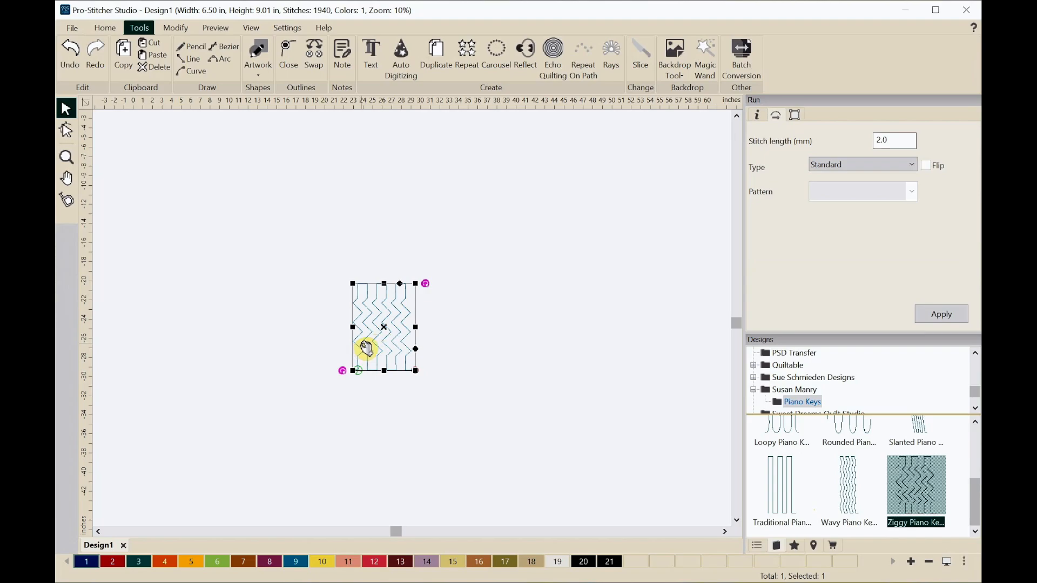
{"action": "right_click", "coordinate": [373, 312]}
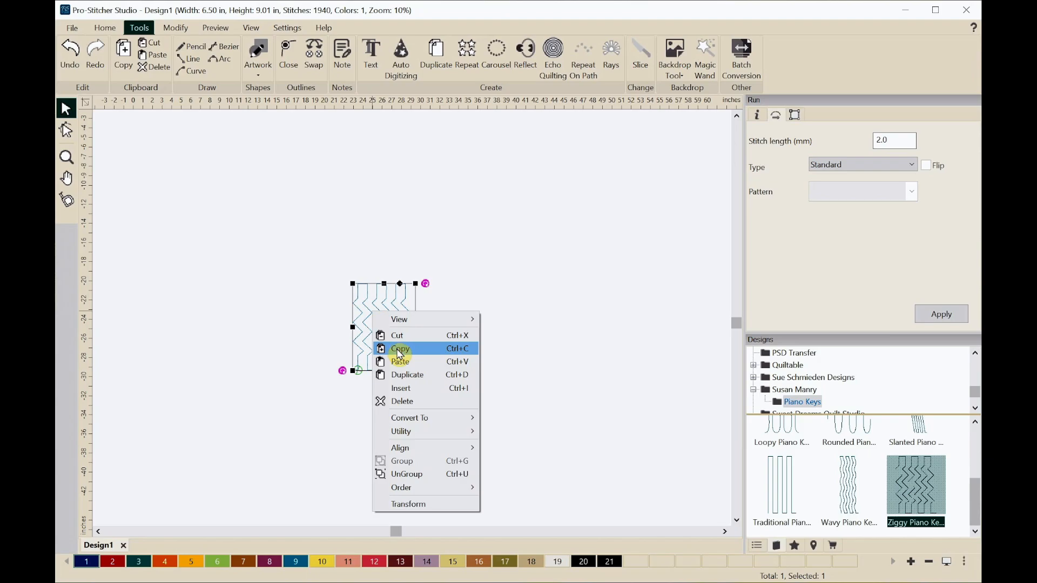
{"action": "mouse_move", "coordinate": [432, 421]}
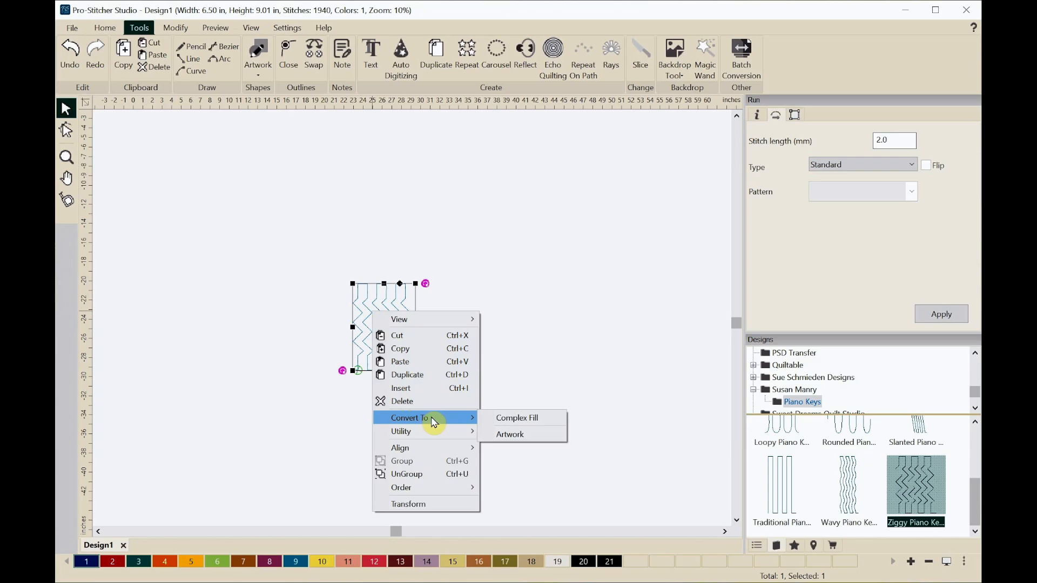
{"action": "left_click", "coordinate": [507, 434]}
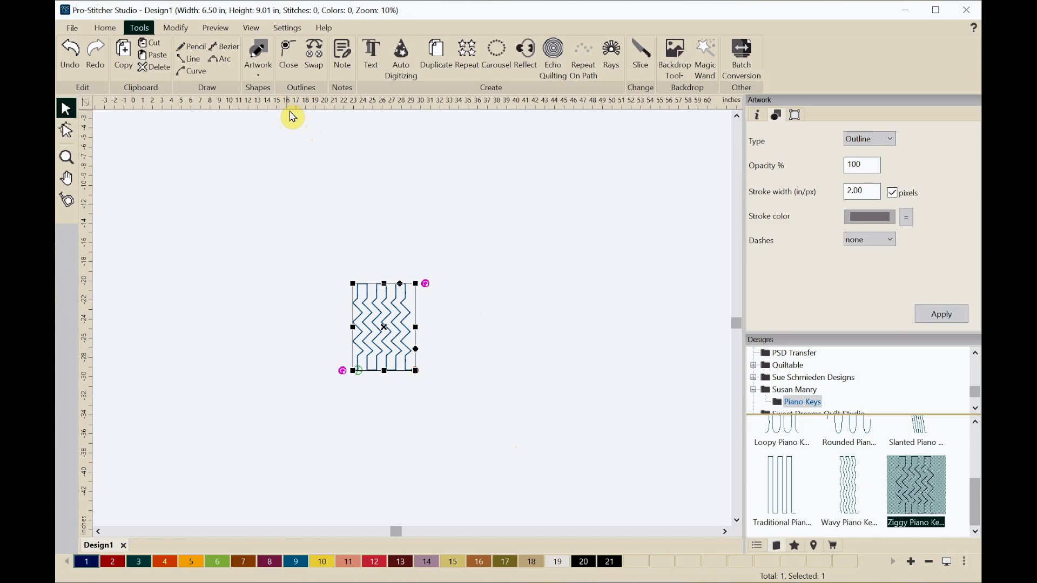
- Draw a circle outline about 29 in across around the Ziggy Piano Keys design
{"action": "left_click", "coordinate": [259, 69]}
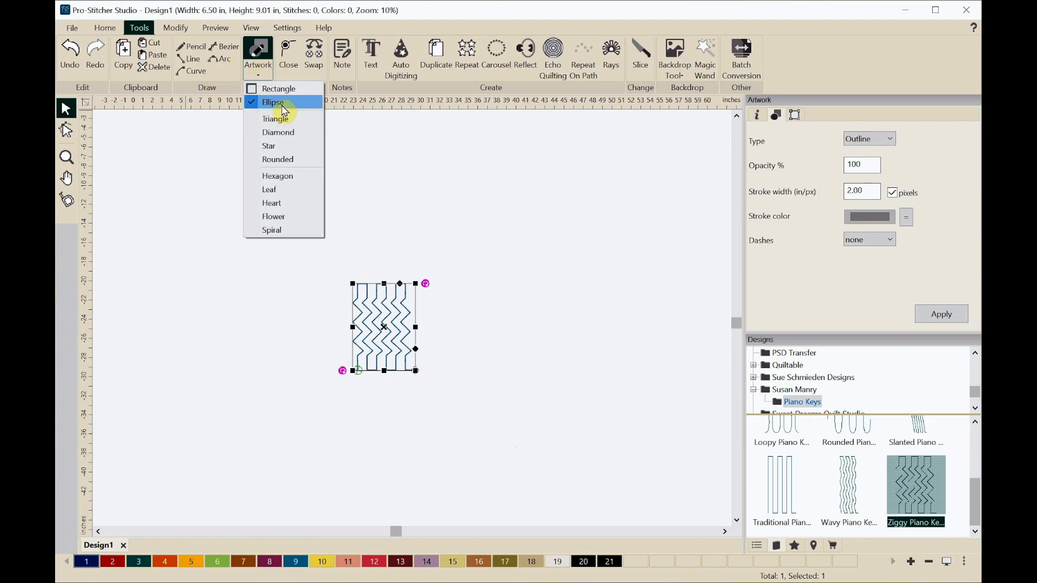
{"action": "left_click", "coordinate": [282, 104]}
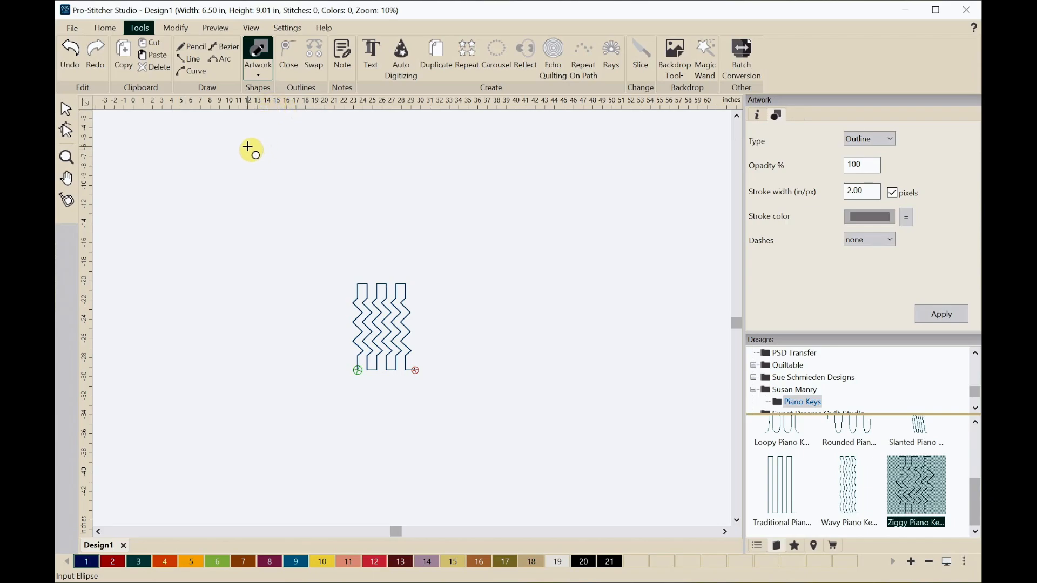
{"action": "left_click_drag", "start_coordinate": [233, 160], "coordinate": [510, 440]}
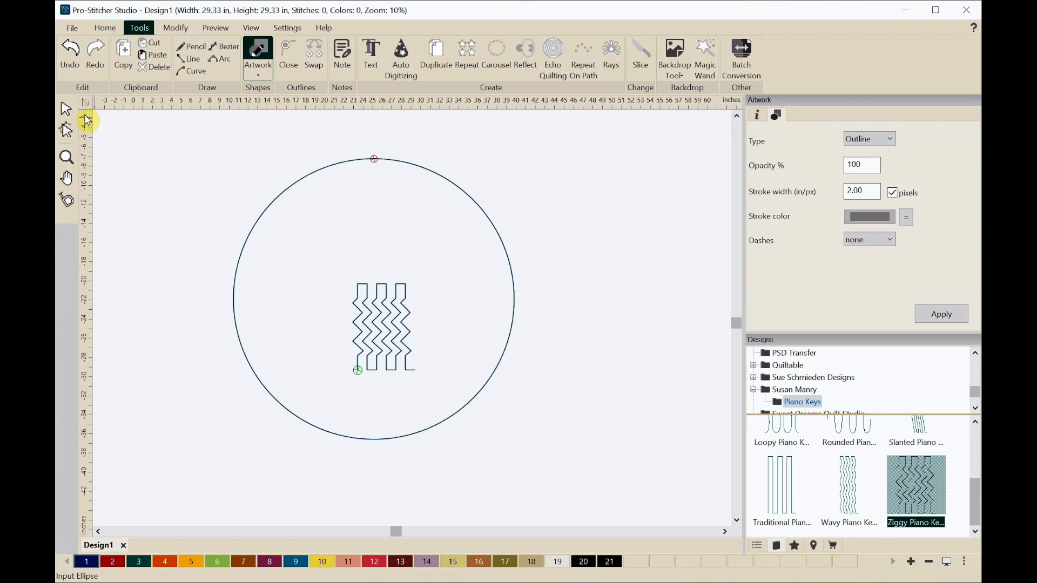
{"action": "left_click", "coordinate": [66, 108]}
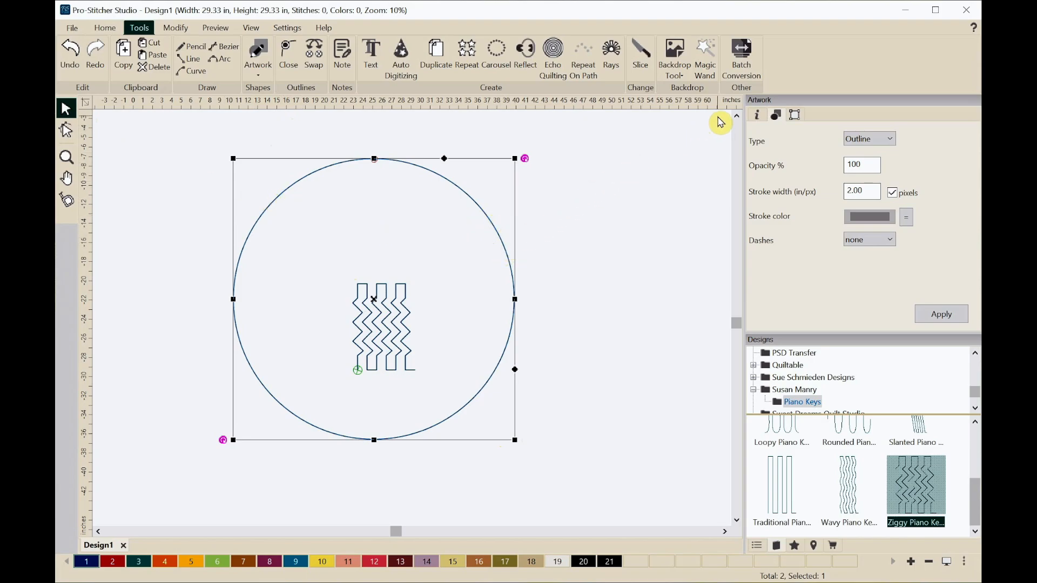
- Resize the circle to 15 in wide with its aspect ratio maintained
{"action": "left_click", "coordinate": [795, 116]}
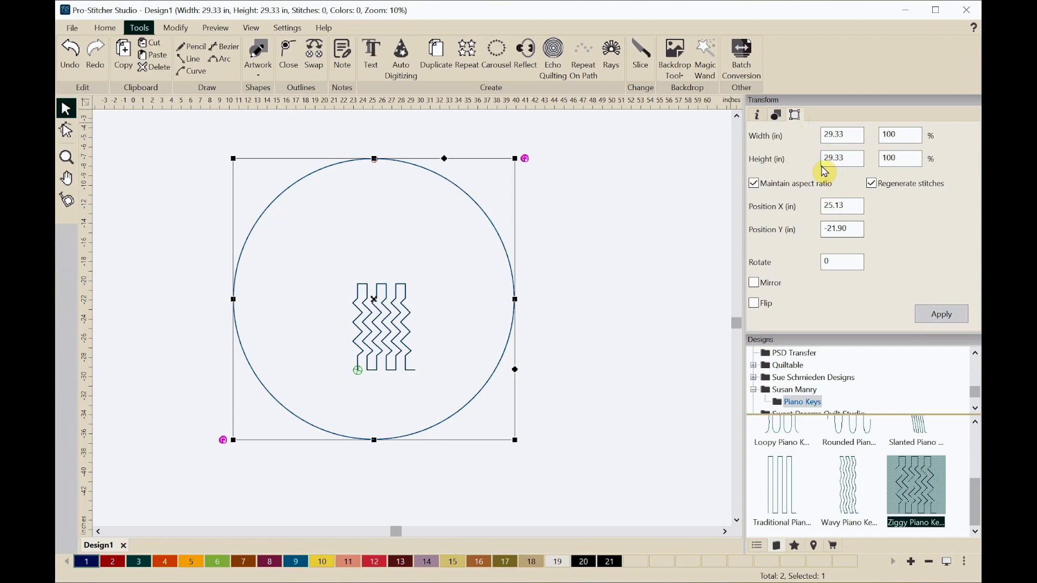
{"action": "left_click_drag", "start_coordinate": [850, 138], "coordinate": [820, 130]}
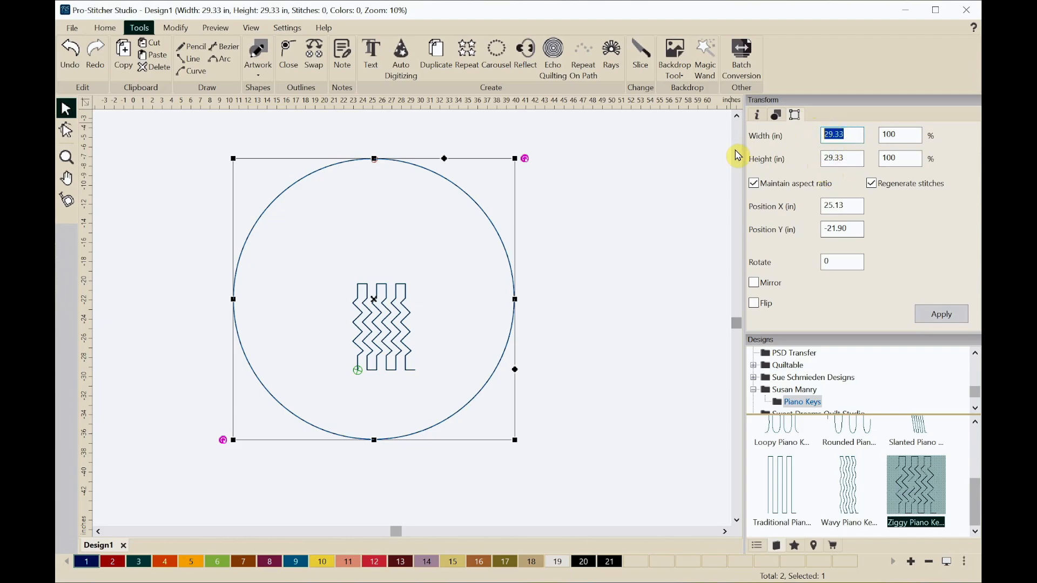
{"action": "type", "text": "15"}
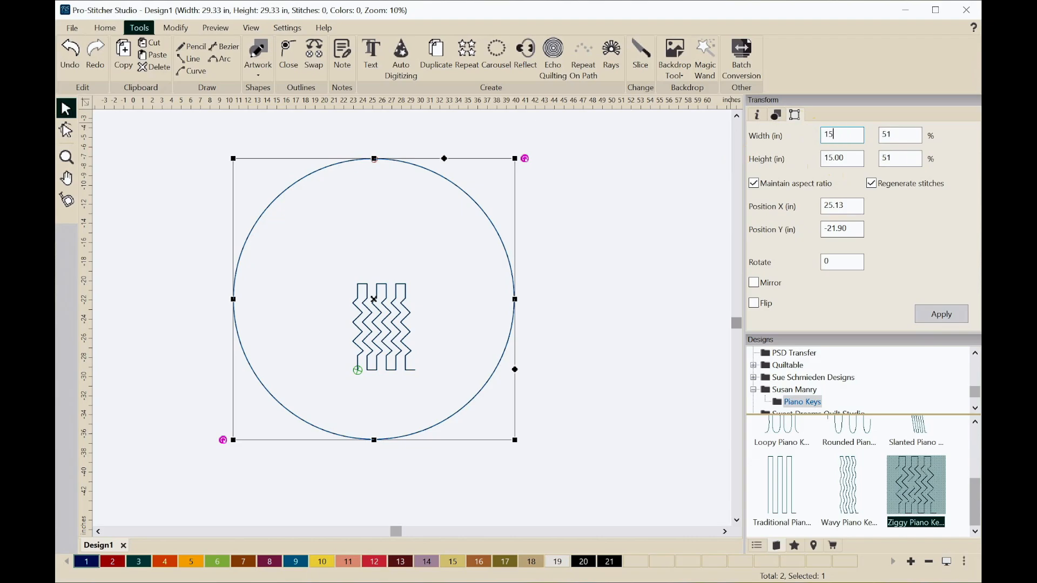
{"action": "left_click", "coordinate": [940, 318]}
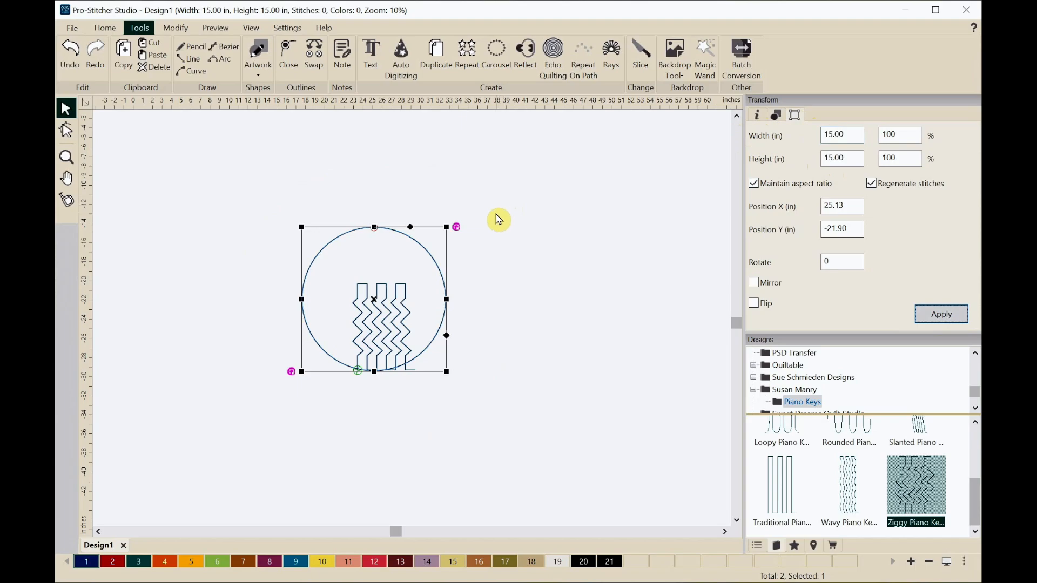
- Repeat the Ziggy Piano Keys around the circle with Repeat On Path at a 5 in division length
{"action": "left_click", "coordinate": [271, 185]}
{"action": "left_click_drag", "start_coordinate": [238, 178], "coordinate": [493, 440]}
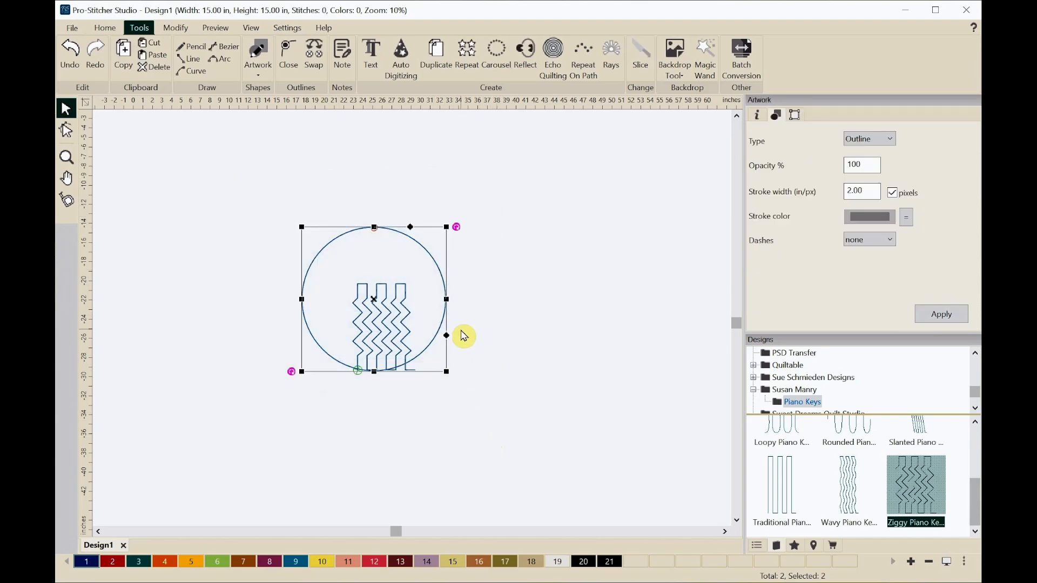
{"action": "left_click", "coordinate": [592, 65]}
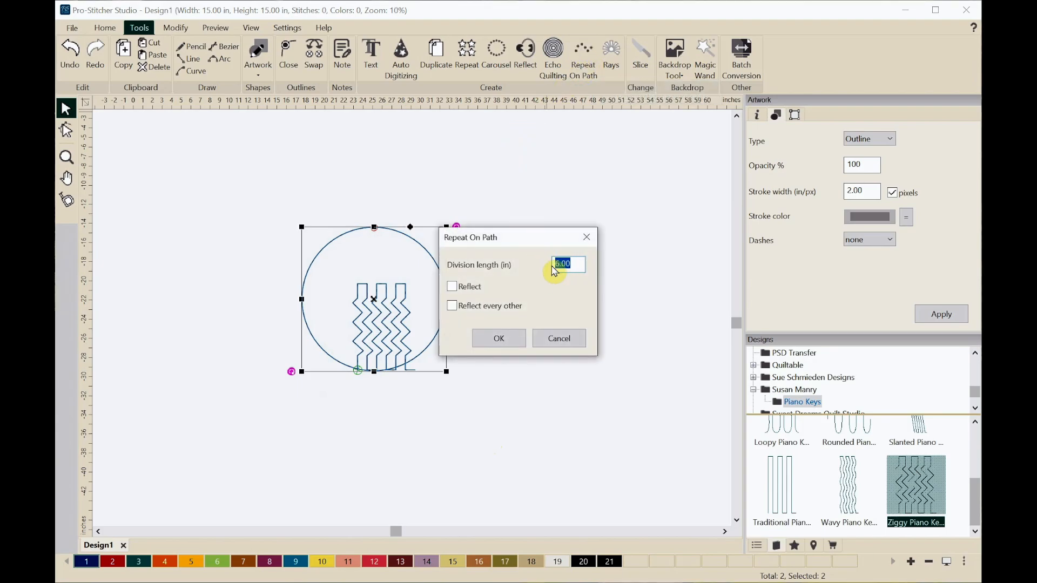
{"action": "type", "text": "5"}
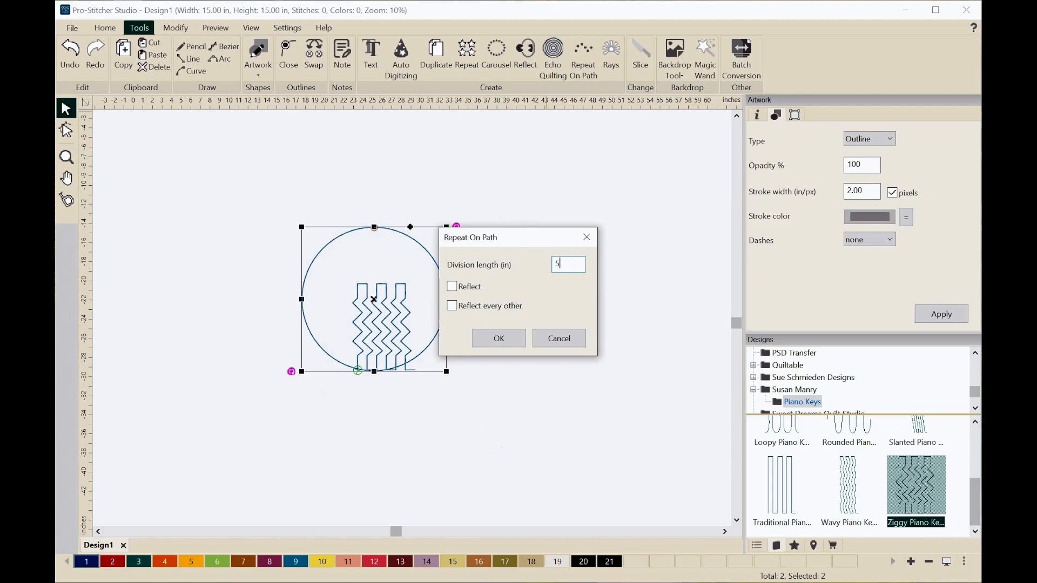
{"action": "key", "text": "Return"}
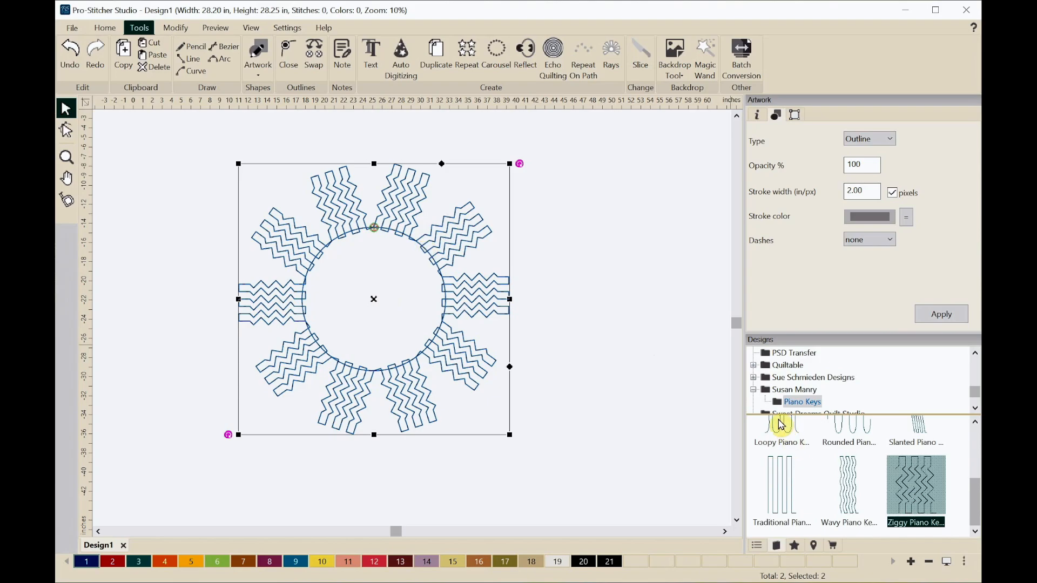
- Insert the Rays 5 design from the 1-PS Designs Blocks folder inside the circle and enlarge it to about 13.4 in
{"action": "scroll", "coordinate": [773, 399], "scroll_direction": "up", "scroll_amount": 5}
{"action": "scroll", "coordinate": [771, 397], "scroll_direction": "up", "scroll_amount": 5}
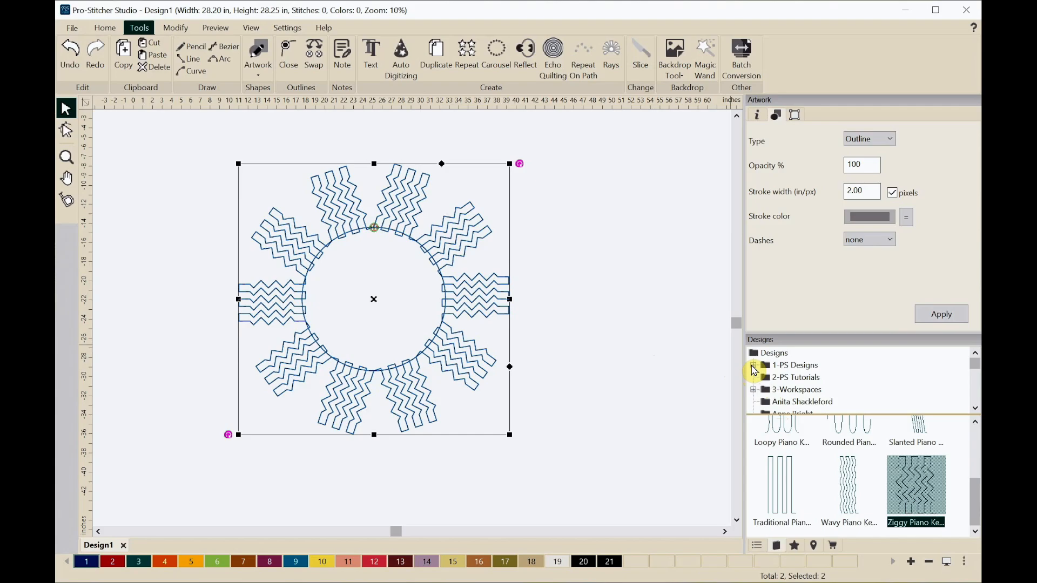
{"action": "left_click", "coordinate": [753, 367]}
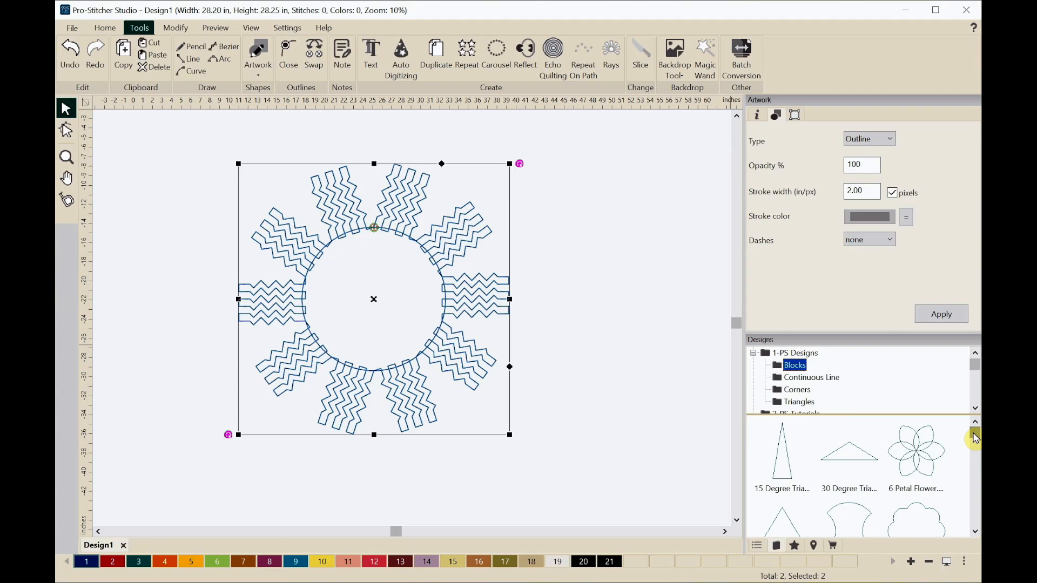
{"action": "left_click_drag", "start_coordinate": [975, 437], "coordinate": [972, 485]}
{"action": "scroll", "coordinate": [871, 491], "scroll_direction": "down", "scroll_amount": 3}
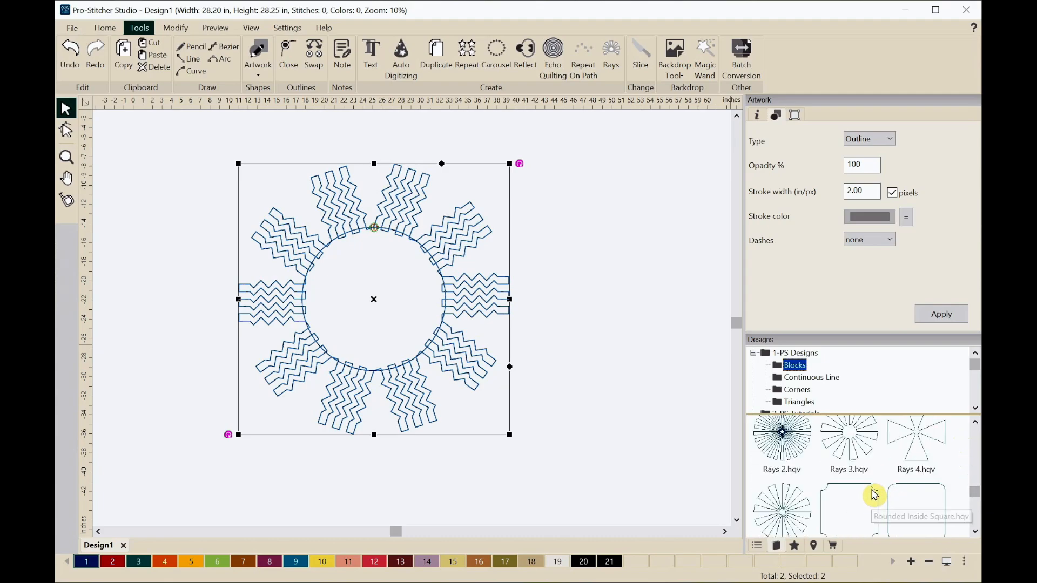
{"action": "double_click", "coordinate": [782, 477]}
{"action": "left_click_drag", "start_coordinate": [781, 477], "coordinate": [379, 306]}
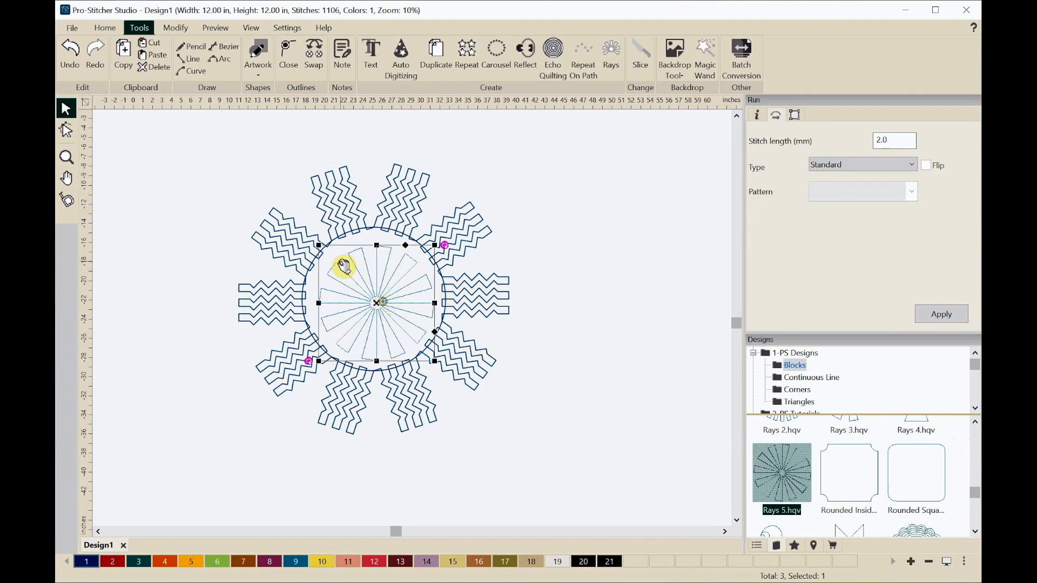
{"action": "left_click_drag", "start_coordinate": [316, 248], "coordinate": [305, 233]}
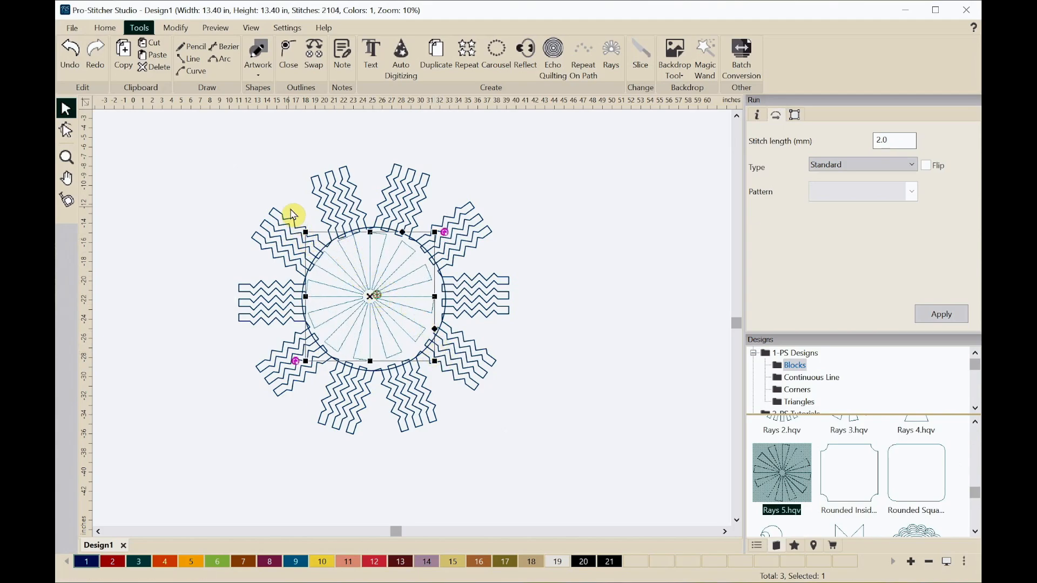
- Center-align the piano keys ring, the circle and the Rays 5 design with one another, and deselect them
{"action": "left_click", "coordinate": [220, 174]}
{"action": "left_click_drag", "start_coordinate": [192, 151], "coordinate": [624, 472]}
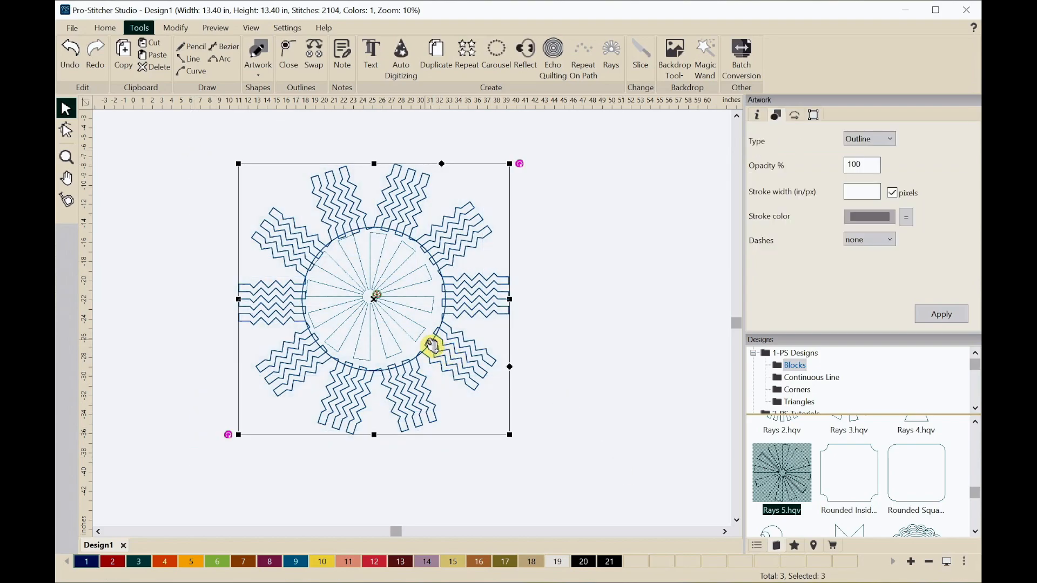
{"action": "right_click", "coordinate": [411, 324]}
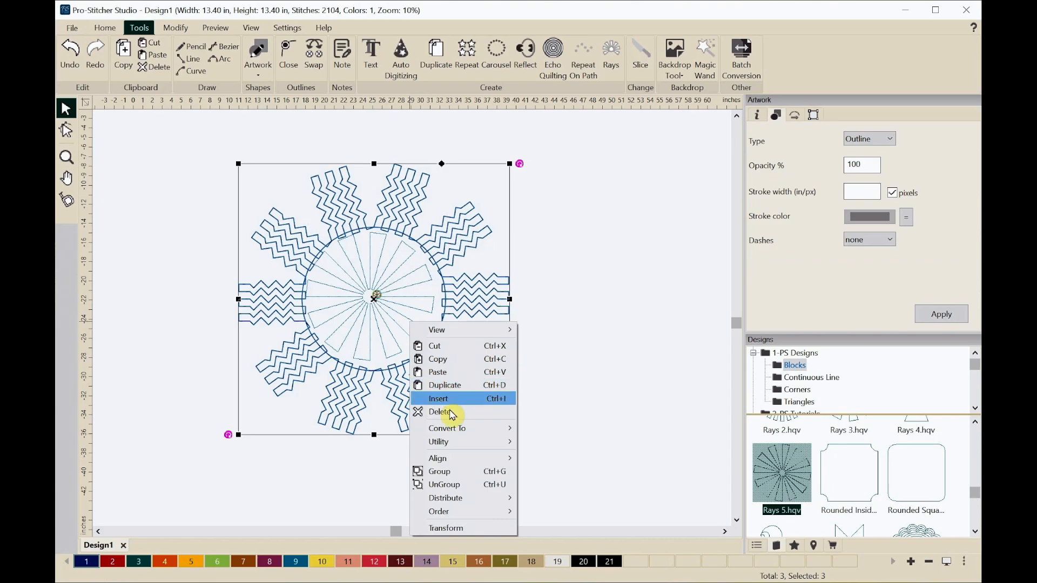
{"action": "mouse_move", "coordinate": [450, 459]}
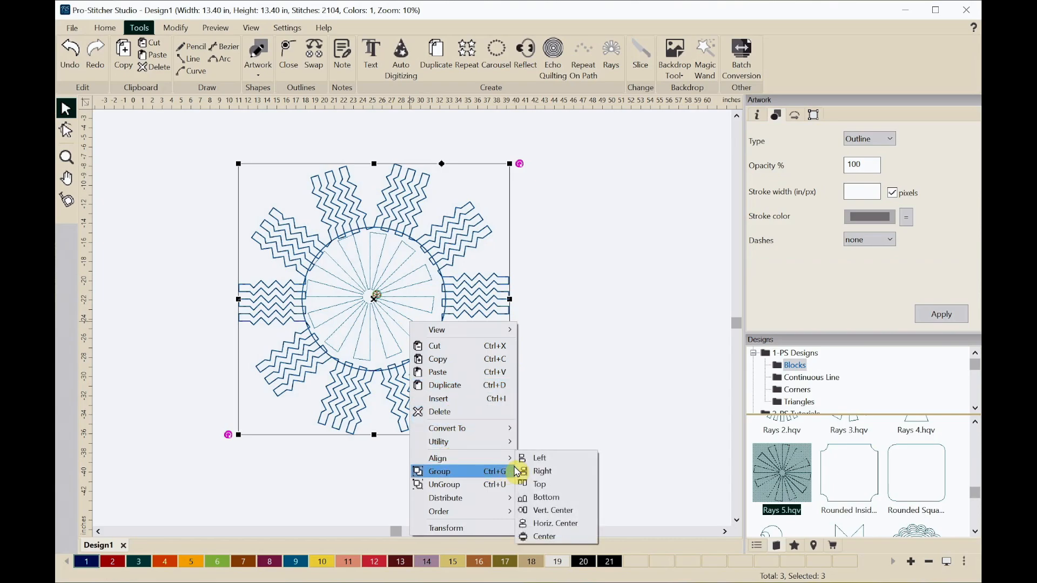
{"action": "left_click", "coordinate": [545, 537]}
{"action": "left_click", "coordinate": [581, 434]}
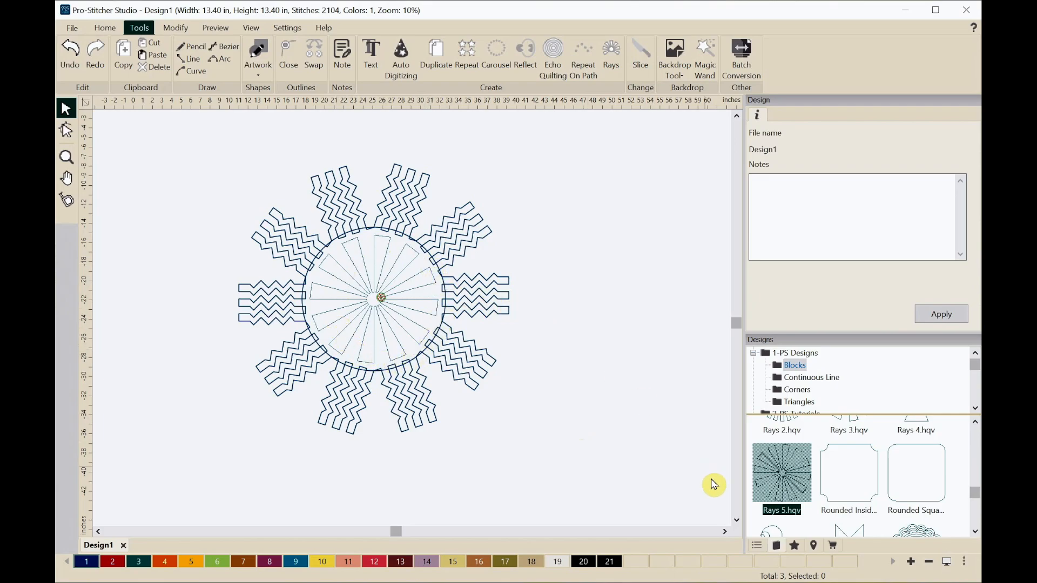
- Delete the circle from the sequence, keeping the piano keys ring and the Rays 5 design
{"action": "left_click", "coordinate": [756, 546]}
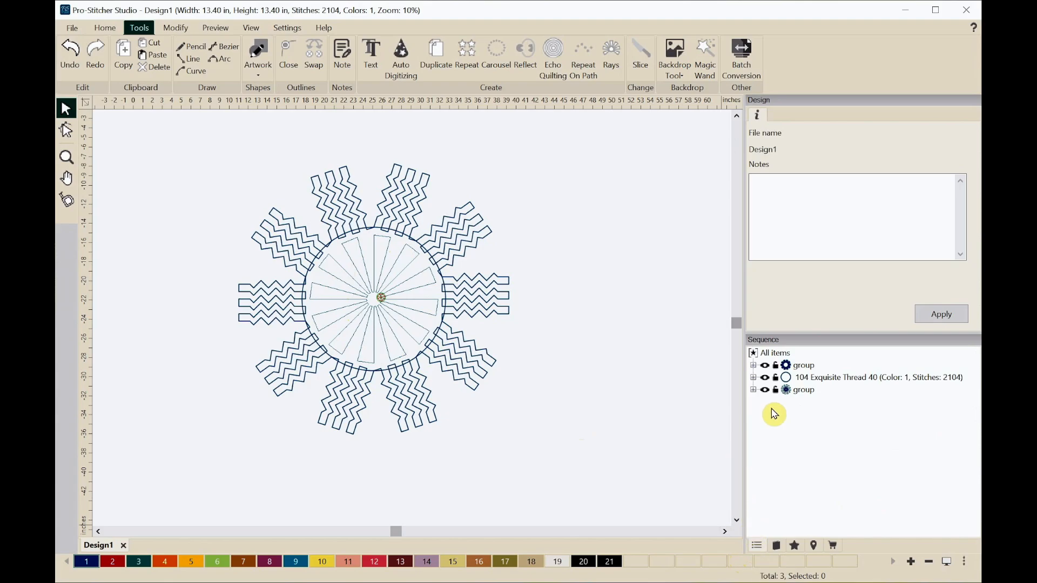
{"action": "left_click", "coordinate": [788, 380]}
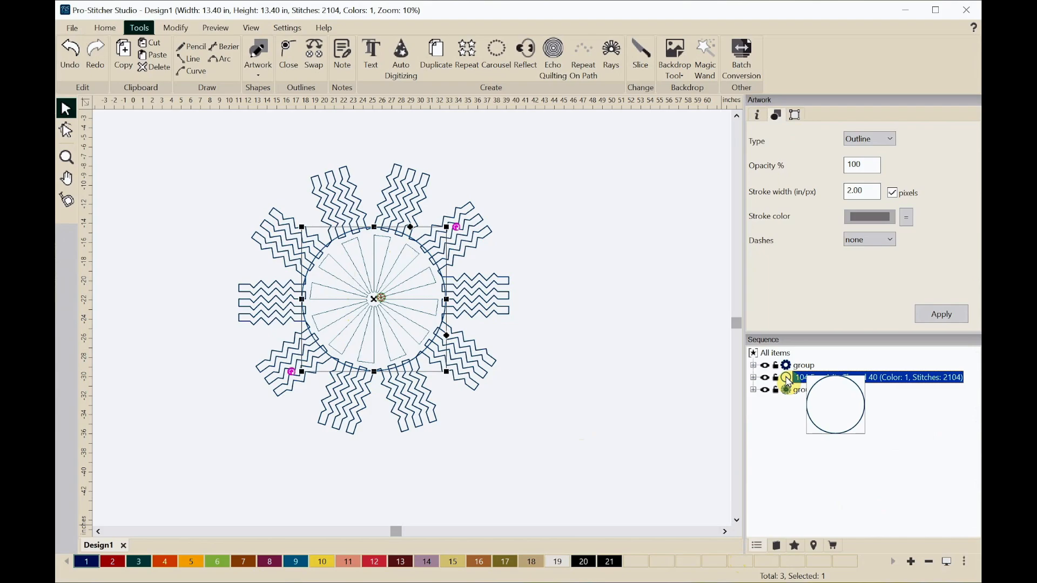
{"action": "right_click", "coordinate": [789, 381]}
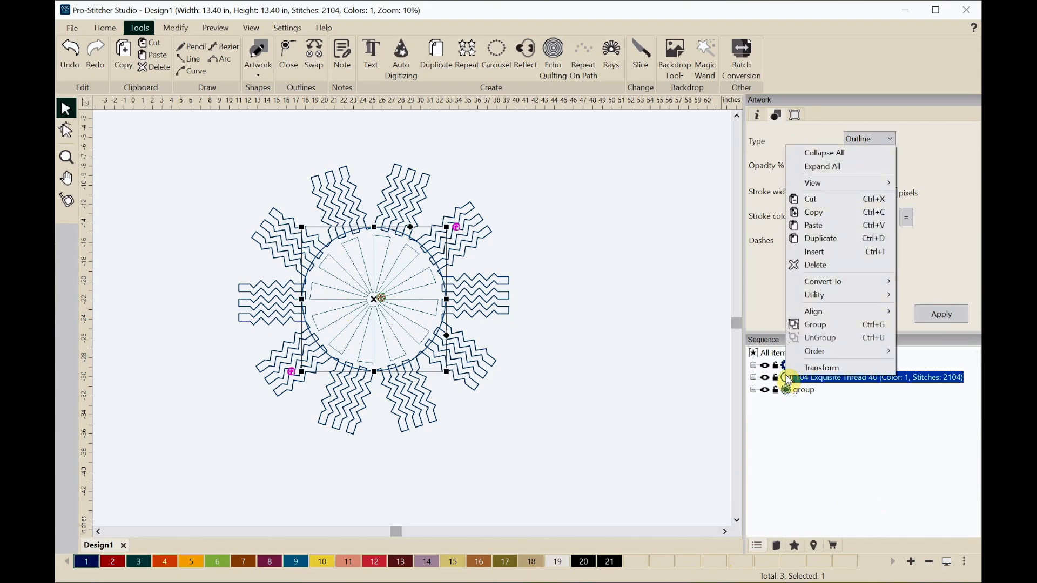
{"action": "left_click", "coordinate": [812, 266]}
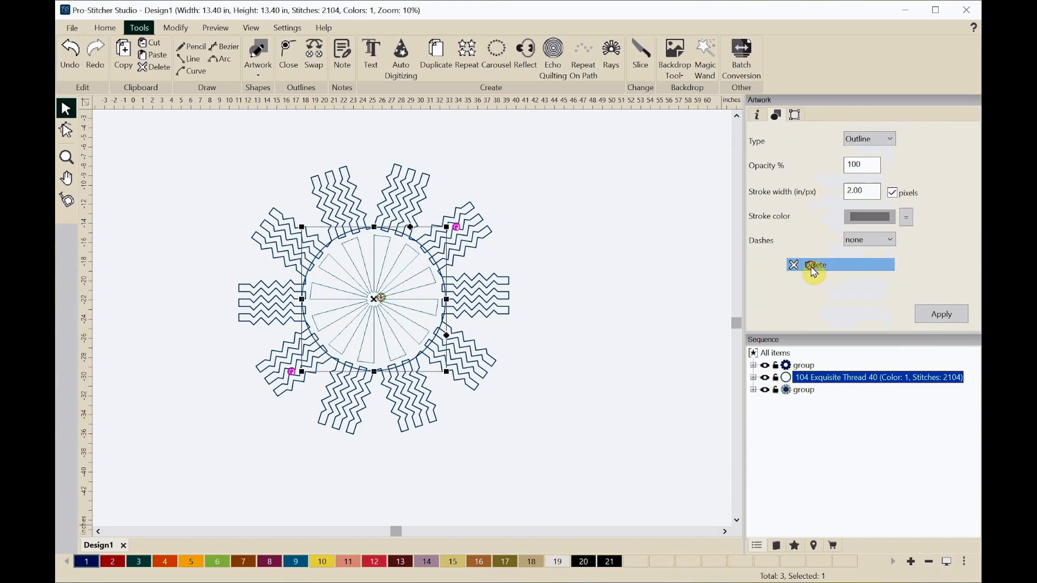
- Delete the piano keys ring and the Rays 5 design to clear the canvas
{"action": "left_click", "coordinate": [685, 332]}
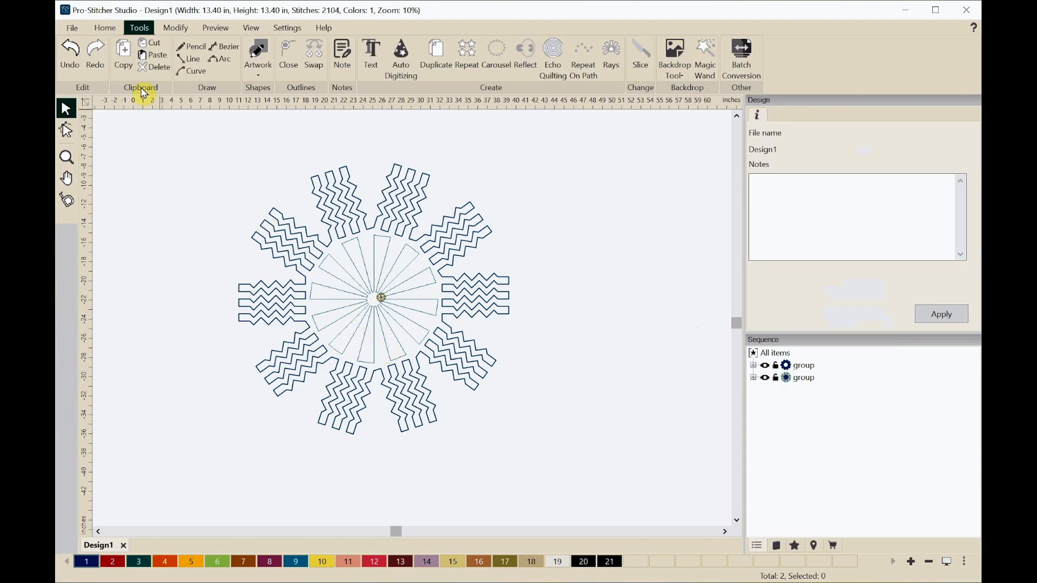
{"action": "key", "text": "minus"}
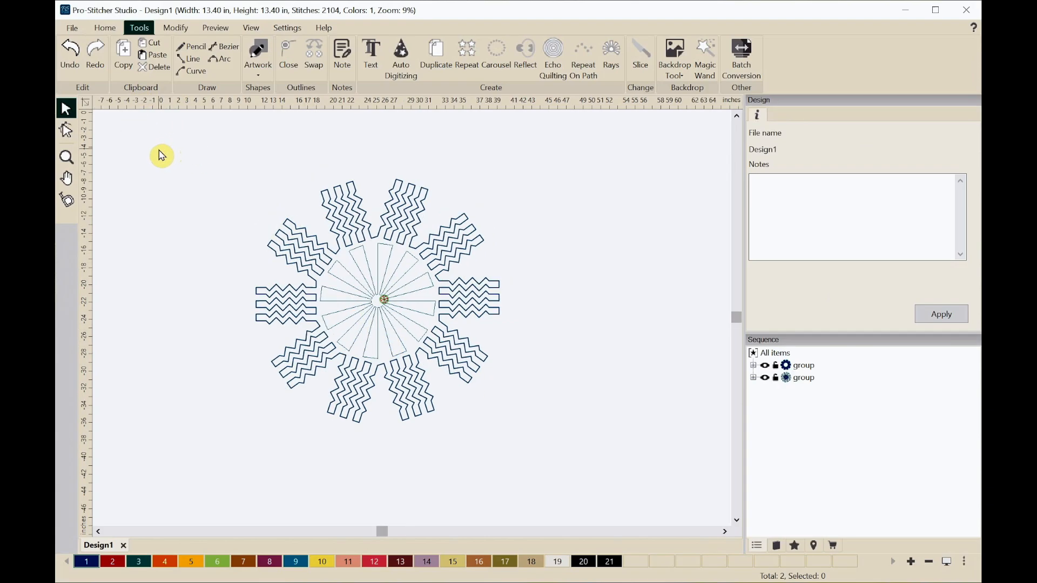
{"action": "left_click_drag", "start_coordinate": [158, 148], "coordinate": [567, 475]}
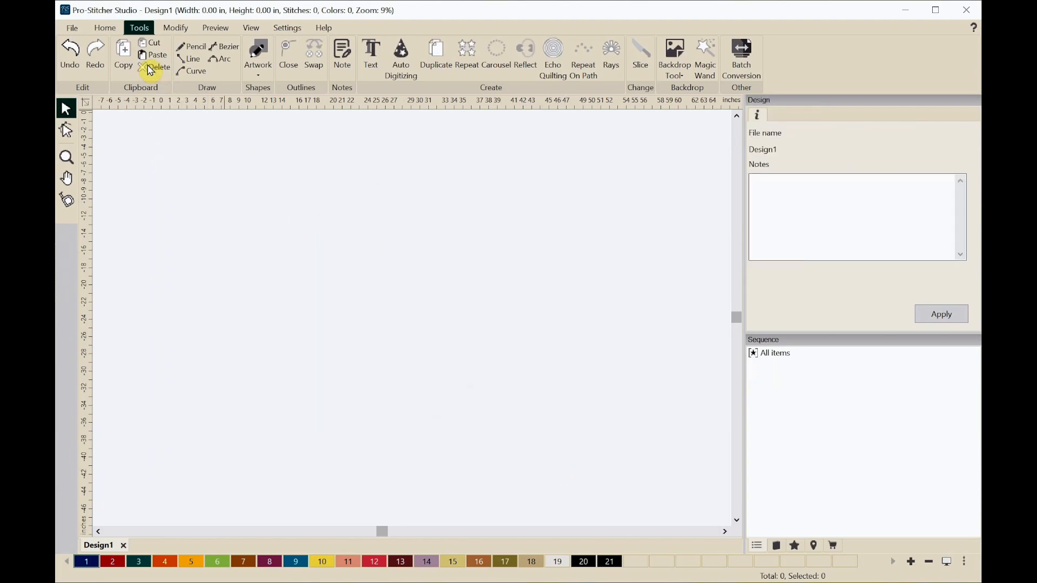
- Insert the SS-DBD gingerbread boy-and-girl design from its designer's folder onto the empty canvas
{"action": "left_click", "coordinate": [776, 546]}
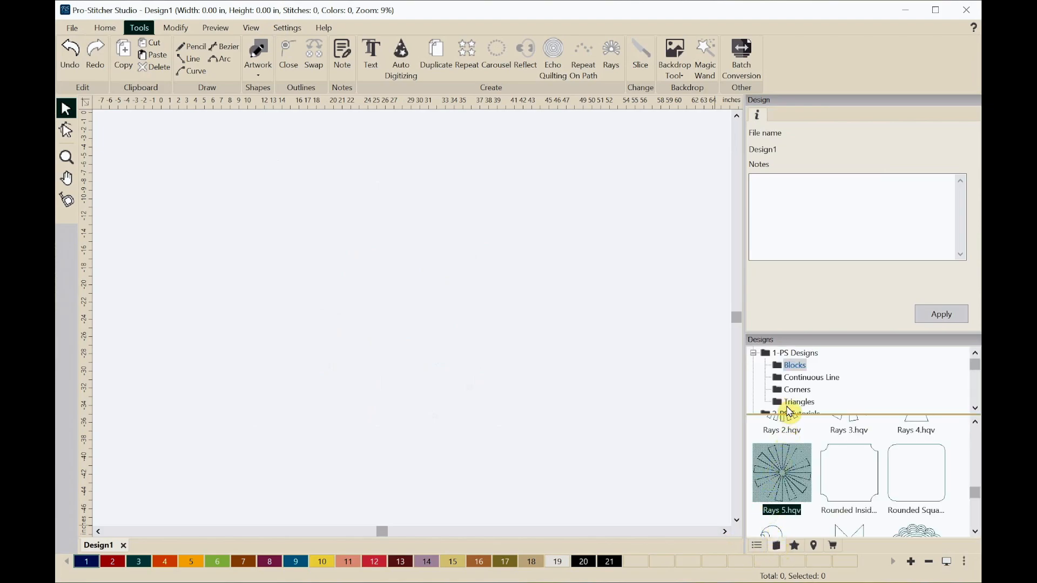
{"action": "scroll", "coordinate": [776, 373], "scroll_direction": "down", "scroll_amount": 5}
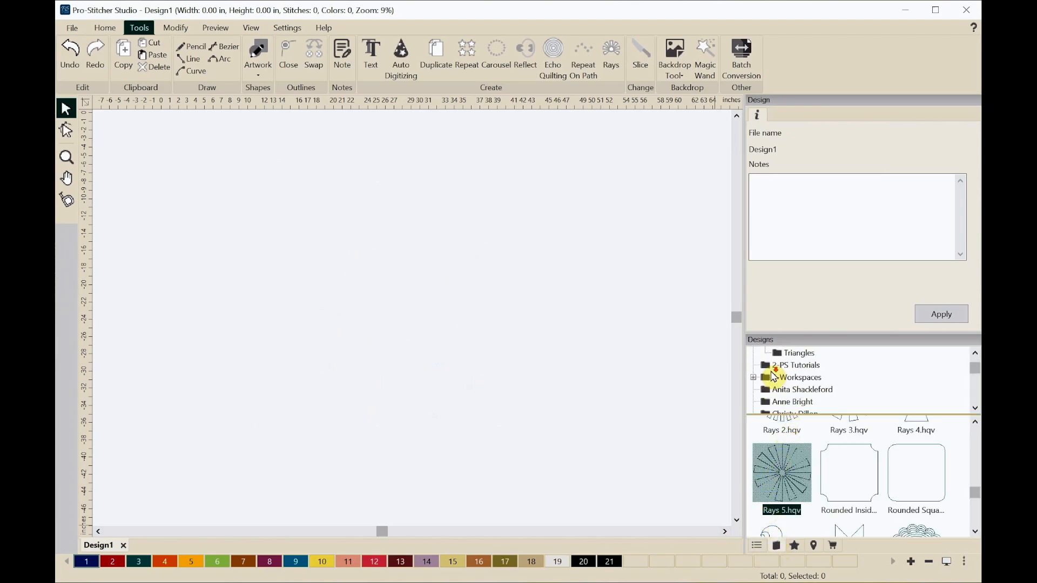
{"action": "scroll", "coordinate": [770, 381], "scroll_direction": "down", "scroll_amount": 2}
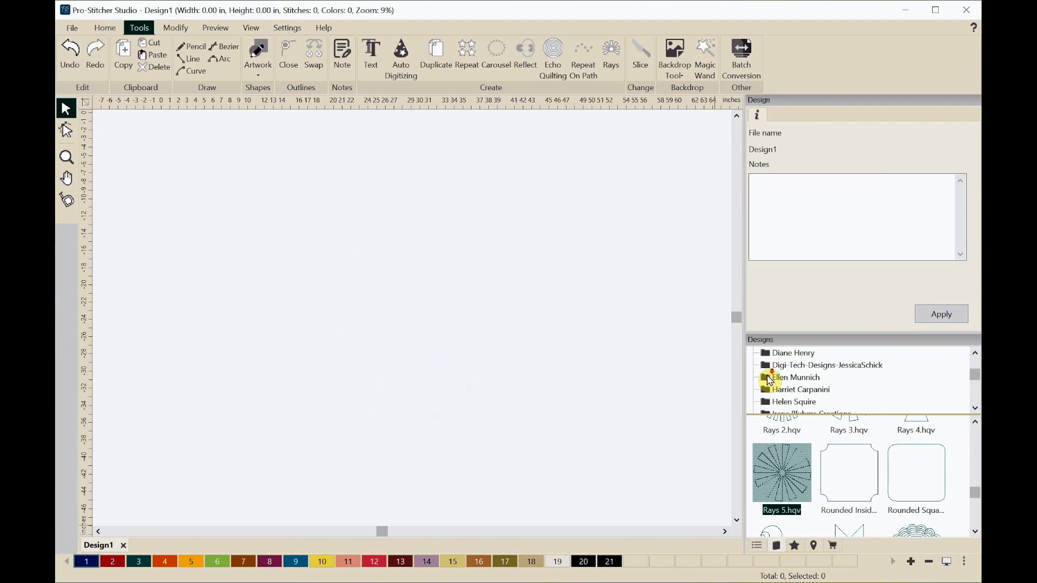
{"action": "scroll", "coordinate": [770, 380], "scroll_direction": "up", "scroll_amount": 2}
{"action": "left_click", "coordinate": [778, 390]}
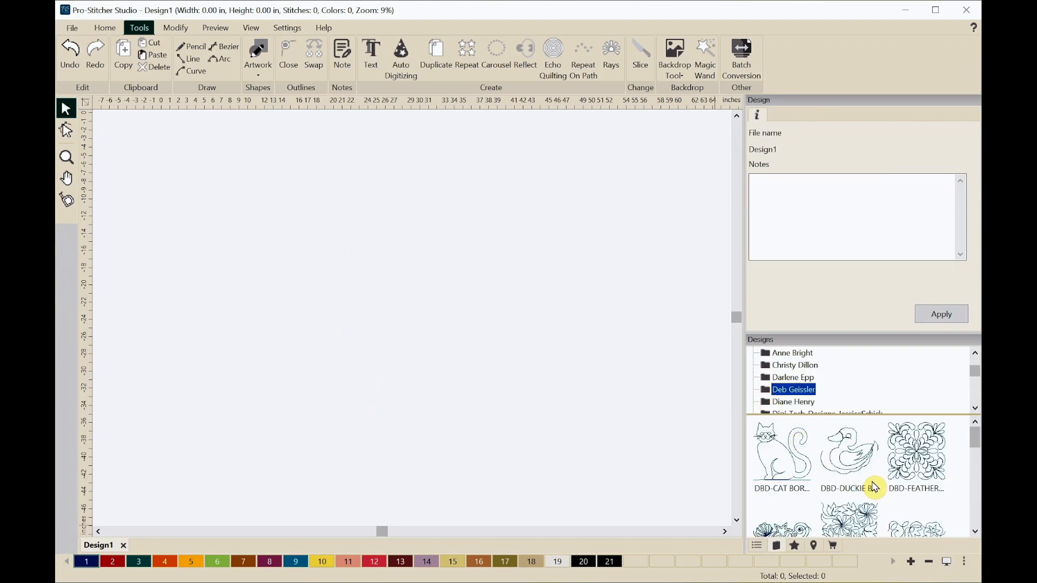
{"action": "left_click_drag", "start_coordinate": [972, 435], "coordinate": [972, 488]}
{"action": "left_click_drag", "start_coordinate": [849, 484], "coordinate": [441, 318]}
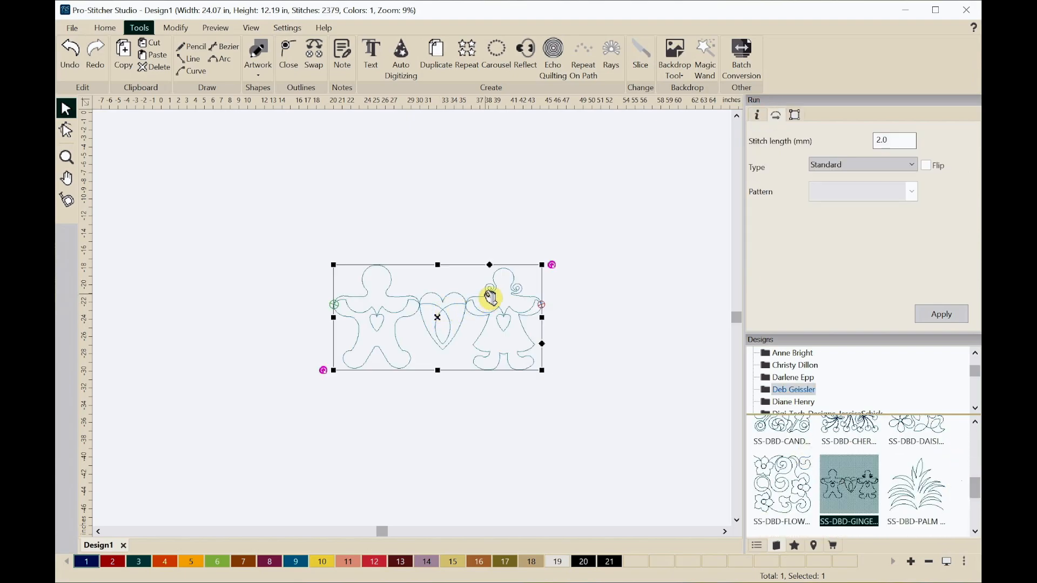
- Split the gingerbread design's line at the lowest node where the boy's hand meets the large heart
{"action": "left_click", "coordinate": [66, 133]}
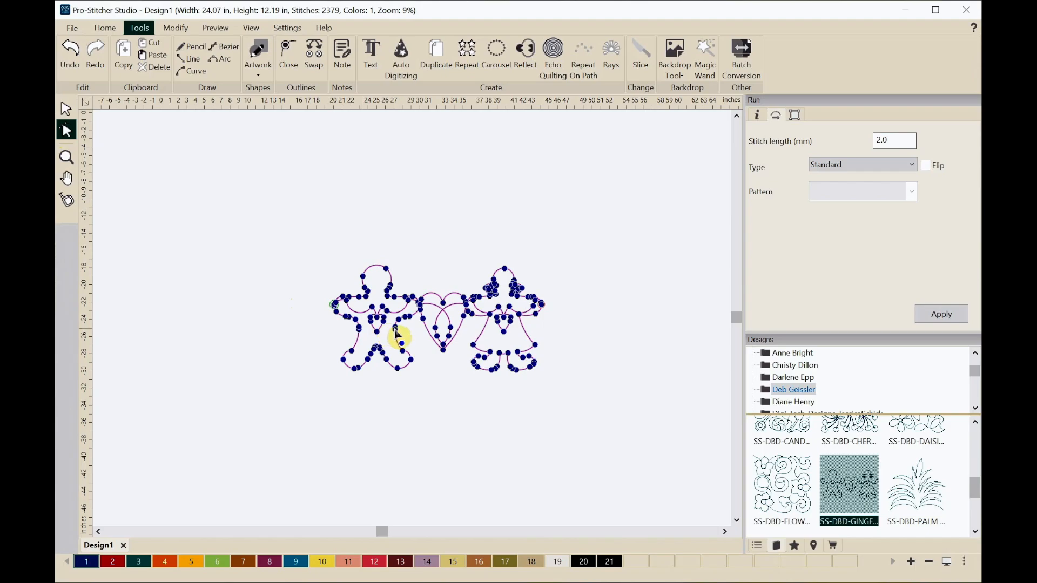
{"action": "scroll", "coordinate": [397, 334], "scroll_direction": "up", "scroll_amount": 1}
{"action": "scroll", "coordinate": [396, 332], "scroll_direction": "up", "scroll_amount": 2}
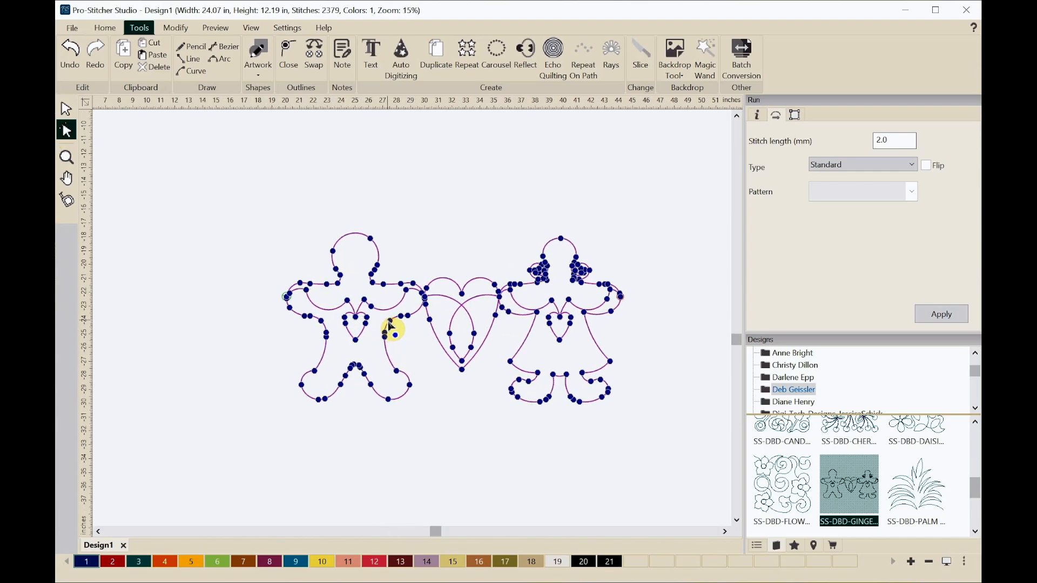
{"action": "scroll", "coordinate": [389, 316], "scroll_direction": "up", "scroll_amount": 6}
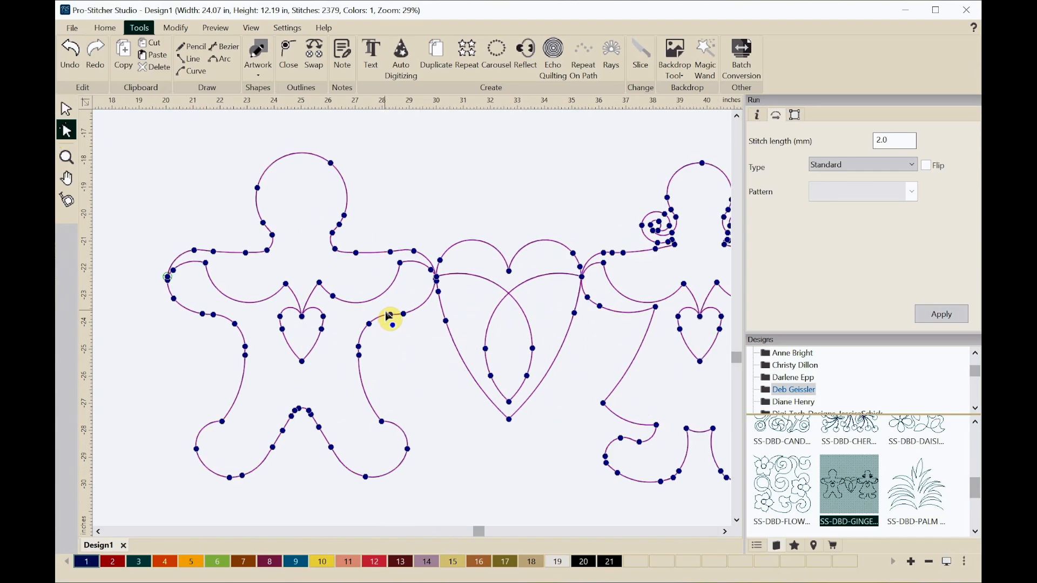
{"action": "left_click", "coordinate": [67, 110]}
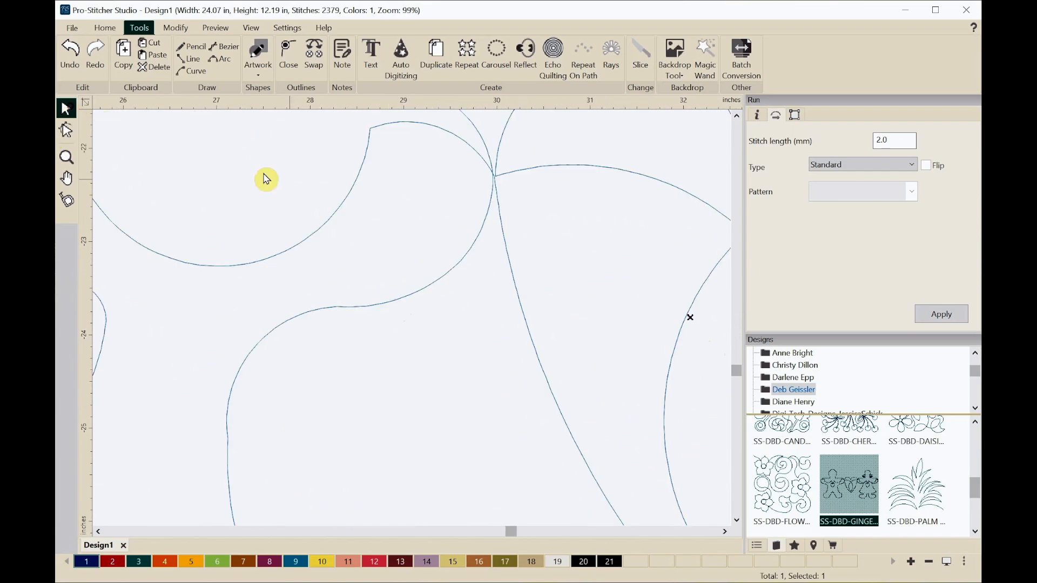
{"action": "left_click", "coordinate": [492, 183]}
{"action": "left_click_drag", "start_coordinate": [493, 183], "coordinate": [471, 223]}
{"action": "left_click", "coordinate": [70, 133]}
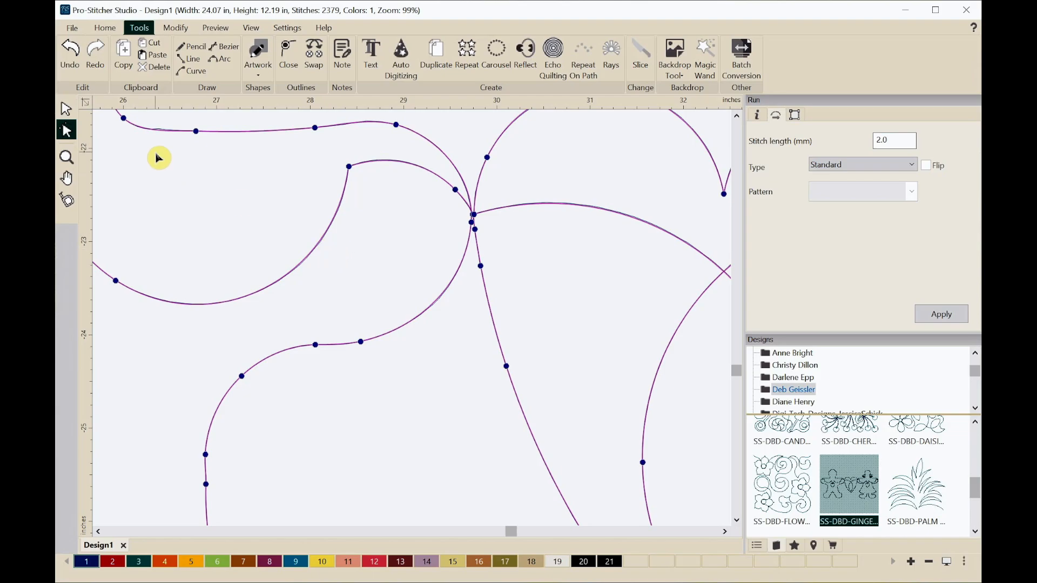
{"action": "scroll", "coordinate": [185, 194], "scroll_direction": "up", "scroll_amount": 3}
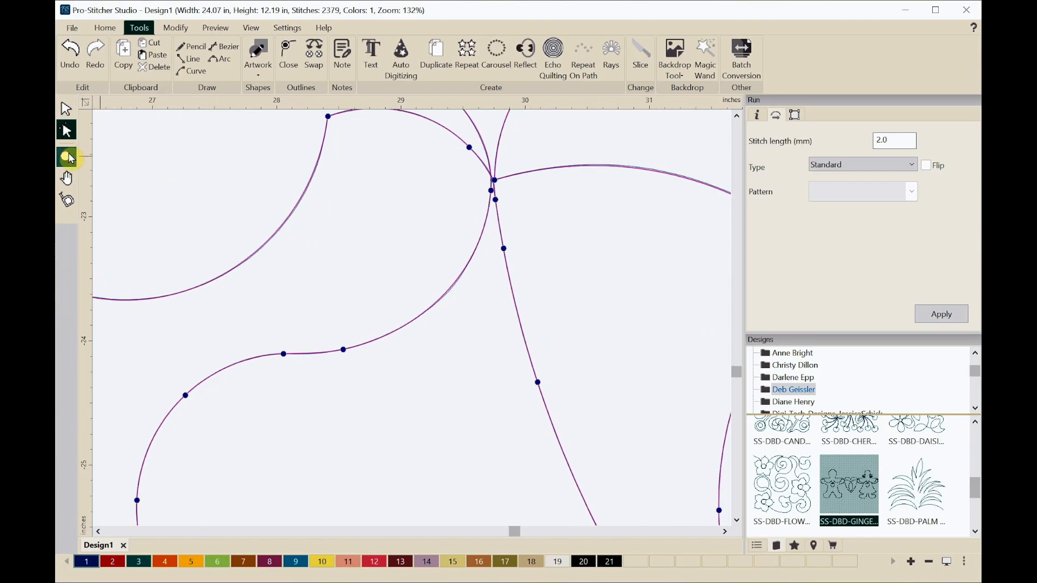
{"action": "left_click", "coordinate": [66, 108]}
{"action": "left_click_drag", "start_coordinate": [475, 164], "coordinate": [419, 221]}
{"action": "left_click", "coordinate": [66, 130]}
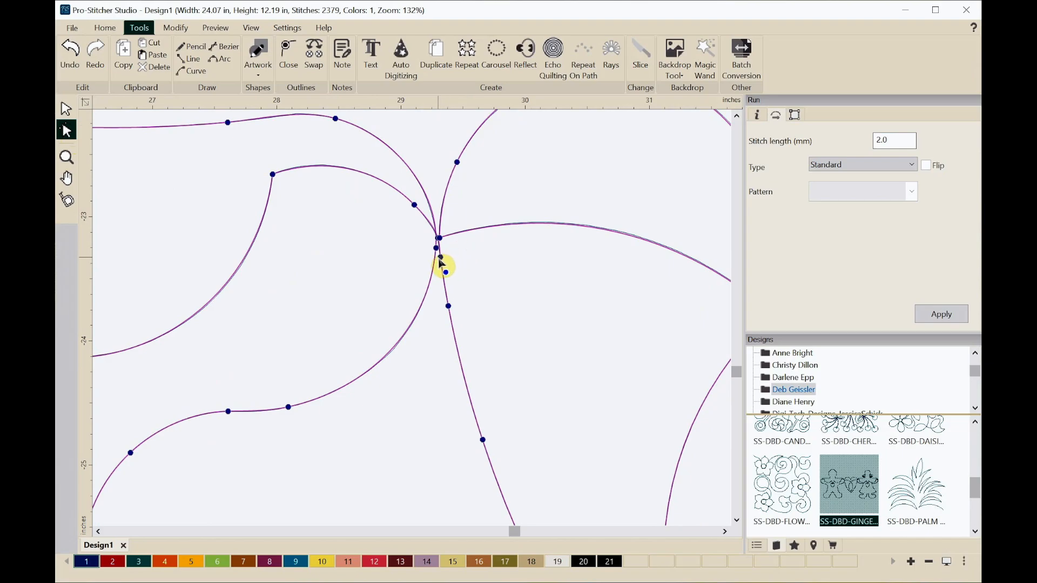
{"action": "right_click", "coordinate": [443, 261]}
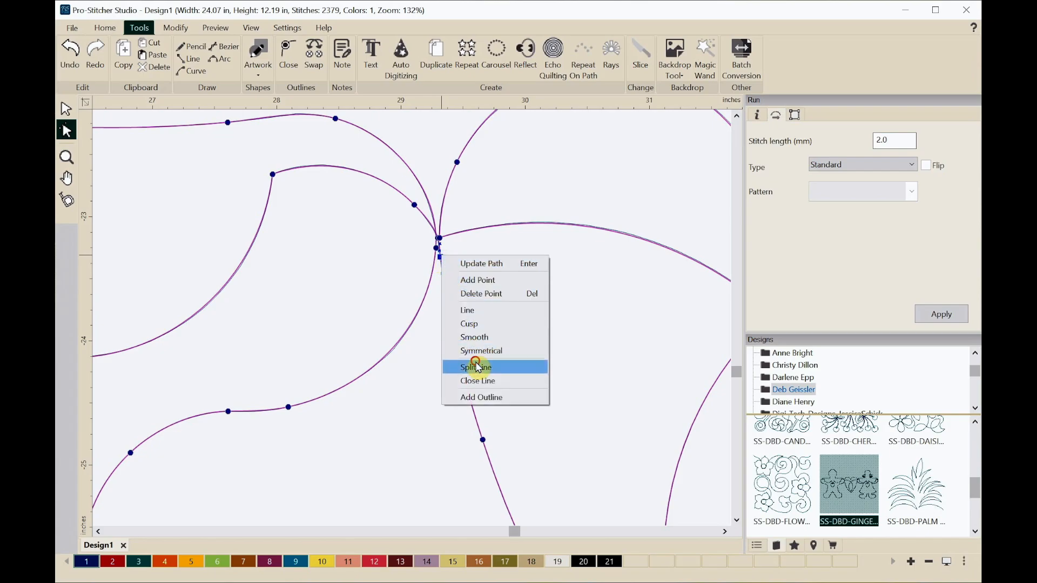
{"action": "left_click", "coordinate": [476, 366]}
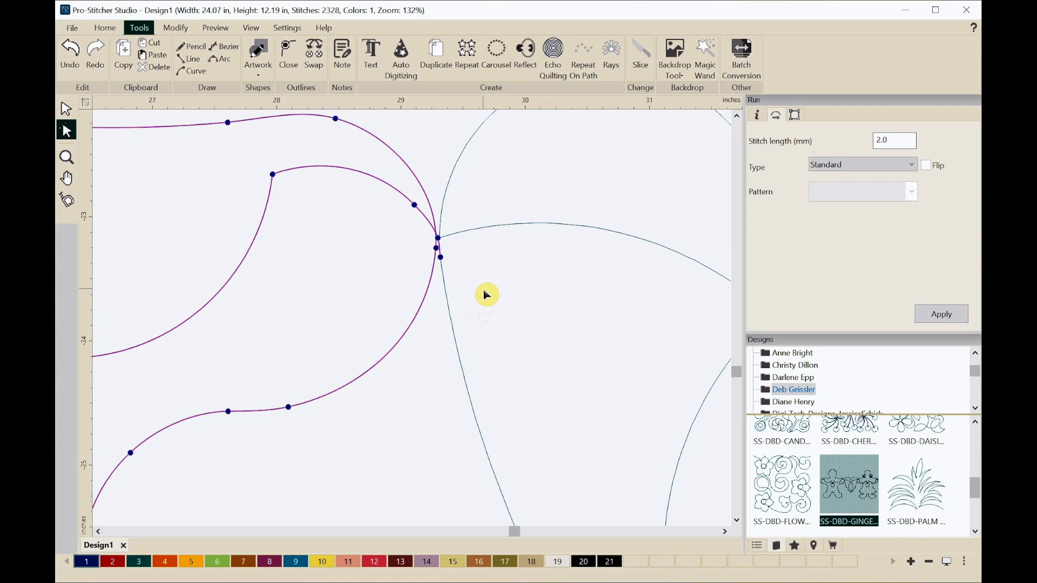
- Show the sequence of the split gingerbread design and ungroup it into its two separate runs
{"action": "key", "text": "0"}
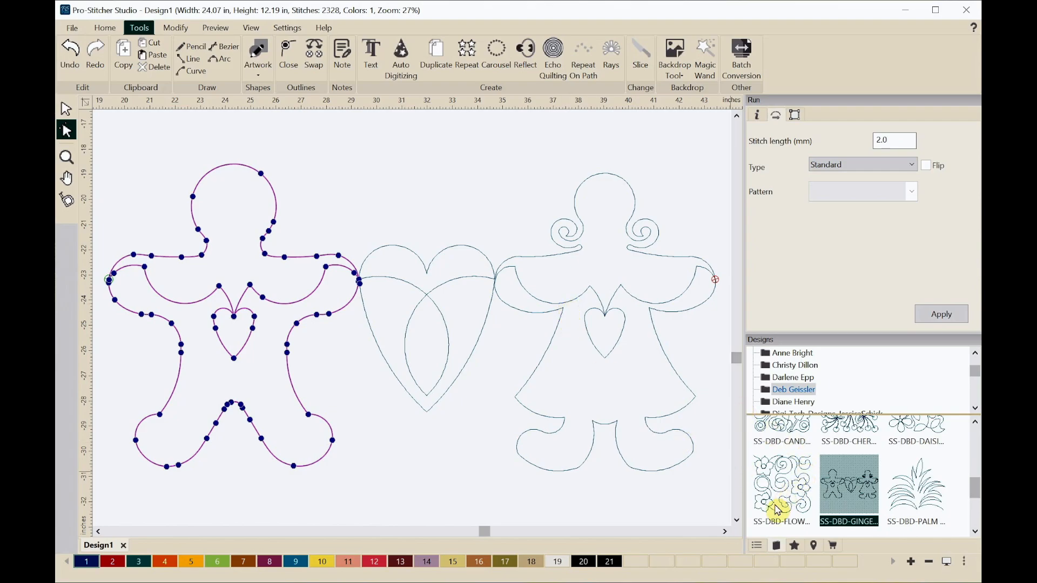
{"action": "left_click", "coordinate": [758, 546]}
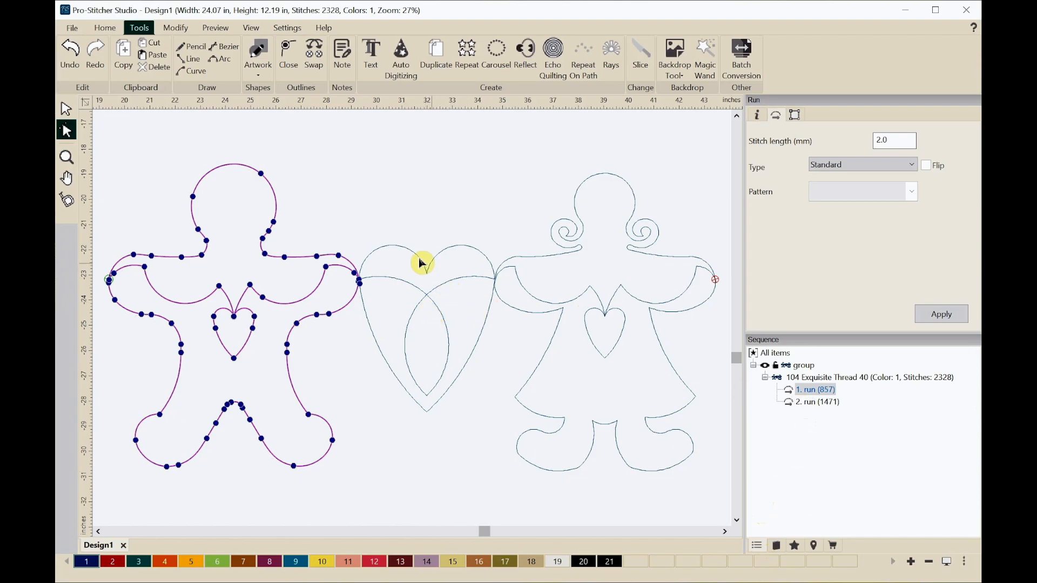
{"action": "scroll", "coordinate": [289, 207], "scroll_direction": "down", "scroll_amount": 2}
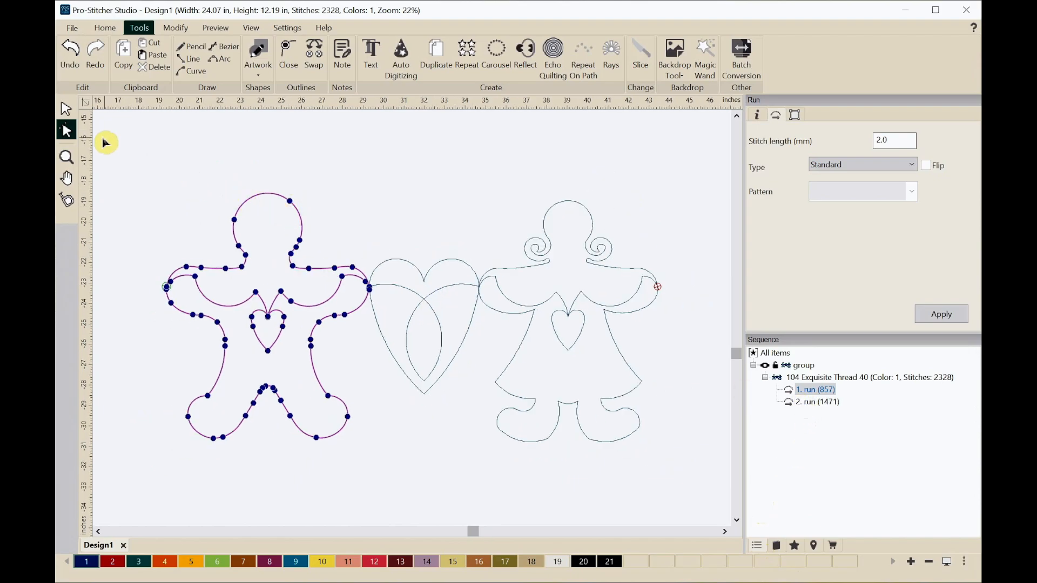
{"action": "left_click", "coordinate": [67, 109]}
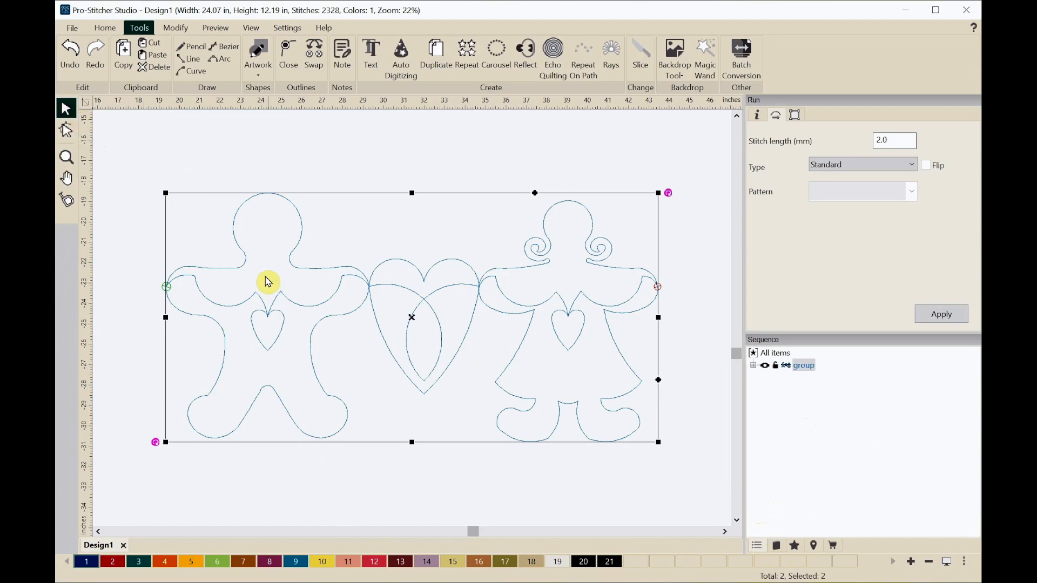
{"action": "right_click", "coordinate": [381, 305]}
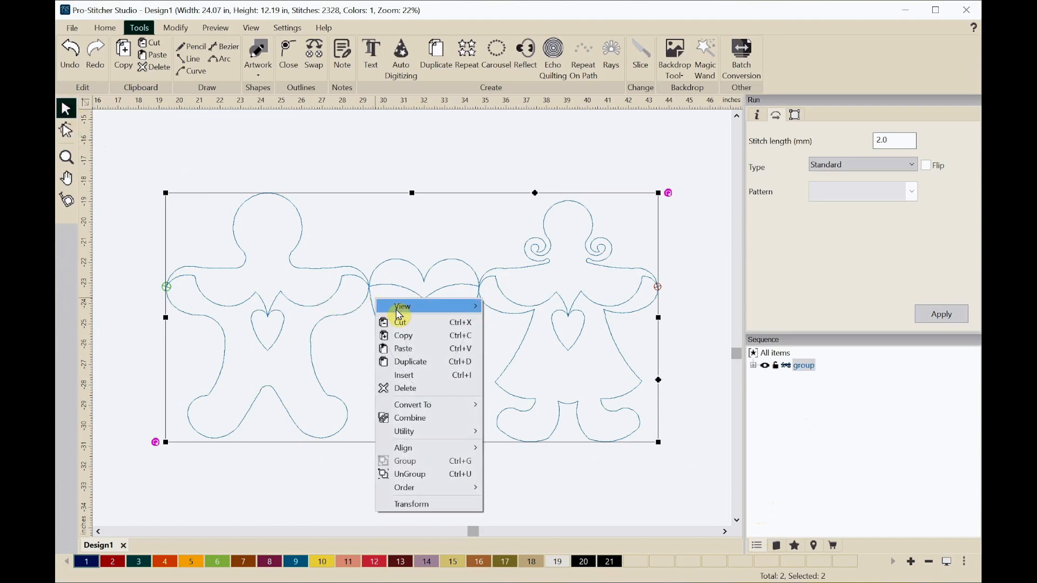
{"action": "left_click", "coordinate": [439, 476]}
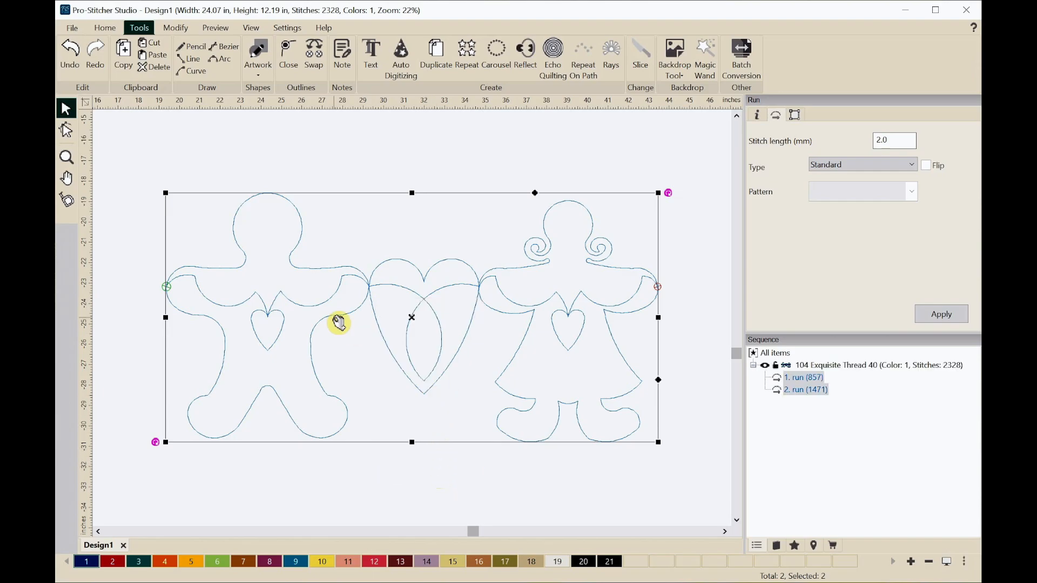
- Delete the run with the large heart and the girl, and move the gingerbread boy to the middle of the canvas
{"action": "left_click", "coordinate": [783, 391]}
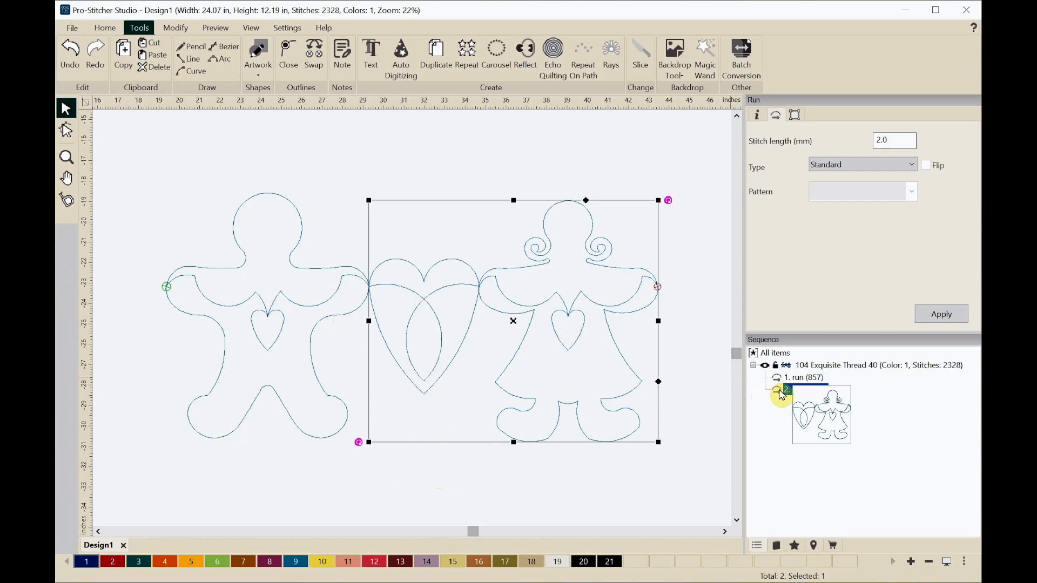
{"action": "right_click", "coordinate": [781, 393]}
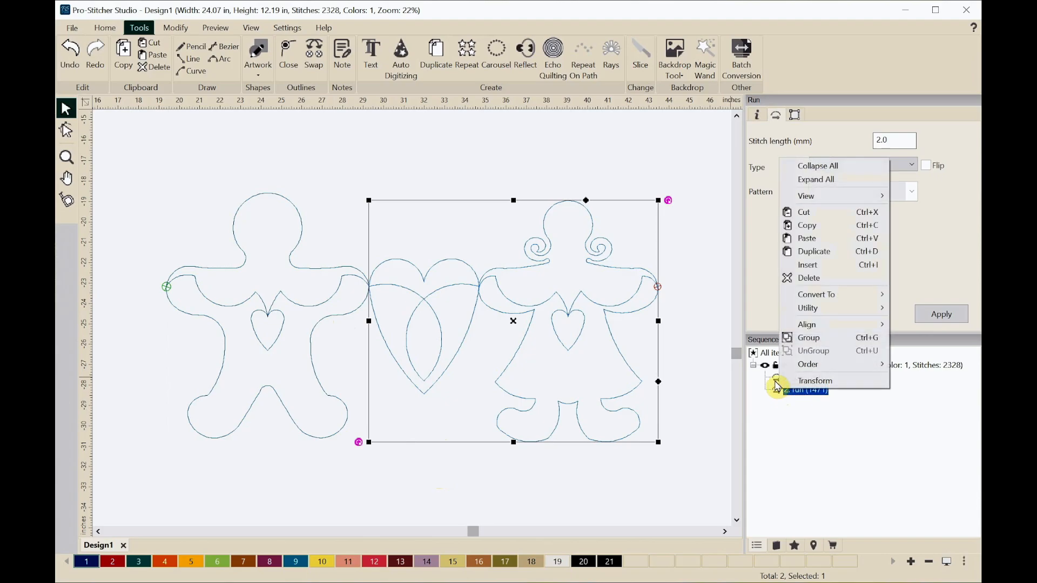
{"action": "left_click", "coordinate": [815, 280]}
{"action": "left_click_drag", "start_coordinate": [276, 320], "coordinate": [392, 313]}
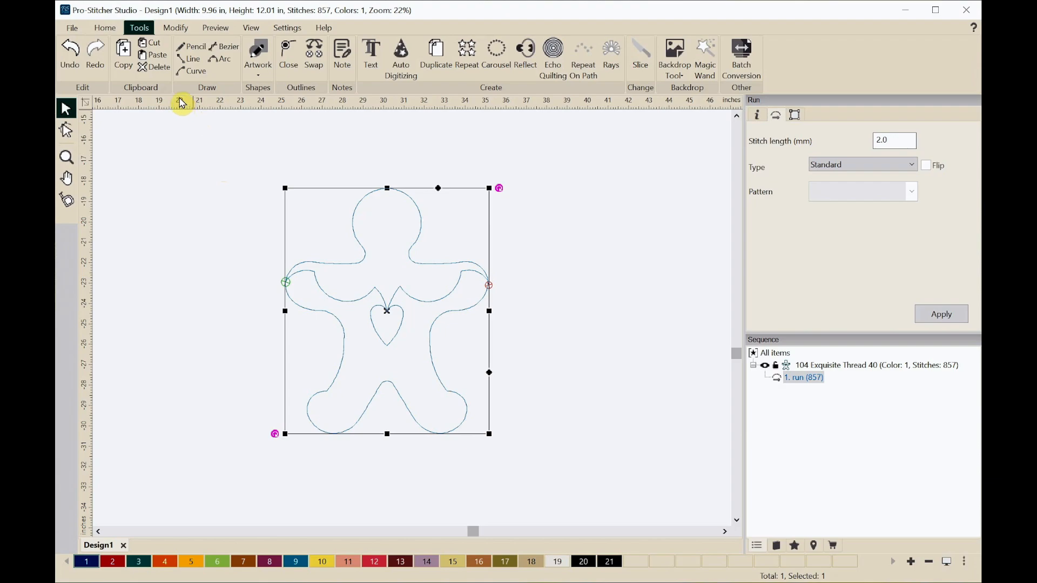
- Copy the gingerbread boy and draw an ellipse artwork as a circle about 15 in wide overlapping the boy
{"action": "left_click", "coordinate": [122, 52]}
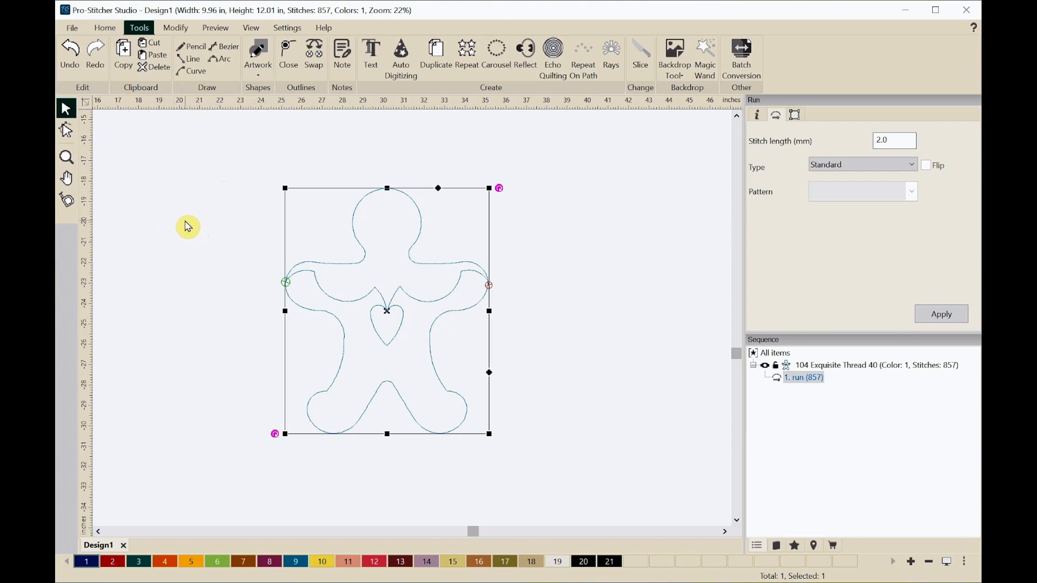
{"action": "scroll", "coordinate": [187, 226], "scroll_direction": "down", "scroll_amount": 2}
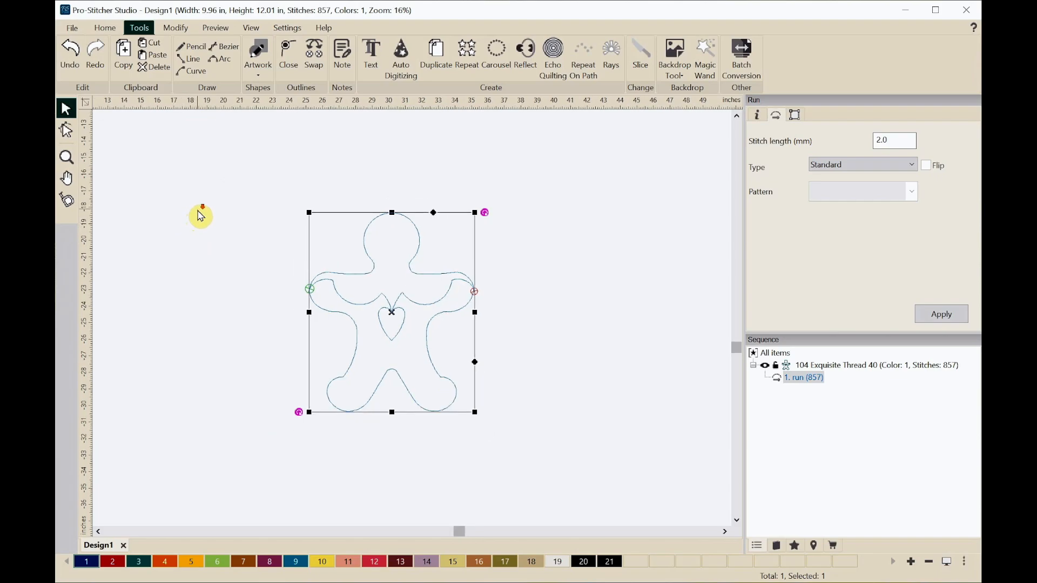
{"action": "scroll", "coordinate": [200, 215], "scroll_direction": "down", "scroll_amount": 3}
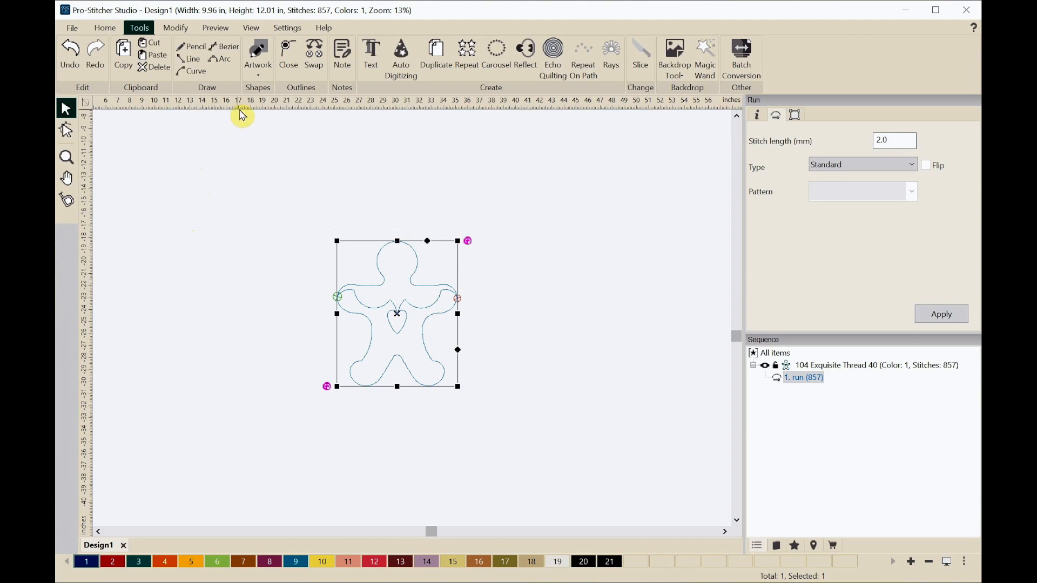
{"action": "left_click", "coordinate": [259, 78]}
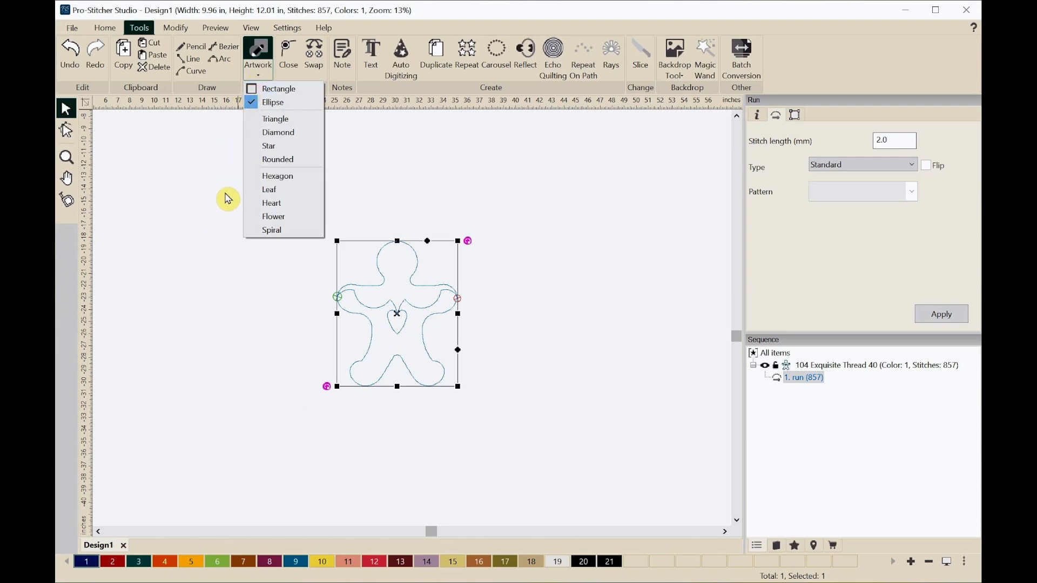
{"action": "left_click", "coordinate": [277, 103]}
{"action": "left_click_drag", "start_coordinate": [227, 181], "coordinate": [409, 363]}
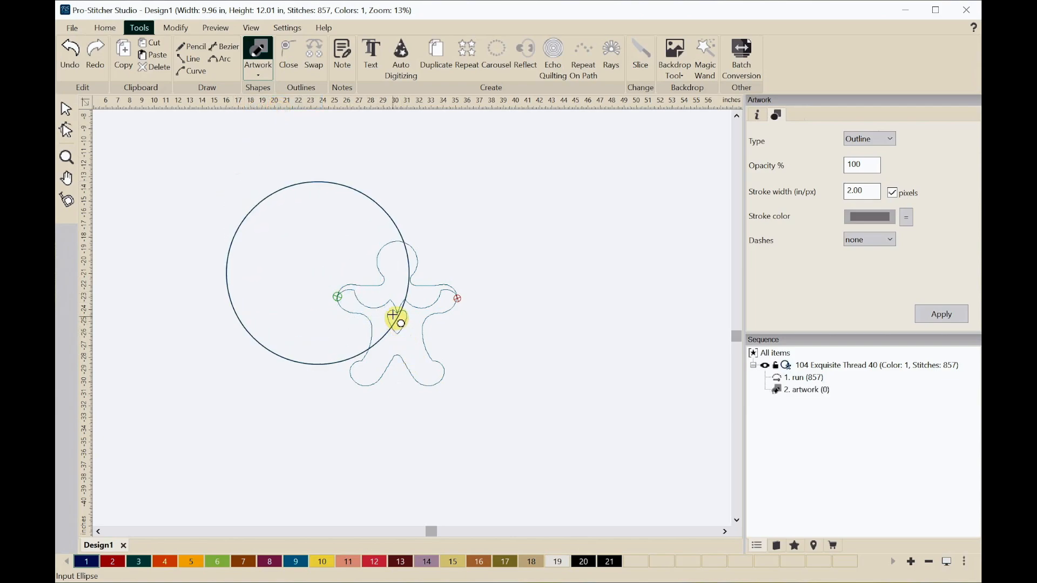
- Set the circle's width to 15 in with the aspect ratio maintained, and apply the transform
{"action": "left_click", "coordinate": [66, 109]}
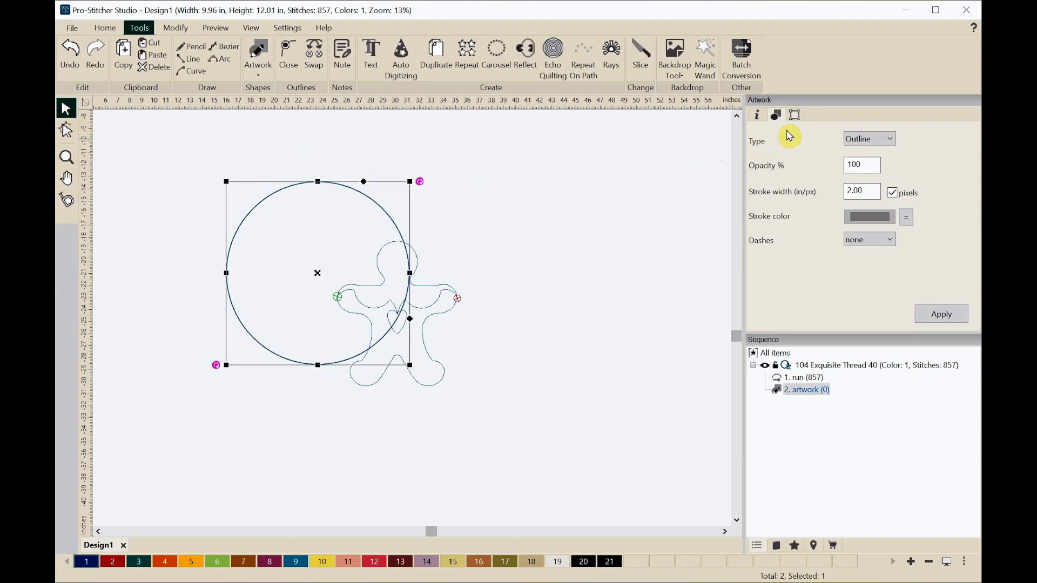
{"action": "left_click", "coordinate": [795, 116]}
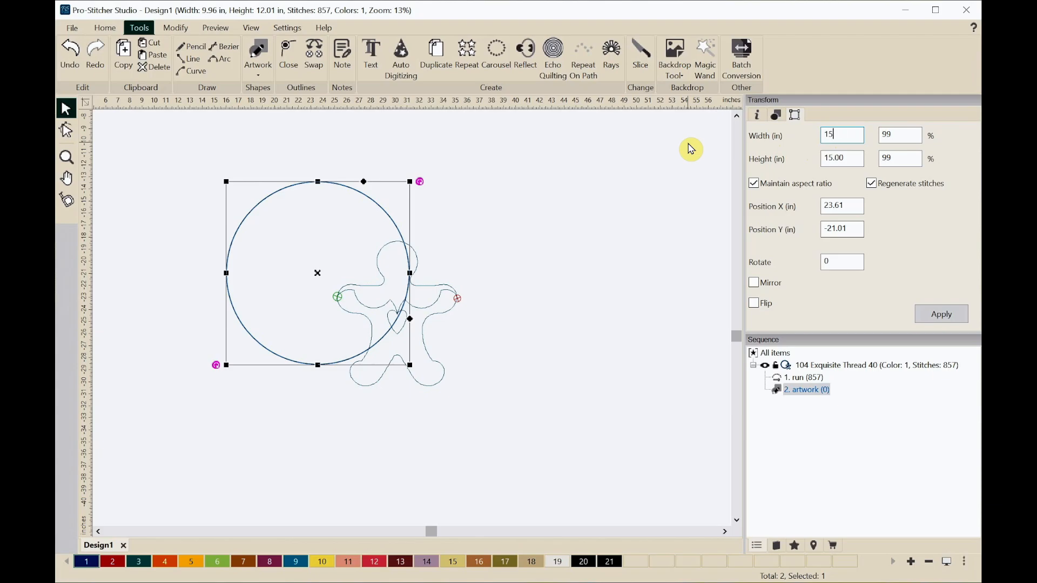
{"action": "key", "text": "Return"}
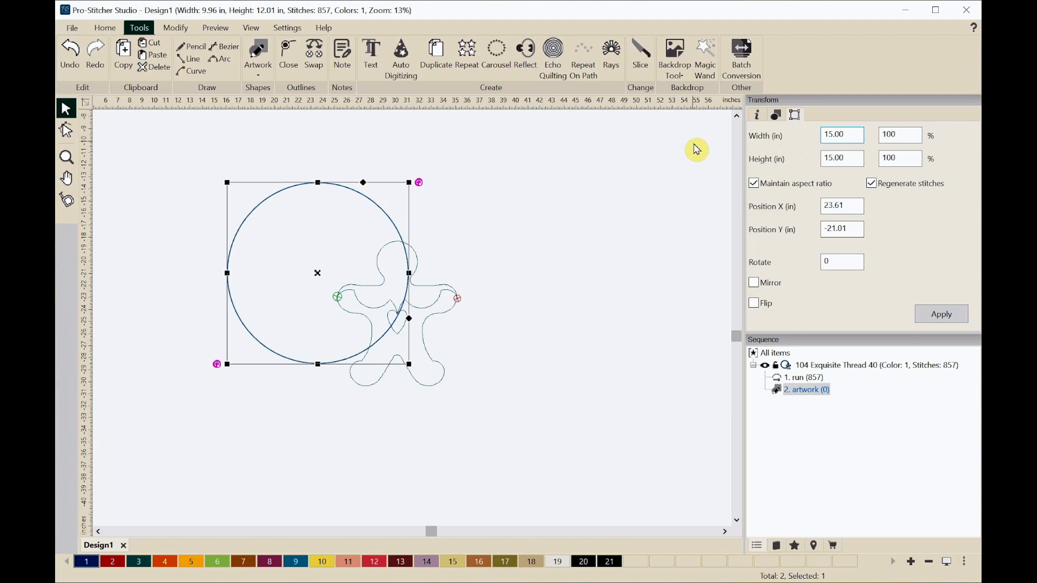
{"action": "left_click", "coordinate": [937, 314]}
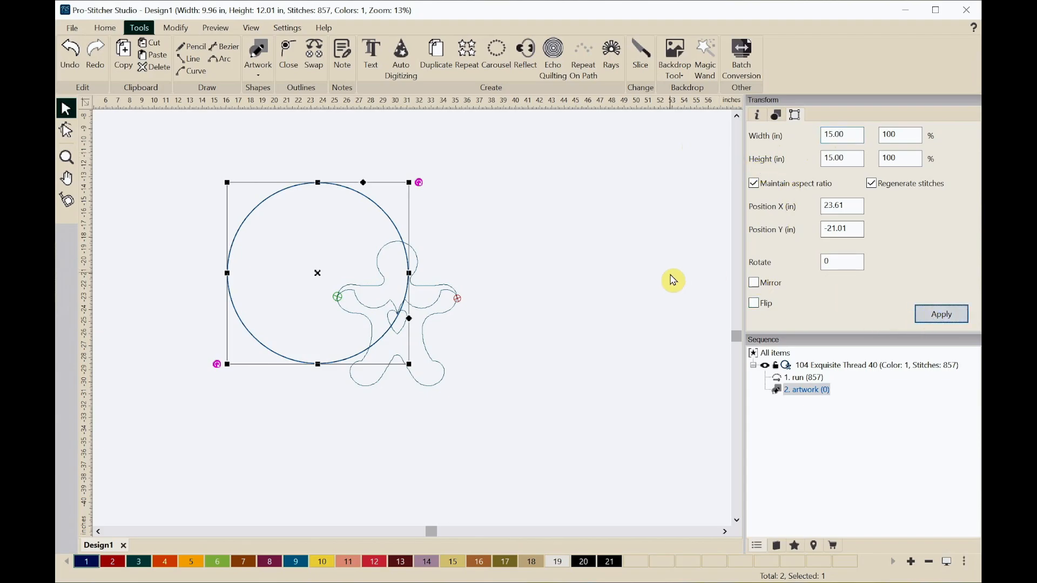
- Convert the gingerbread boy run to artwork
{"action": "left_click", "coordinate": [451, 302]}
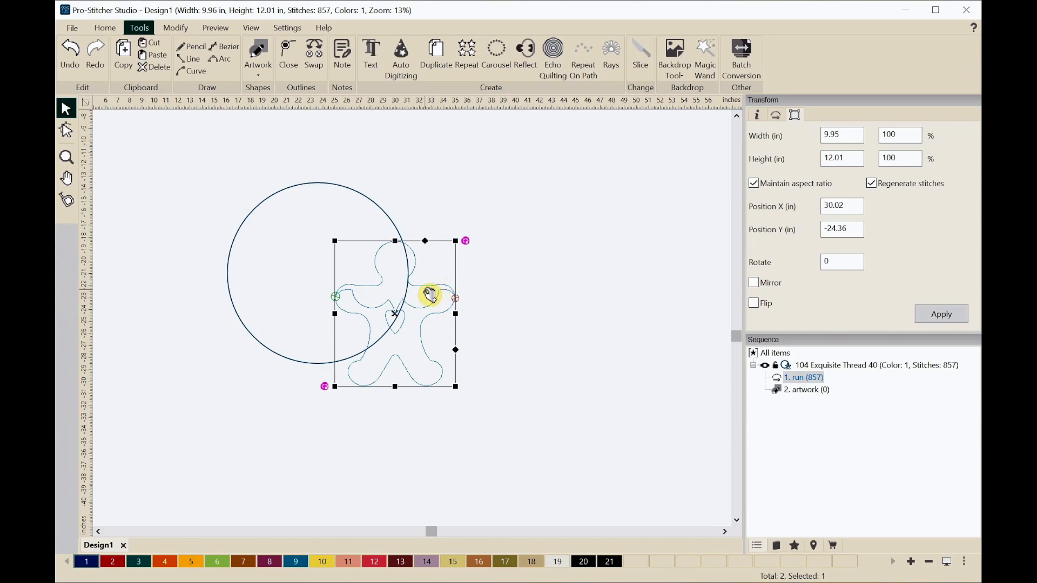
{"action": "right_click", "coordinate": [426, 294]}
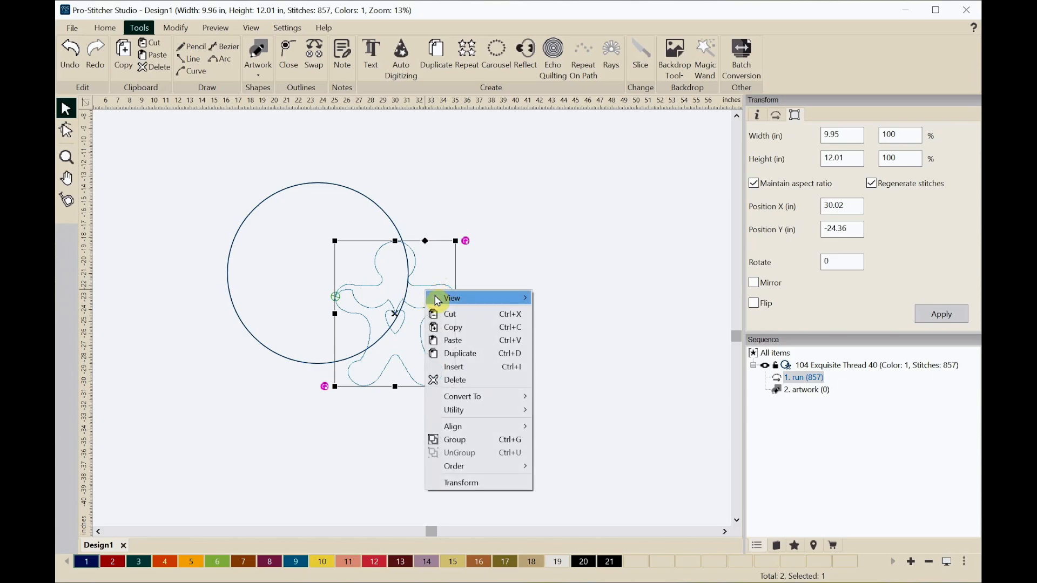
{"action": "mouse_move", "coordinate": [488, 397]}
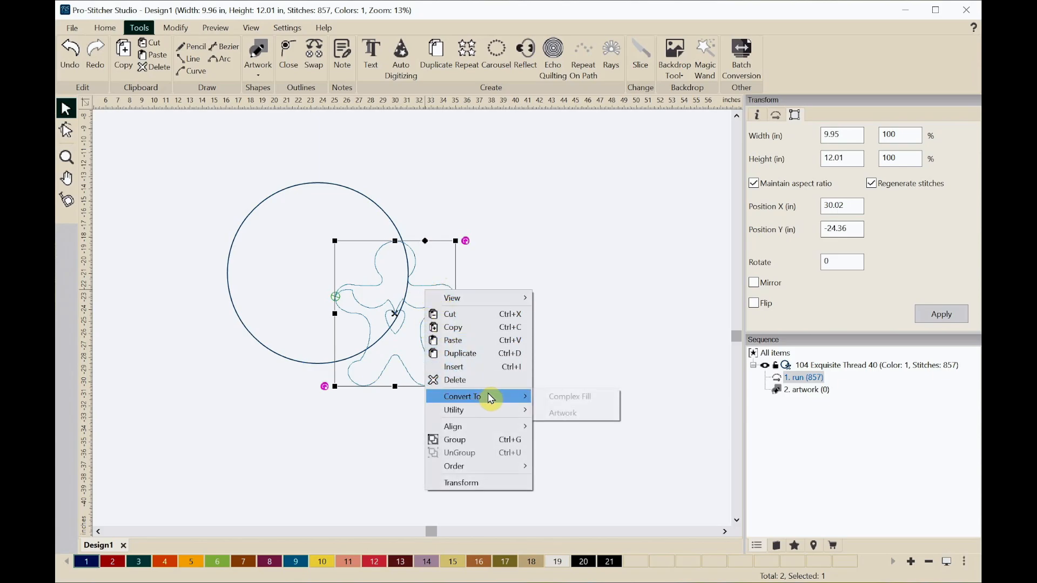
{"action": "left_click", "coordinate": [562, 413]}
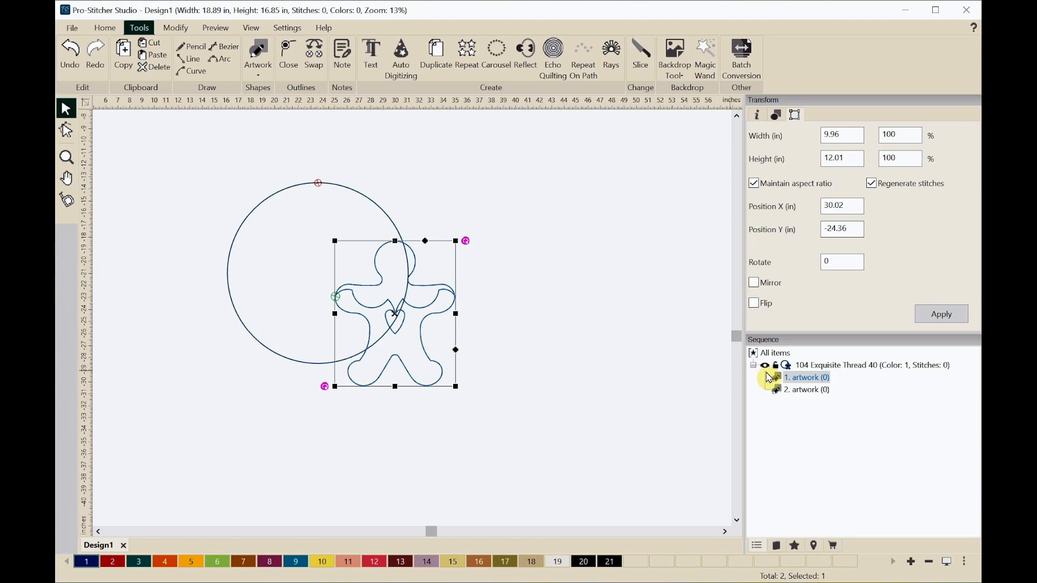
- Repeat the gingerbread boy artwork along the 15 in circle using Repeat On Path with a division length of 5 in
{"action": "mouse_move", "coordinate": [778, 382]}
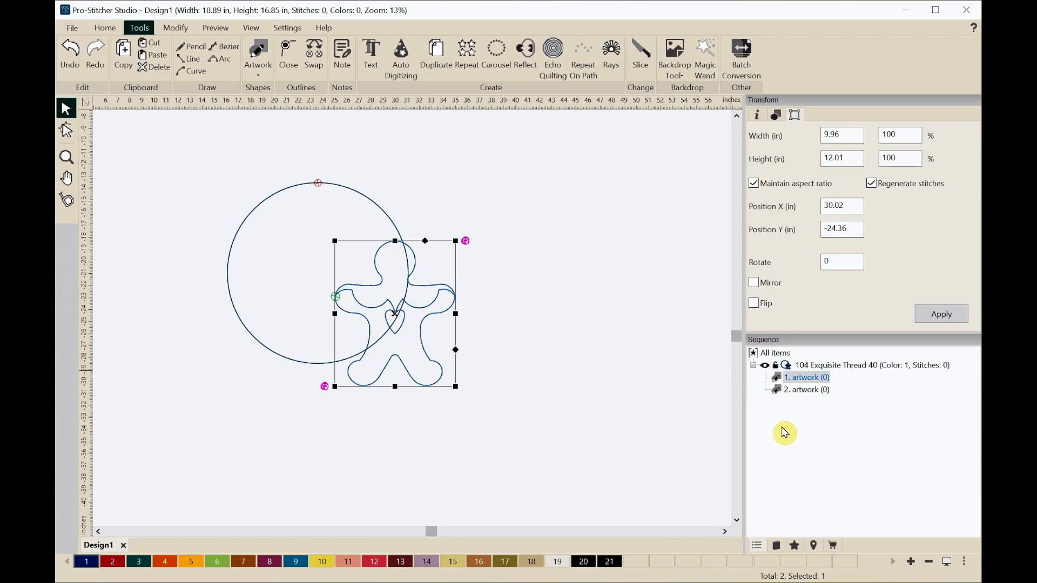
{"action": "left_click", "coordinate": [794, 394]}
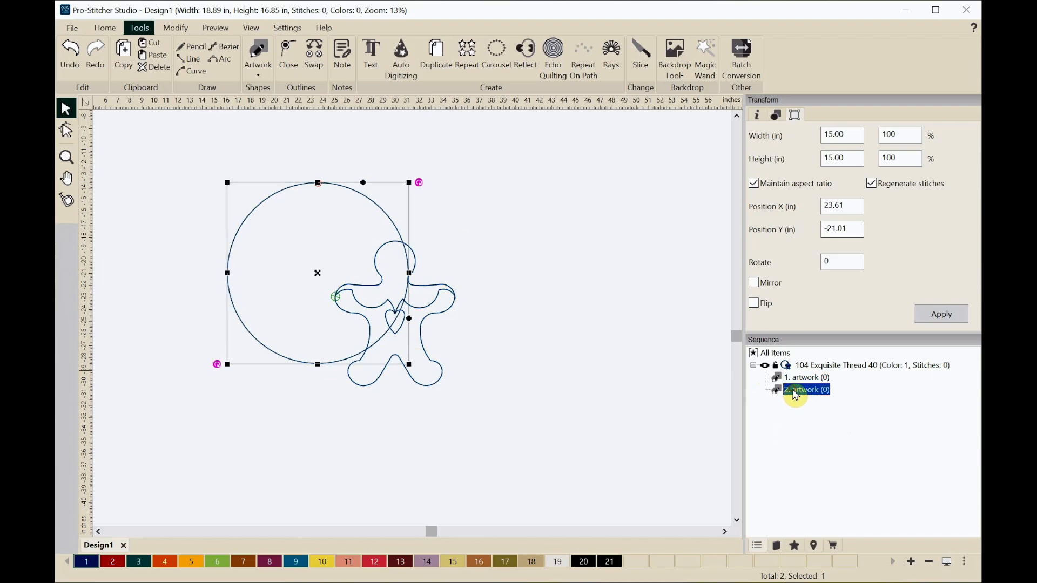
{"action": "mouse_move", "coordinate": [781, 394]}
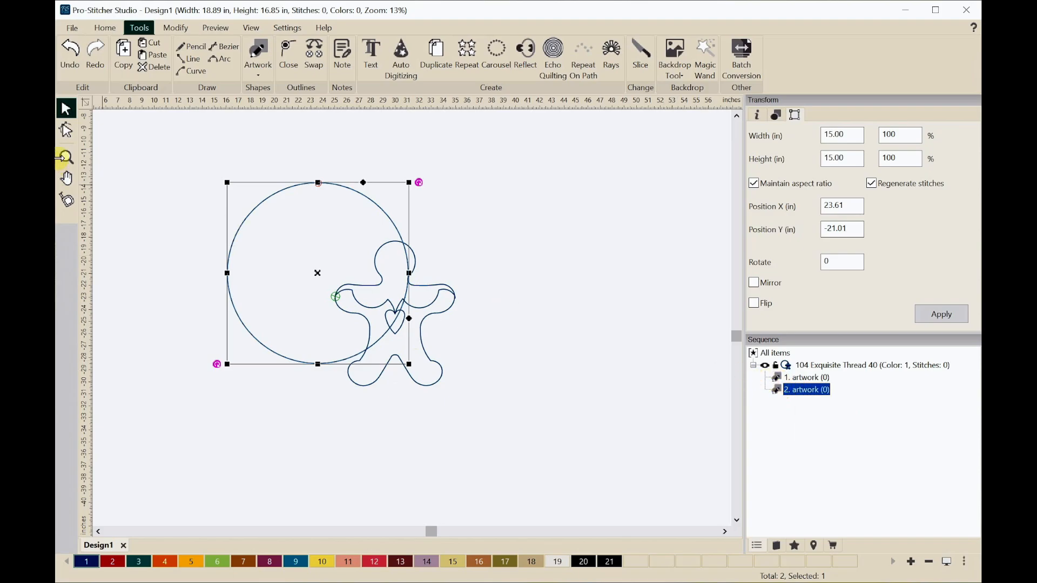
{"action": "left_click_drag", "start_coordinate": [193, 133], "coordinate": [491, 404]}
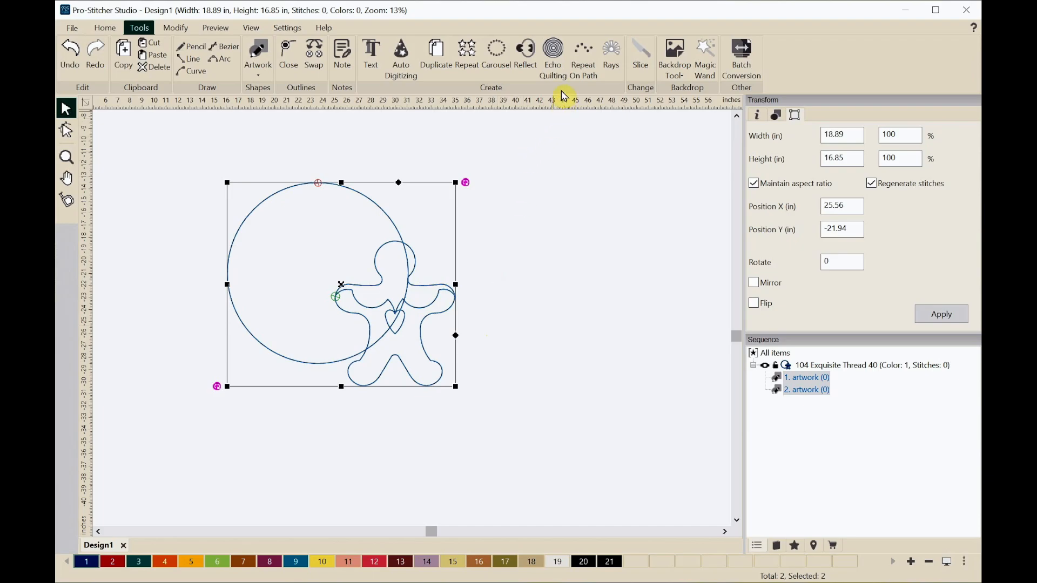
{"action": "left_click", "coordinate": [578, 58]}
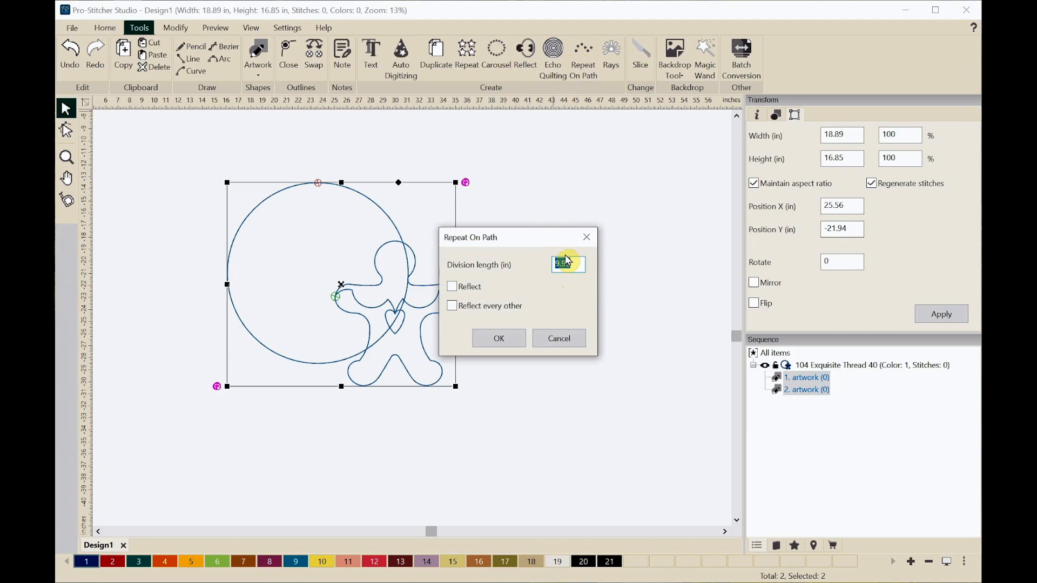
{"action": "type", "text": "5"}
{"action": "left_click", "coordinate": [498, 341]}
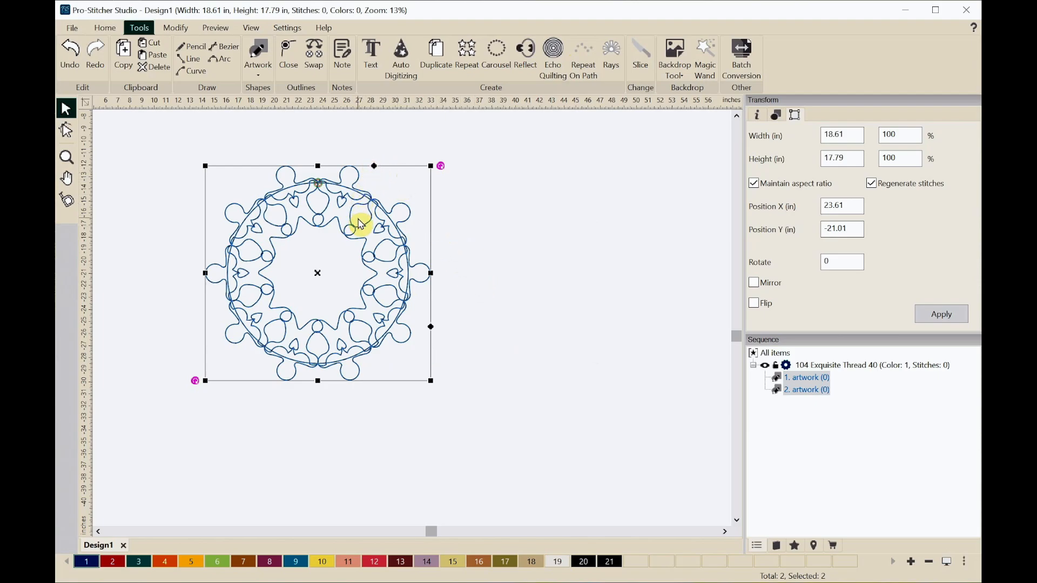
- Paste the copied gingerbread boy run and move it inside the wreath's open center
{"action": "scroll", "coordinate": [361, 223], "scroll_direction": "up", "scroll_amount": 1}
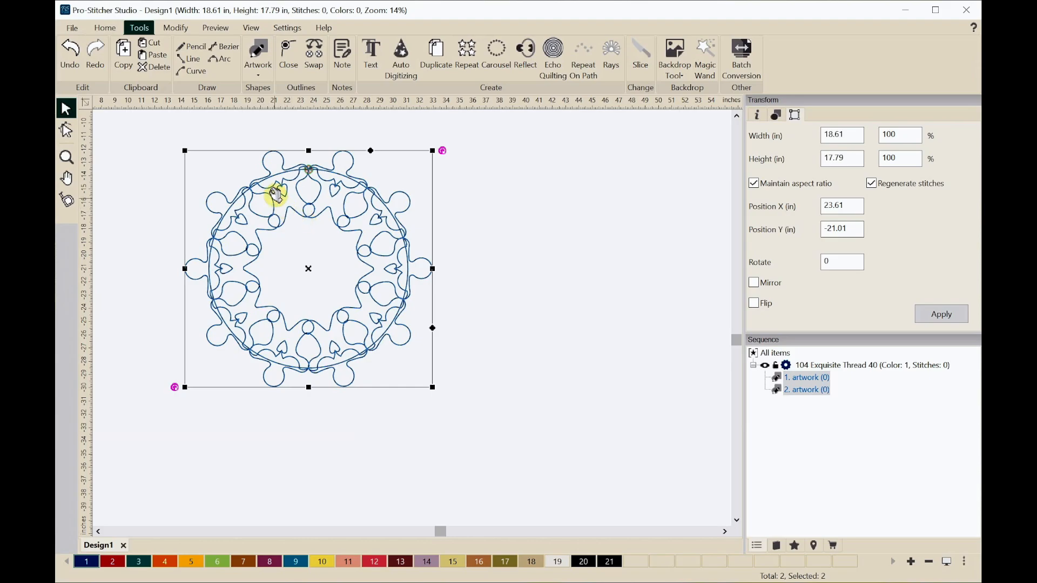
{"action": "left_click", "coordinate": [147, 55]}
{"action": "left_click_drag", "start_coordinate": [387, 313], "coordinate": [527, 306]}
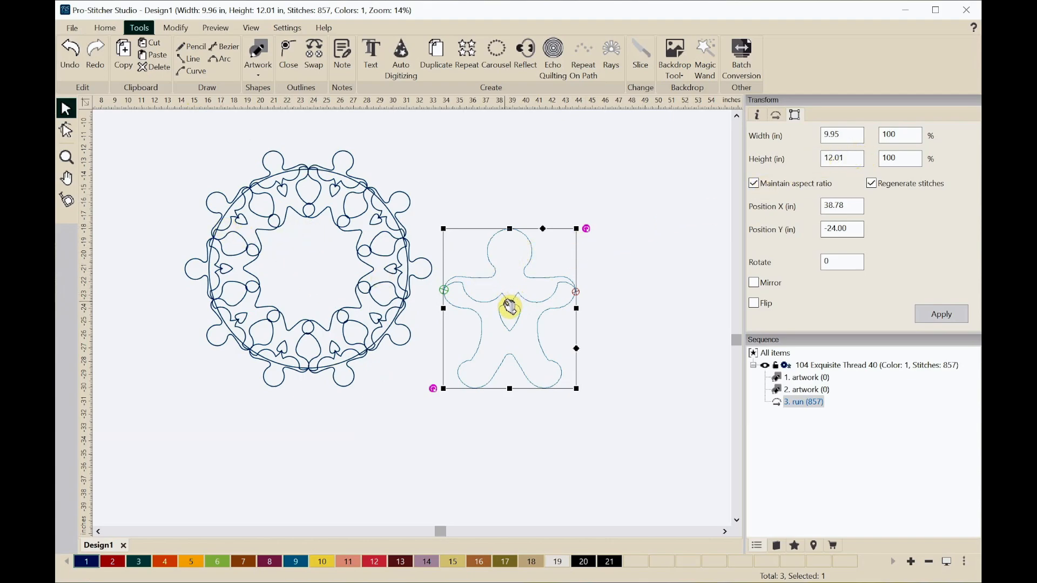
{"action": "left_click_drag", "start_coordinate": [510, 308], "coordinate": [436, 295]}
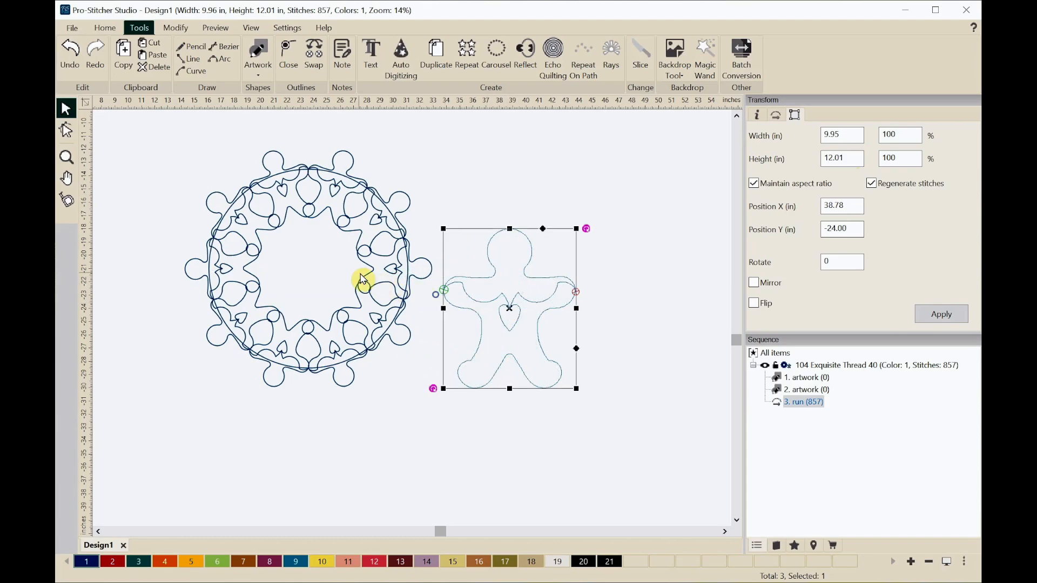
{"action": "left_click_drag", "start_coordinate": [507, 311], "coordinate": [315, 263]}
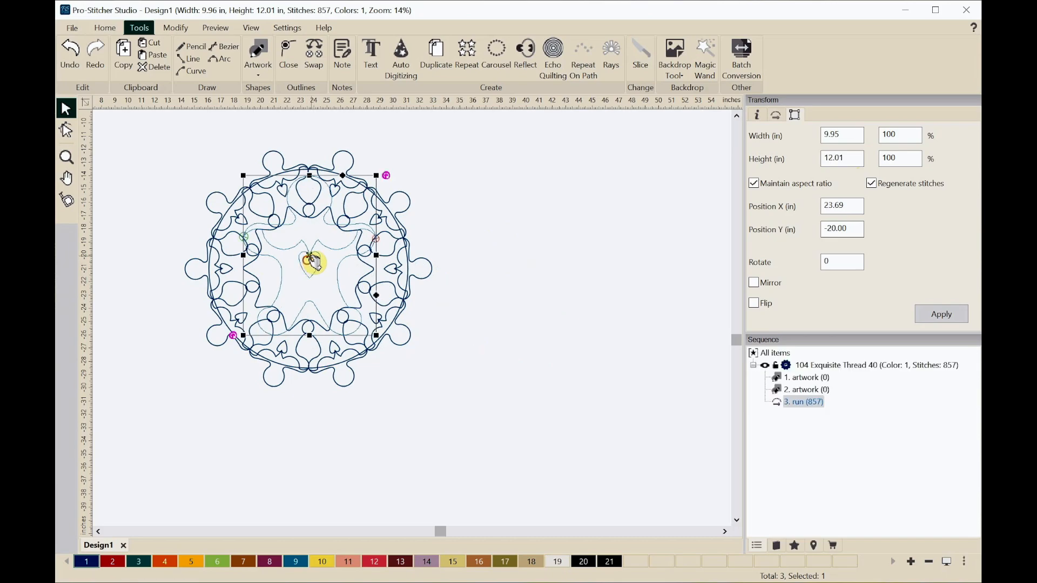
- Scale the pasted gingerbread boy down to about 5.48 by 6.61 in and reposition it within the wreath's open center
{"action": "left_click_drag", "start_coordinate": [243, 175], "coordinate": [306, 244]}
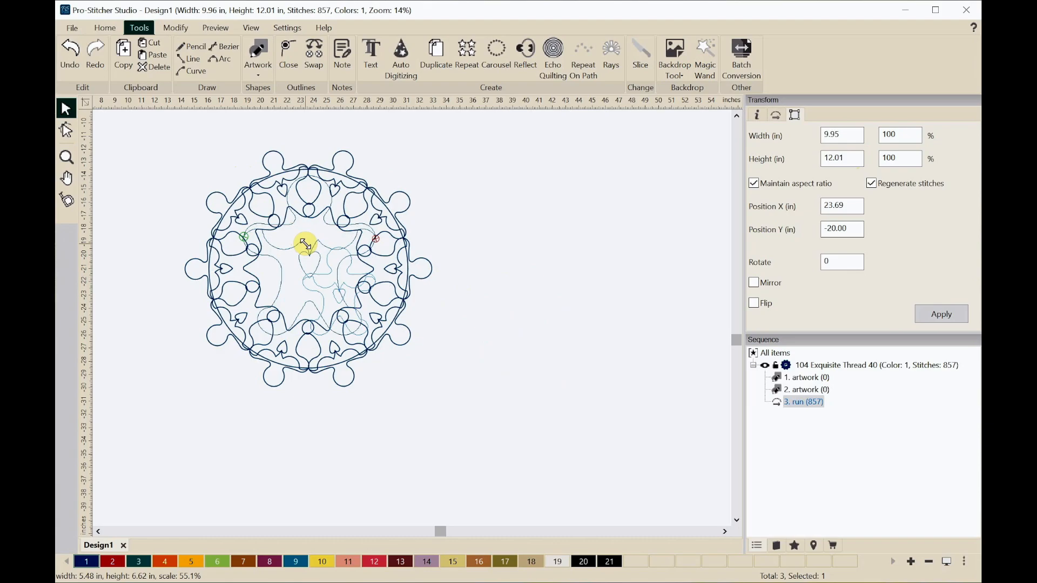
{"action": "left_click_drag", "start_coordinate": [305, 244], "coordinate": [305, 243]}
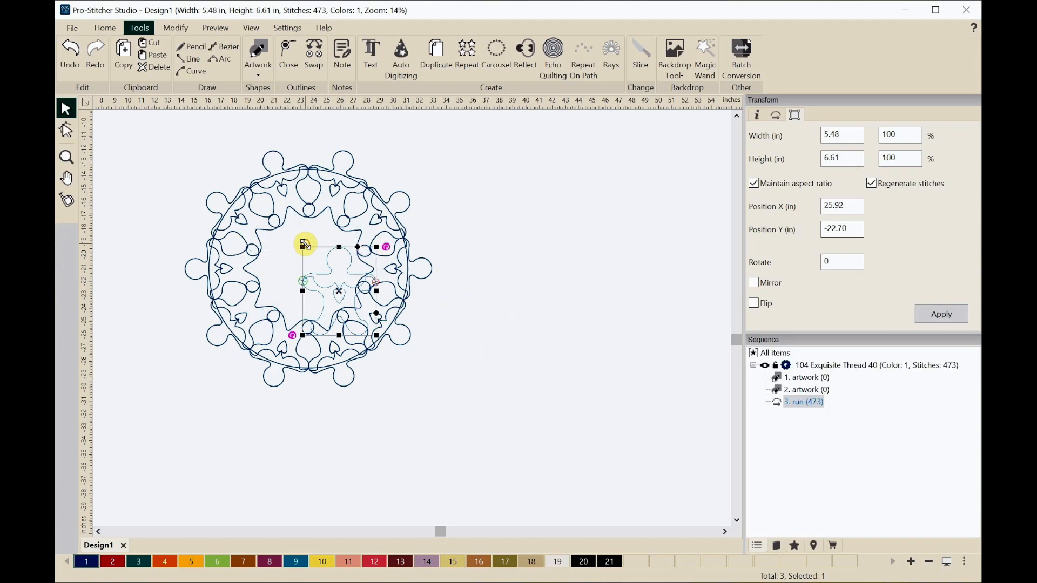
{"action": "left_click_drag", "start_coordinate": [338, 291], "coordinate": [300, 266]}
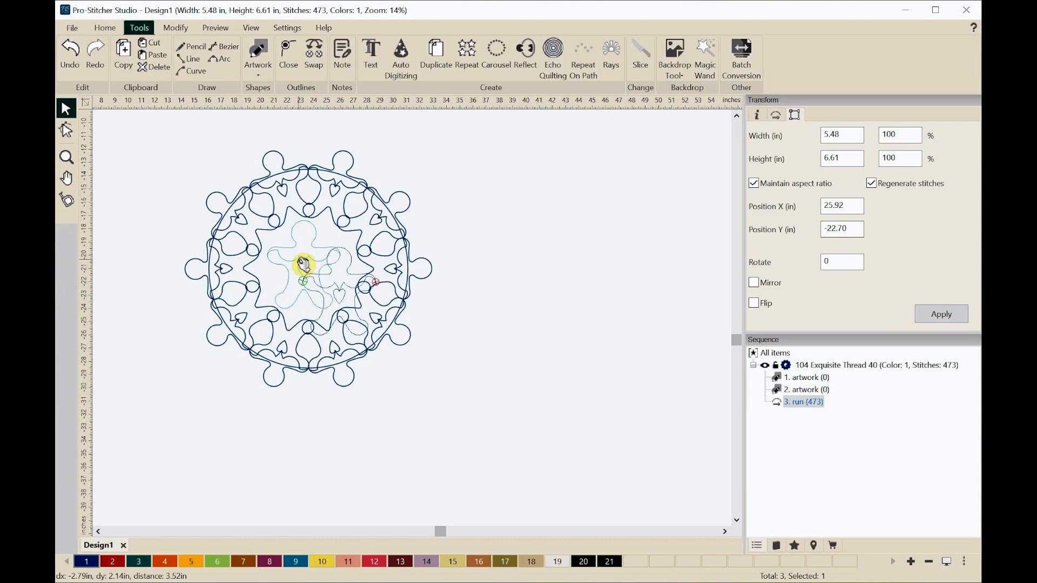
{"action": "left_click", "coordinate": [493, 309]}
{"action": "left_click_drag", "start_coordinate": [313, 264], "coordinate": [326, 274]}
{"action": "left_click", "coordinate": [172, 201]}
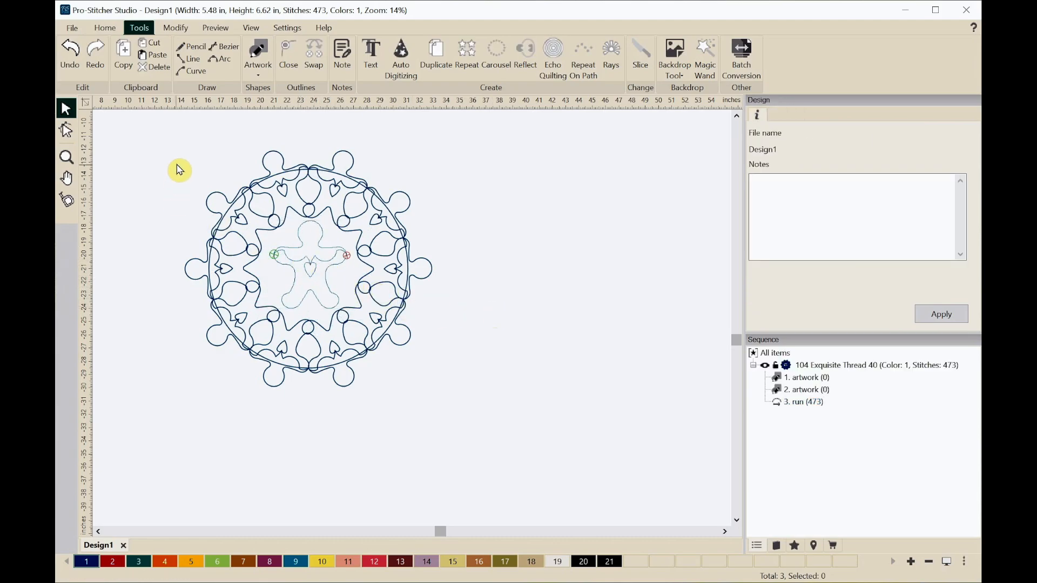
- Center-align the small gingerbread boy with the wreath artworks, and clear the selection
{"action": "left_click_drag", "start_coordinate": [175, 142], "coordinate": [500, 435]}
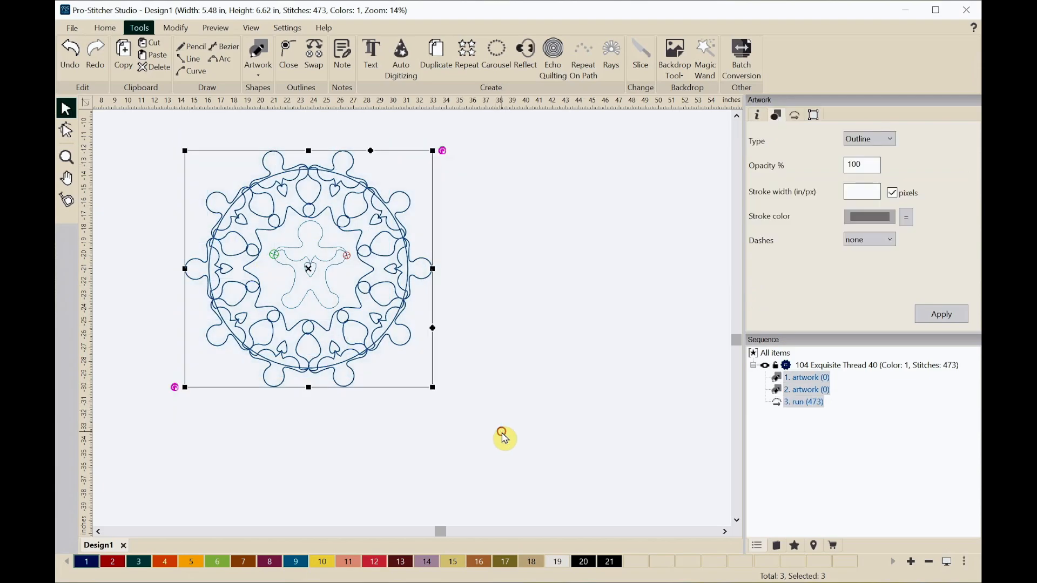
{"action": "right_click", "coordinate": [258, 234]}
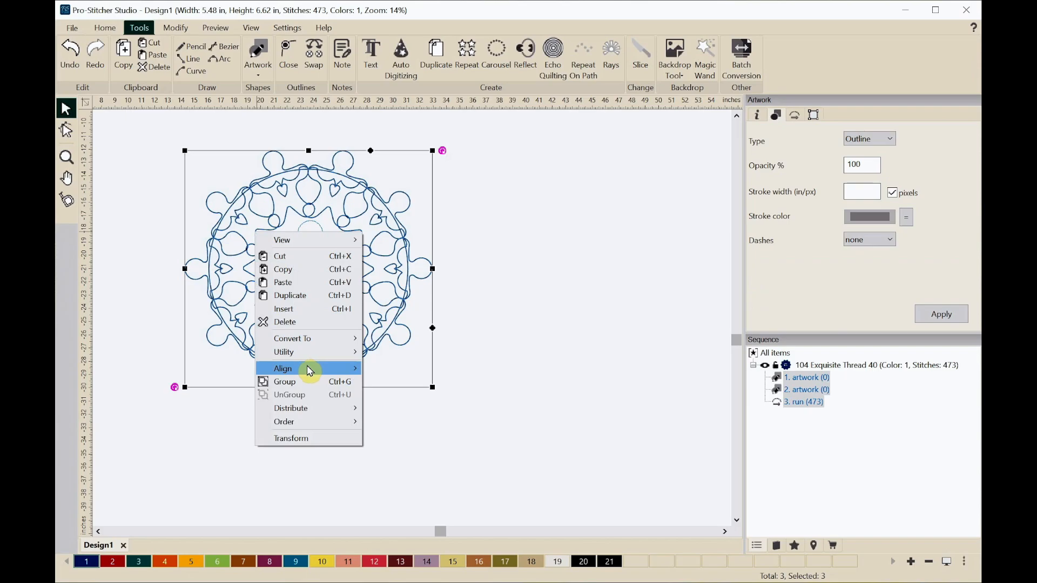
{"action": "mouse_move", "coordinate": [309, 369]}
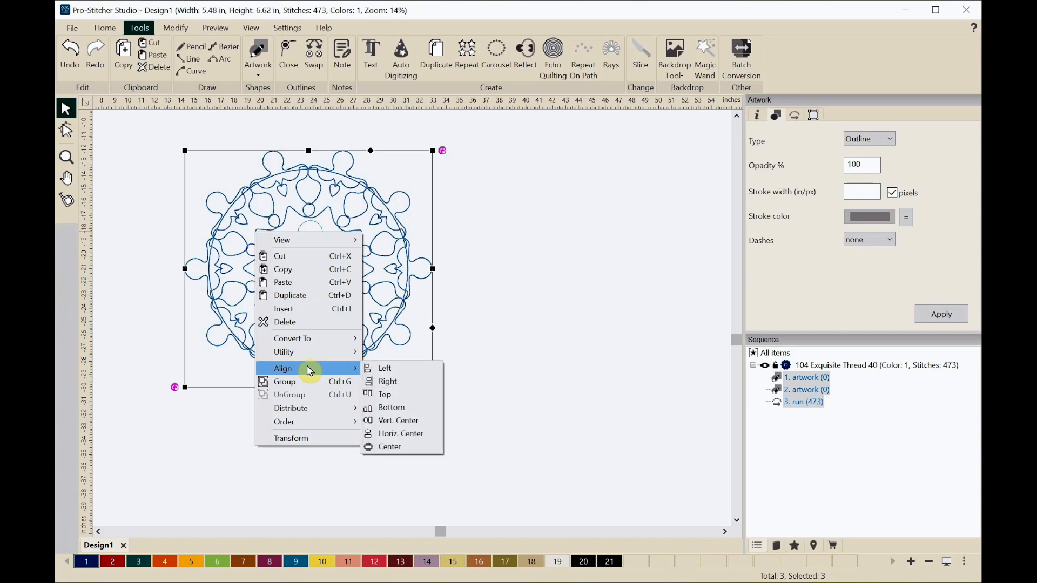
{"action": "left_click", "coordinate": [390, 448]}
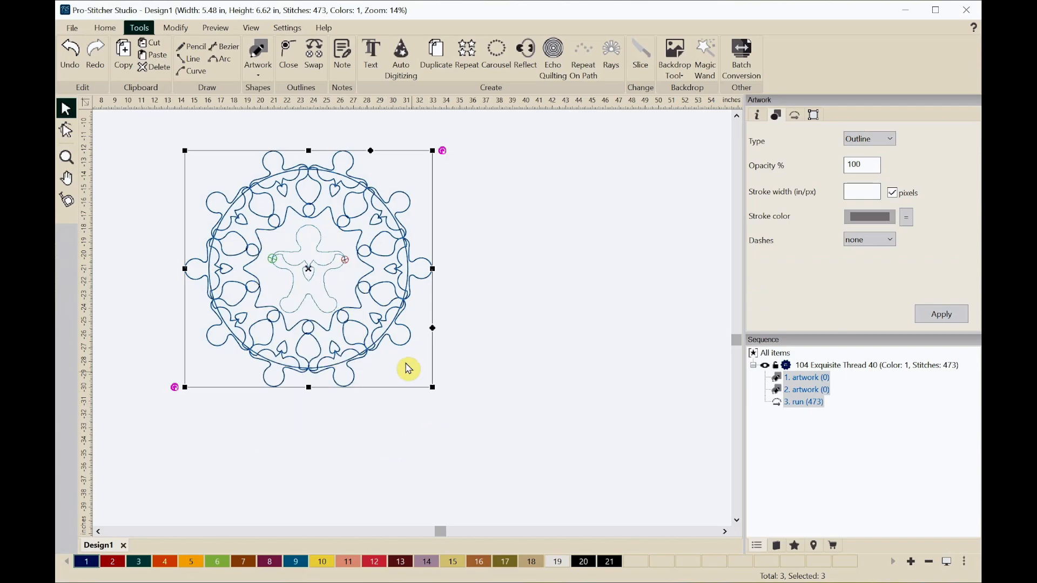
{"action": "left_click", "coordinate": [487, 278]}
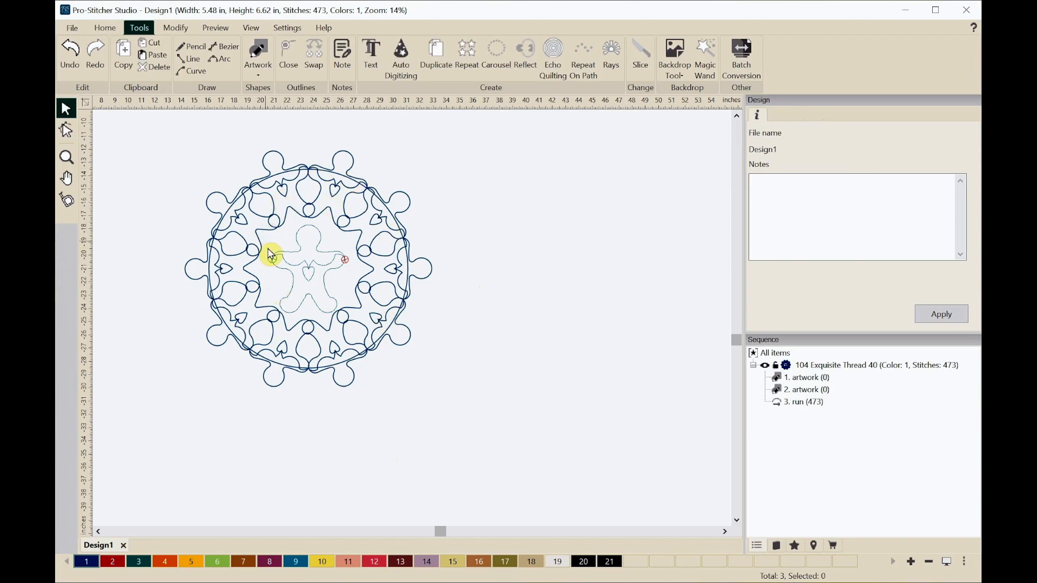